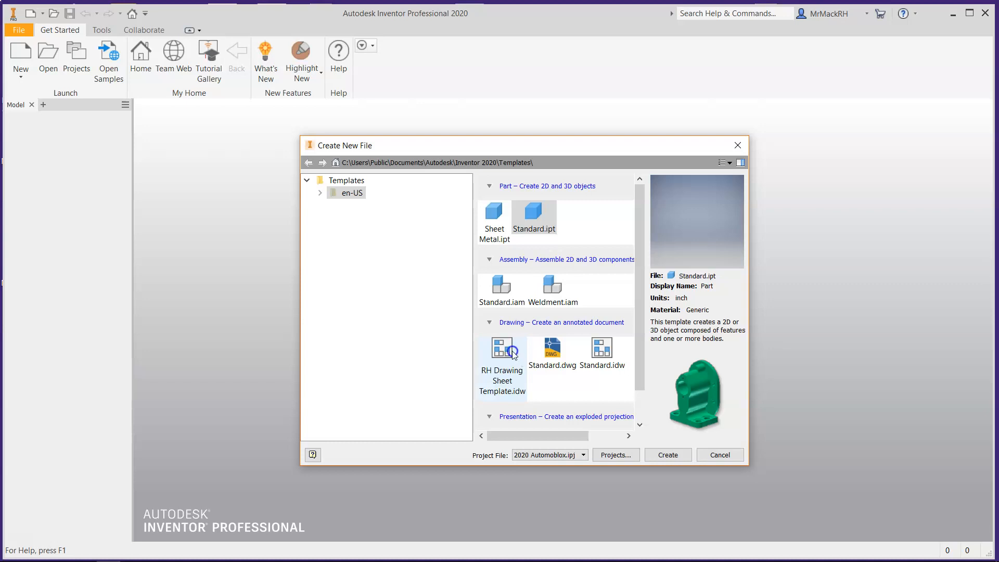
Create a drawing from RH Drawing Sheet Template.idw, filling its title block with part name CAR BODY, the student's name and period 3RD.
{"action": "double_click", "coordinate": [512, 350]}
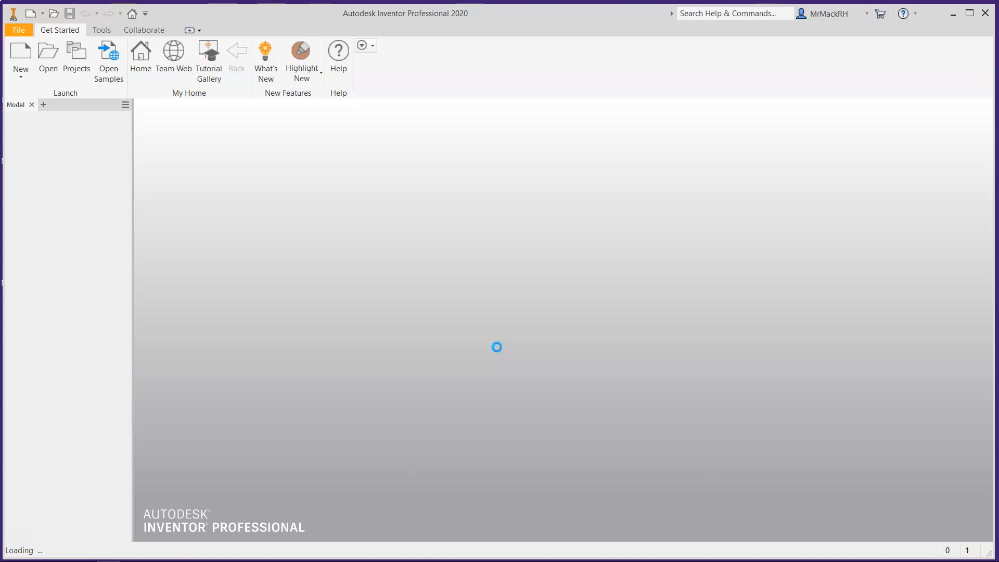
{"action": "left_click", "coordinate": [429, 341]}
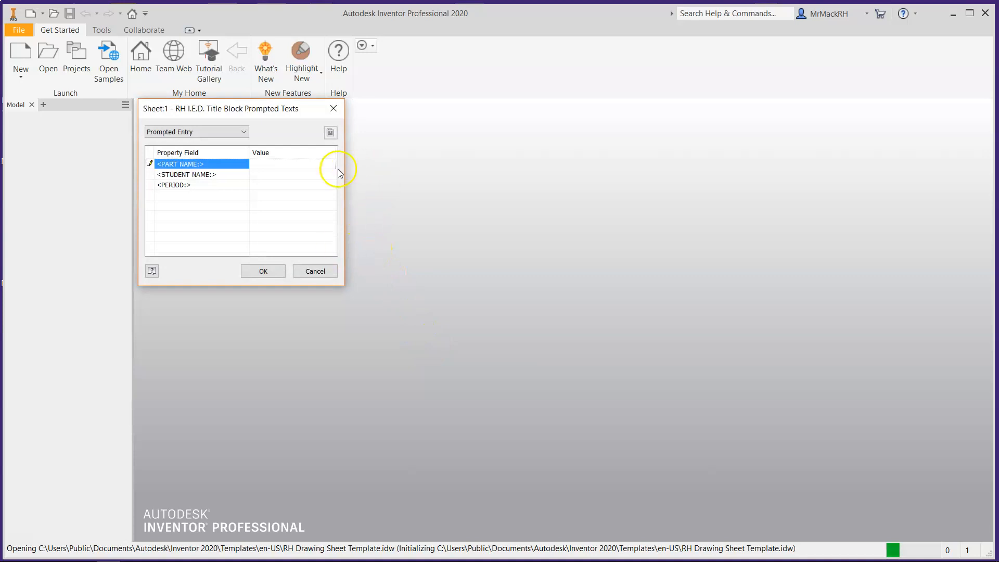
{"action": "left_click", "coordinate": [323, 164]}
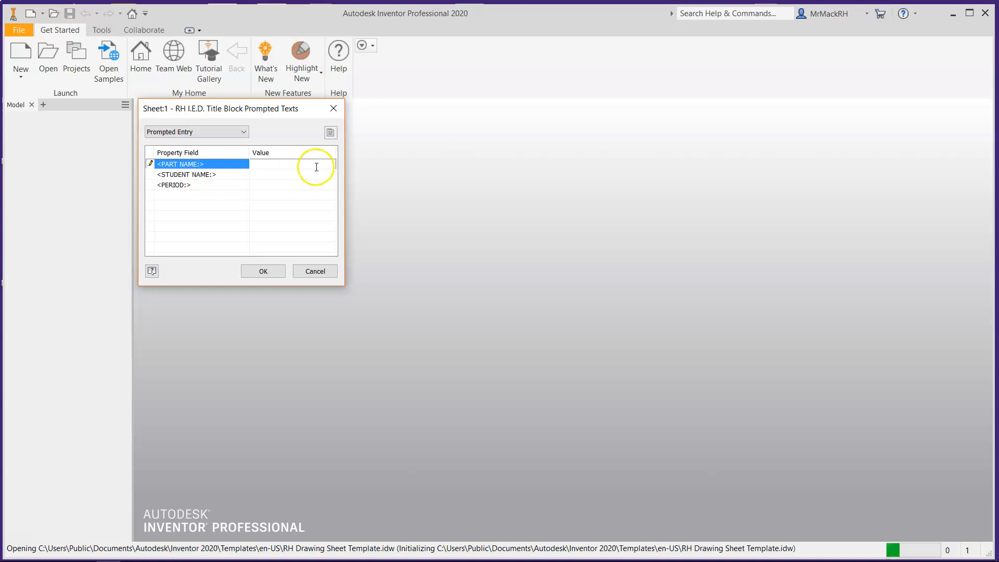
{"action": "left_click", "coordinate": [314, 166]}
{"action": "type", "text": "CAR BODY"}
{"action": "left_click", "coordinate": [304, 174]}
{"action": "type", "text": "MR MACK"}
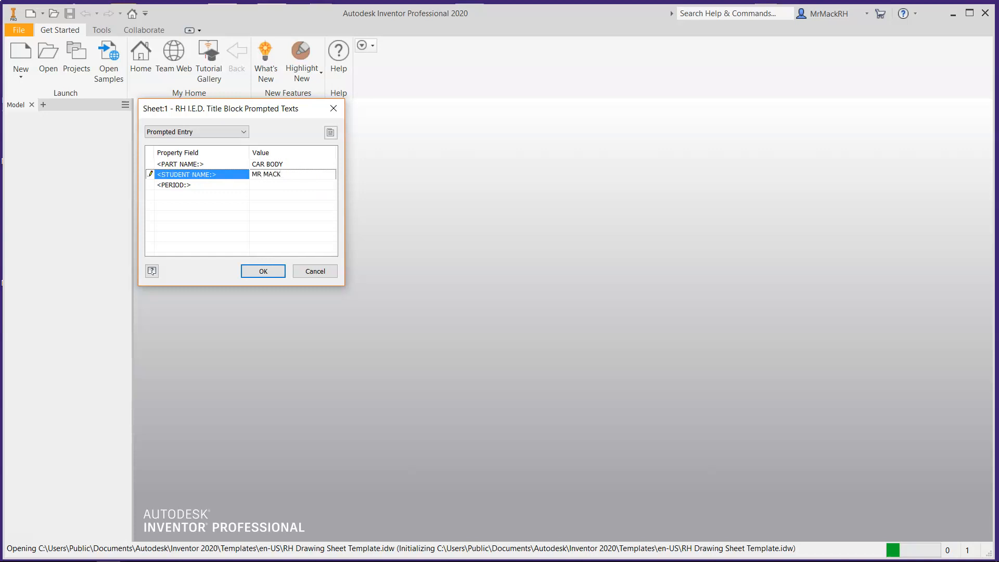
{"action": "left_click", "coordinate": [315, 185]}
{"action": "type", "text": "3RD"}
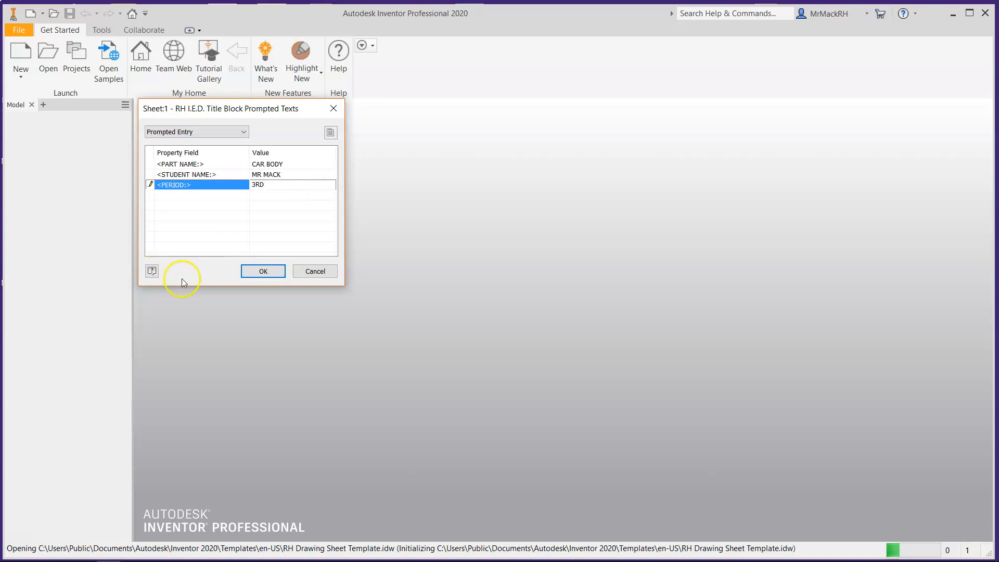
{"action": "left_click", "coordinate": [249, 271]}
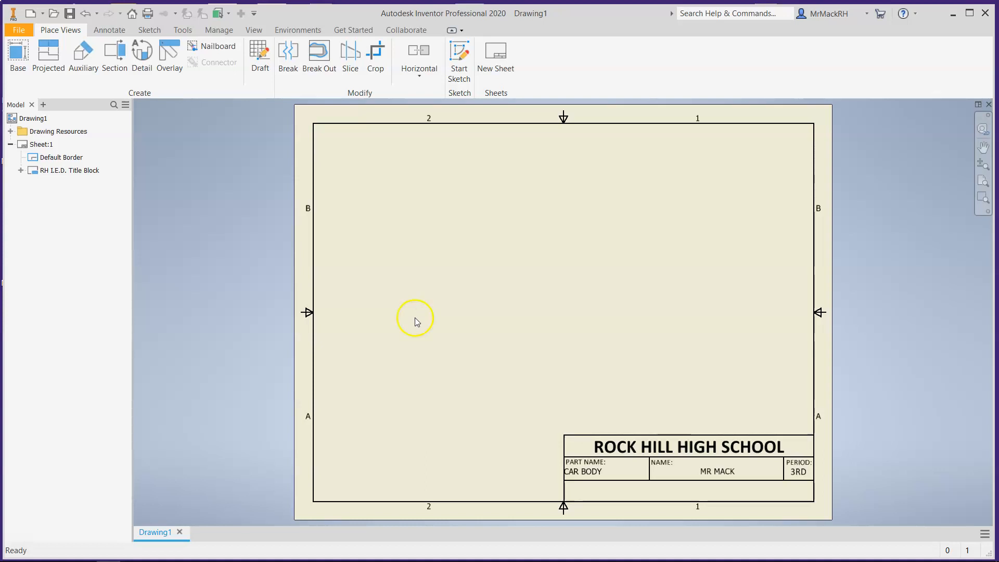
Start a base view of the Car Body part from the 2020 Automoblox project folder.
{"action": "left_click", "coordinate": [12, 69]}
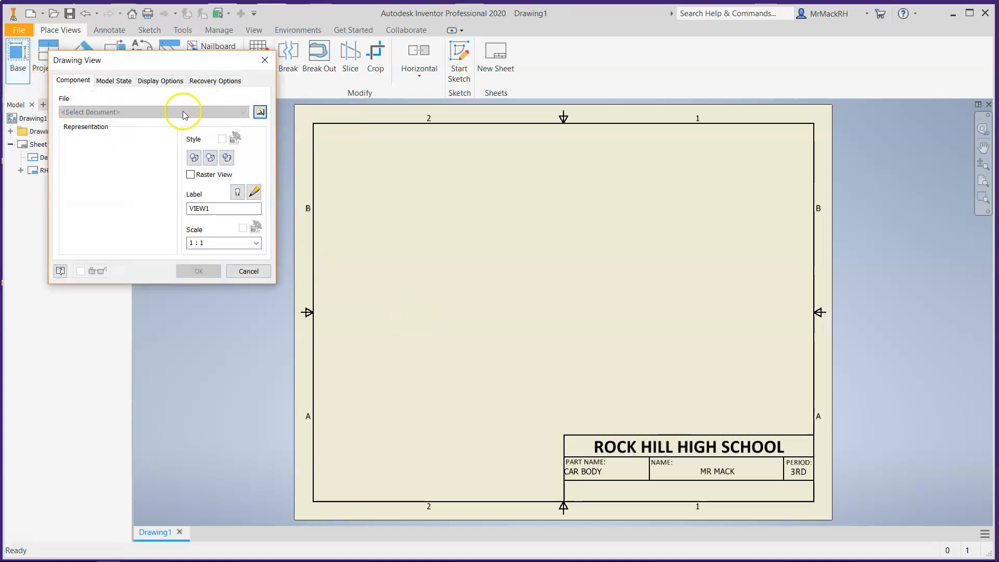
{"action": "left_click", "coordinate": [260, 112]}
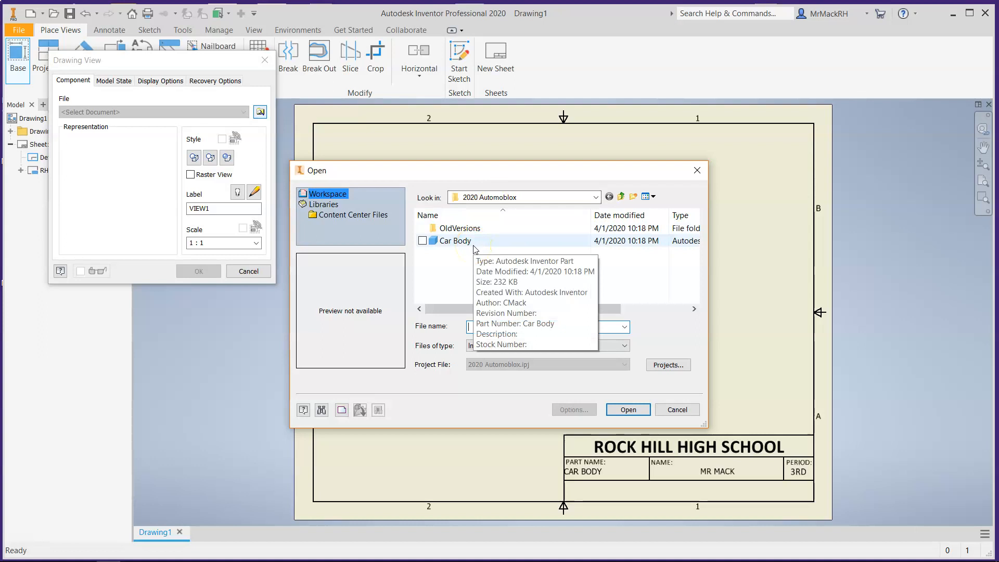
{"action": "left_click", "coordinate": [450, 248]}
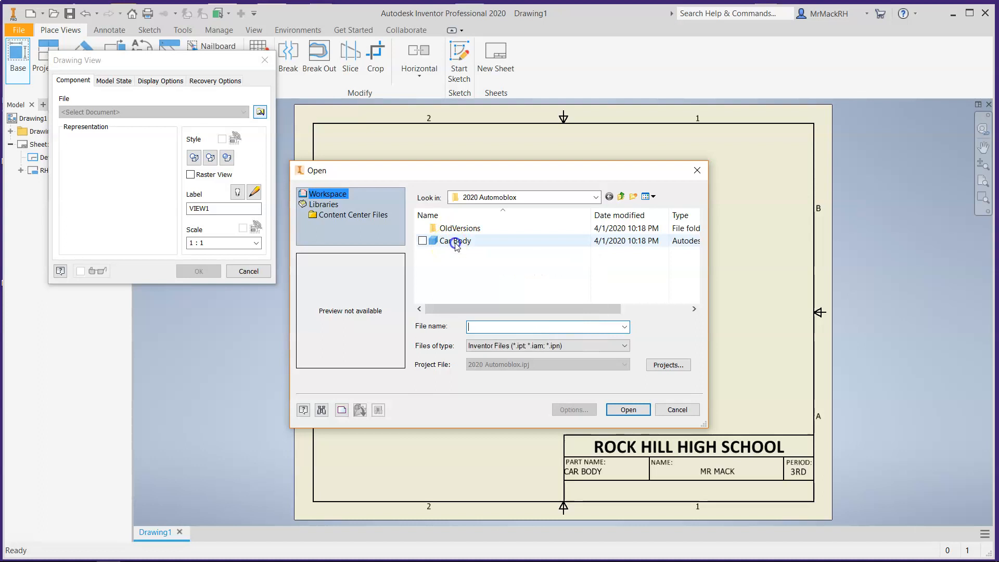
{"action": "left_click", "coordinate": [451, 244]}
{"action": "left_click", "coordinate": [627, 409]}
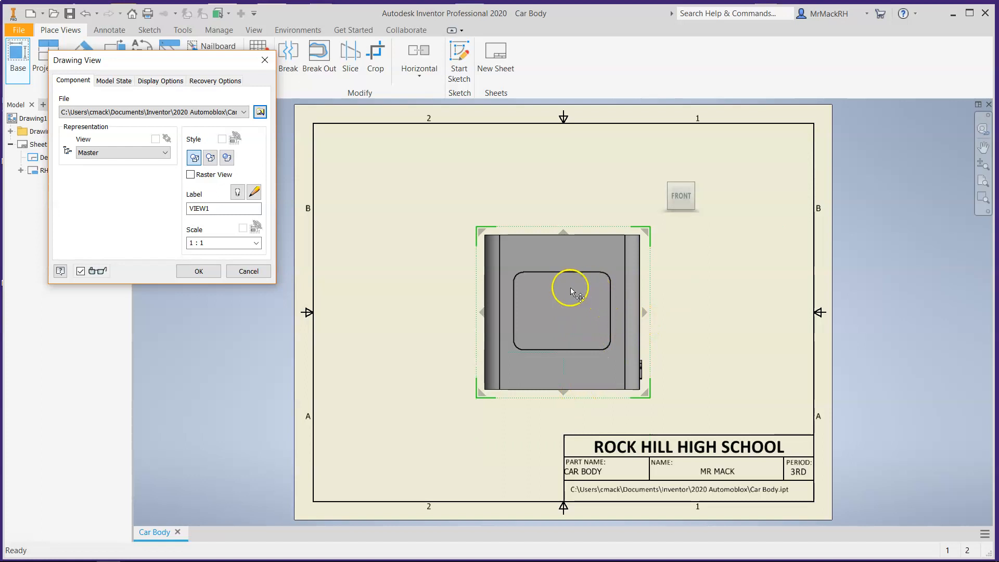
Position the front base view in the left half of the sheet and set its scale to 2/3.
{"action": "mouse_move", "coordinate": [562, 289]}
{"action": "left_mouse_down"}
{"action": "mouse_move", "coordinate": [460, 268]}
{"action": "mouse_move", "coordinate": [449, 279]}
{"action": "left_mouse_up"}
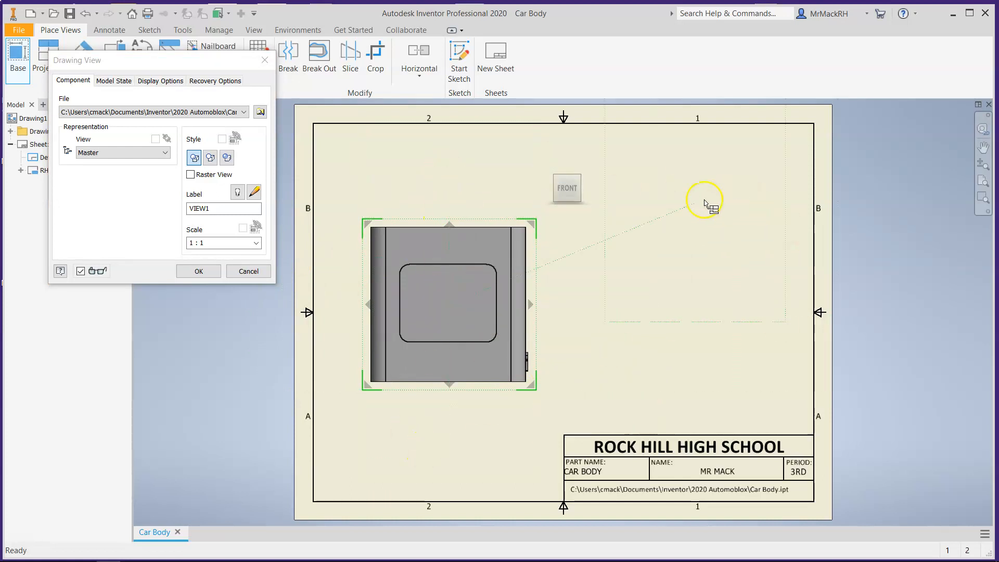
{"action": "left_click", "coordinate": [190, 243]}
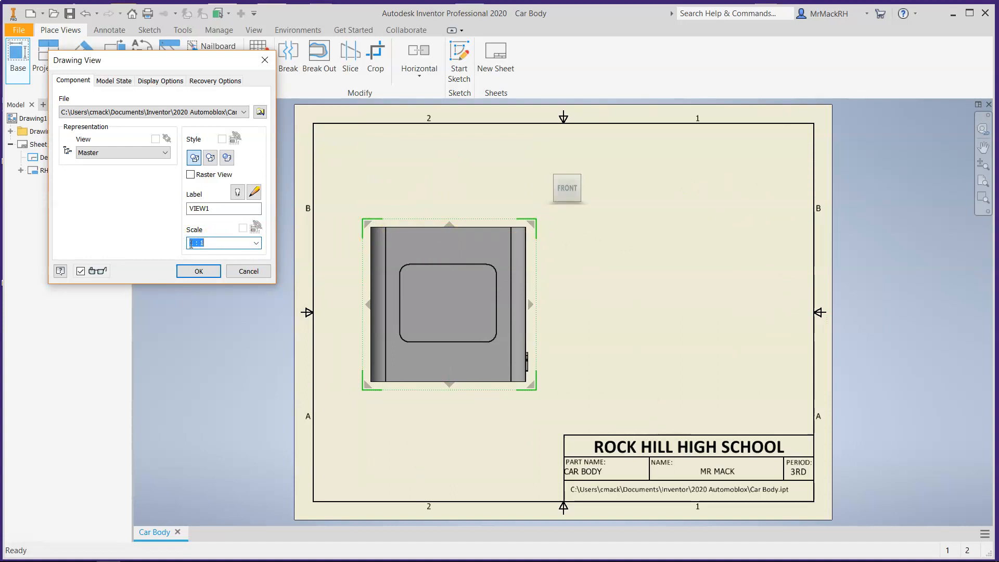
{"action": "type", "text": ".5"}
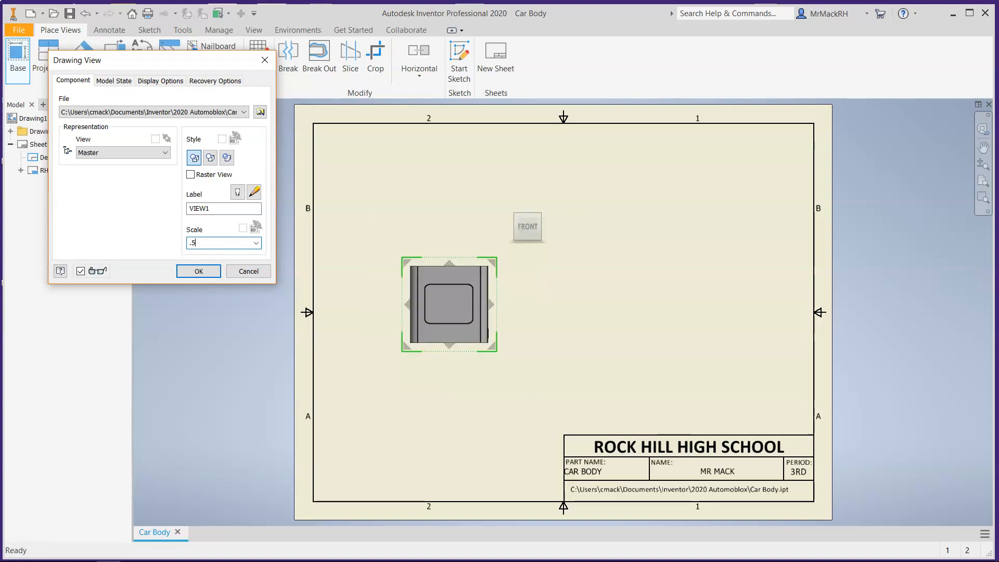
{"action": "key", "text": "BackSpace"}
{"action": "type", "text": "/3"}
{"action": "mouse_move", "coordinate": [453, 306]}
{"action": "left_mouse_down"}
{"action": "mouse_move", "coordinate": [463, 270]}
{"action": "mouse_move", "coordinate": [460, 292]}
{"action": "left_mouse_up"}
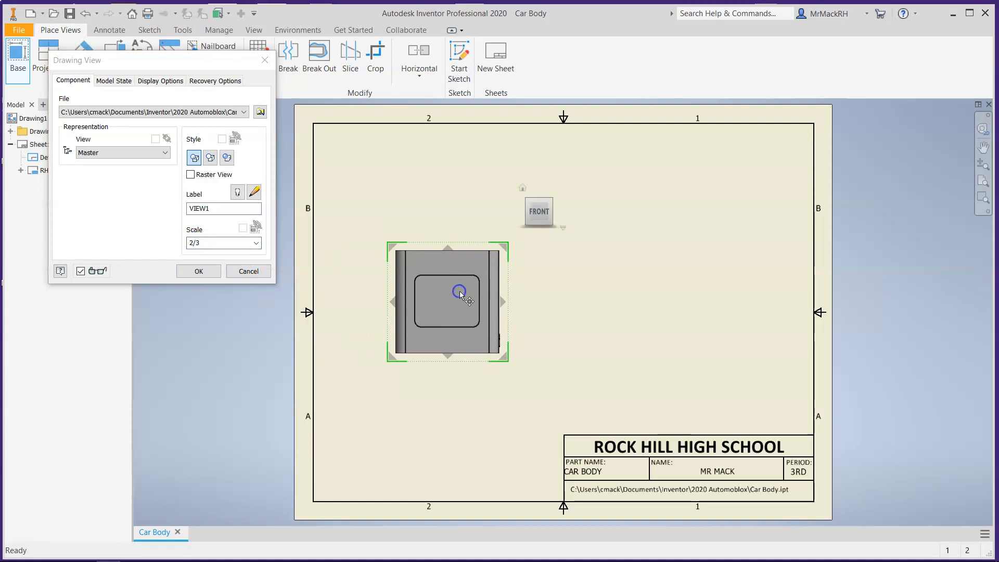
{"action": "left_click", "coordinate": [461, 300]}
Add projected views above and below the front view, plus an isometric view in the sheet's upper-right area.
{"action": "left_click", "coordinate": [453, 176]}
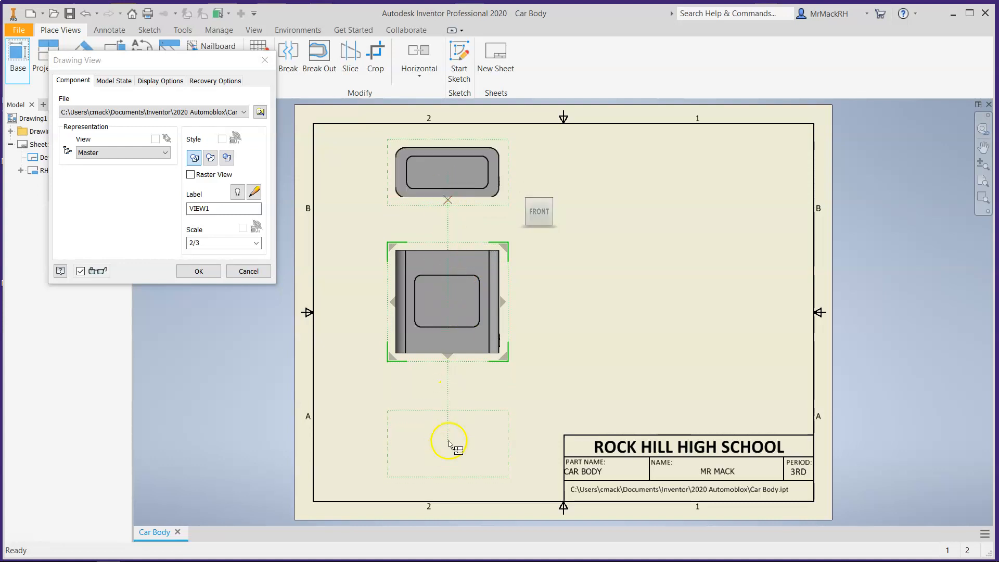
{"action": "left_click", "coordinate": [452, 426]}
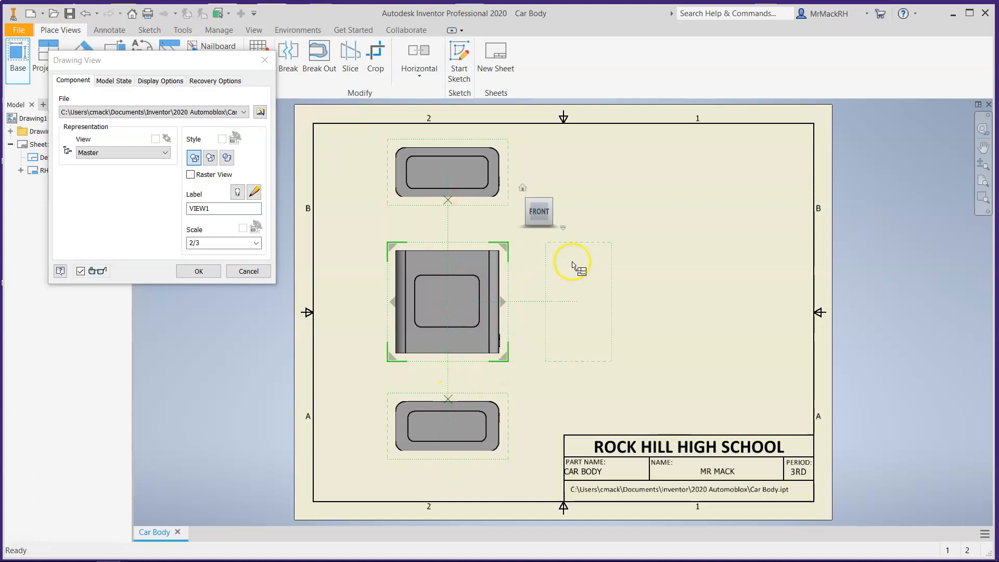
{"action": "left_click", "coordinate": [723, 210]}
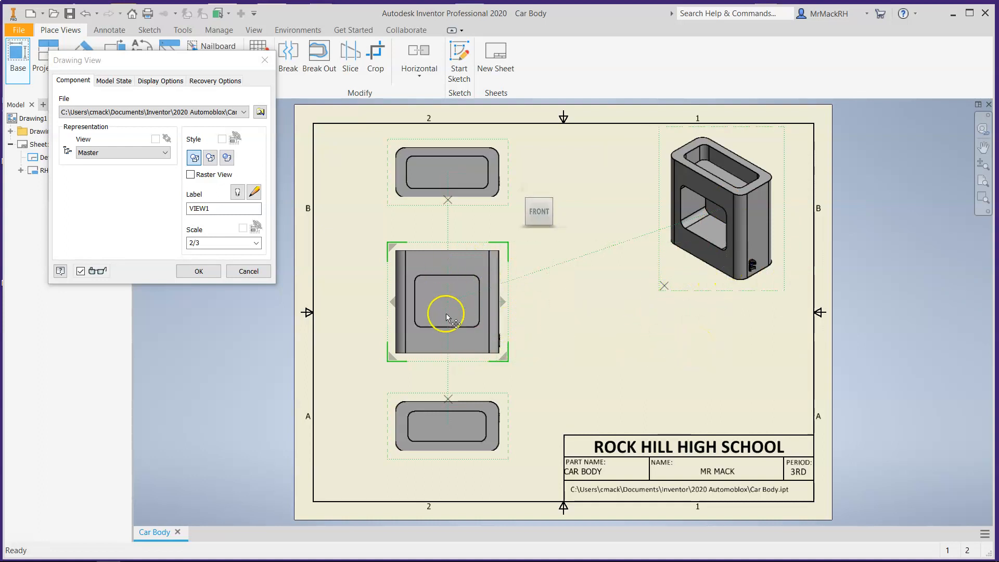
Try the Bottom orientation for the base view and return it to Front.
{"action": "left_click", "coordinate": [539, 229]}
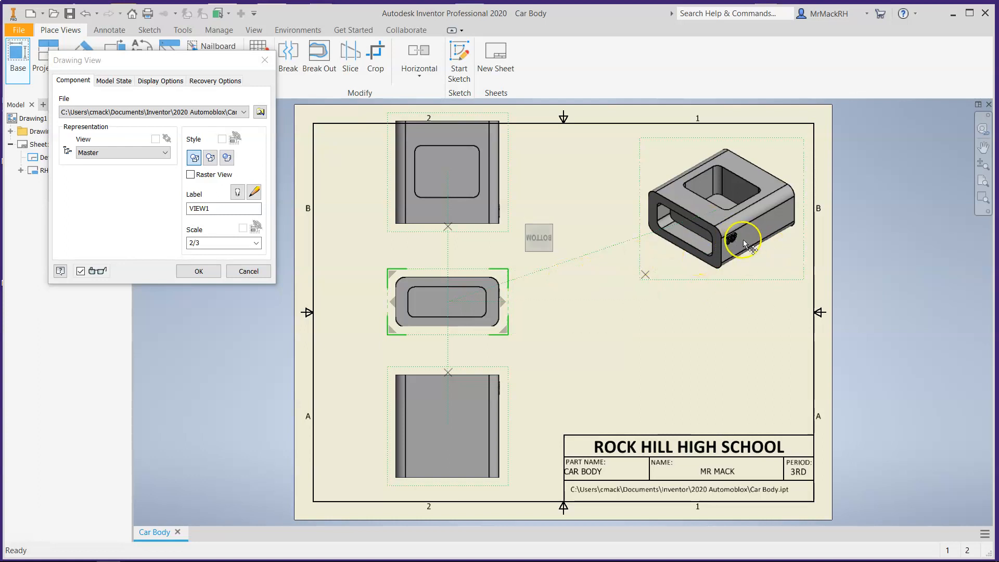
{"action": "left_click", "coordinate": [676, 271]}
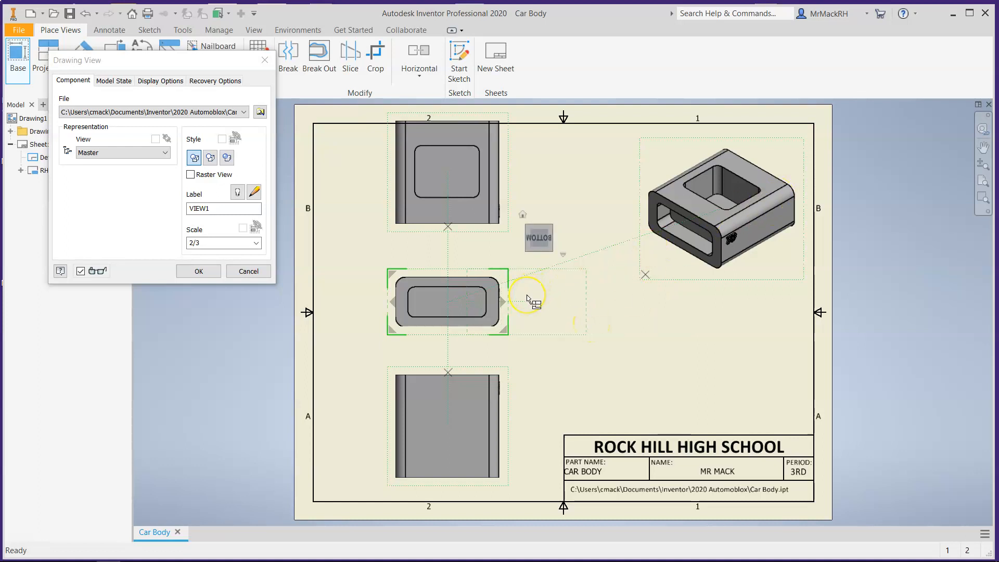
{"action": "left_click", "coordinate": [539, 231]}
{"action": "left_click", "coordinate": [539, 230]}
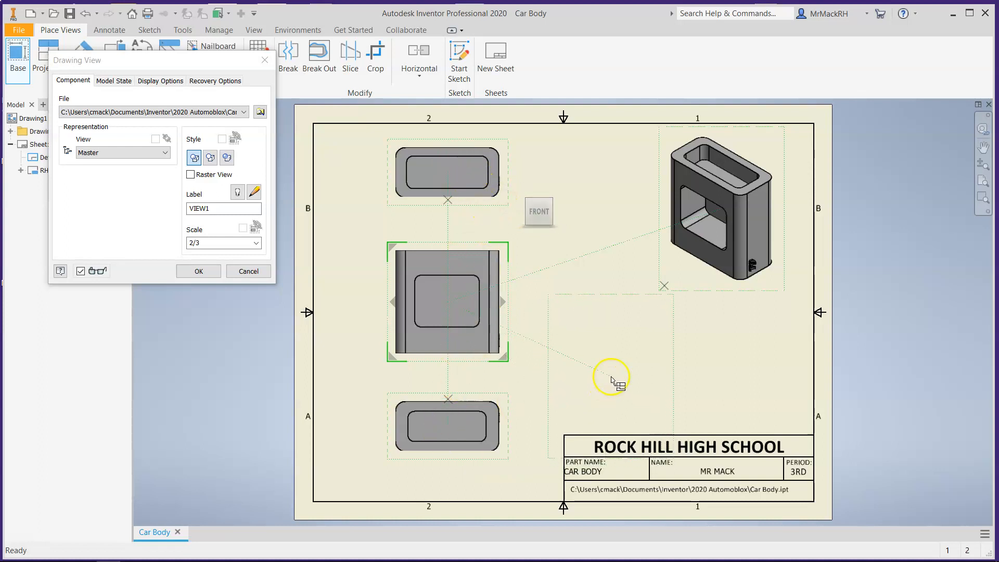
Generate the views with an extra isometric projection above the title block, and delete that extra view from the sheet.
{"action": "left_click", "coordinate": [685, 369]}
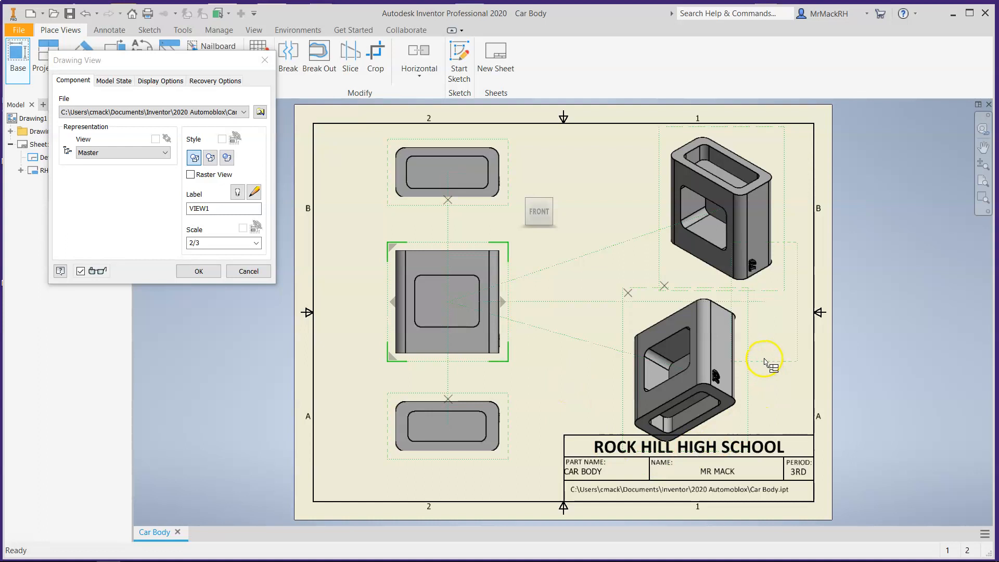
{"action": "left_click", "coordinate": [217, 272]}
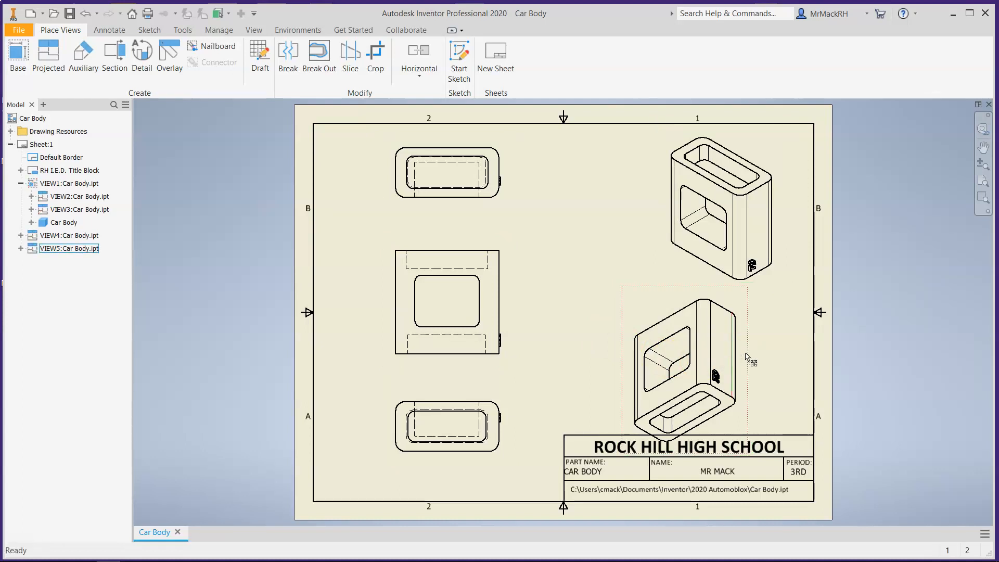
{"action": "key", "text": "Delete"}
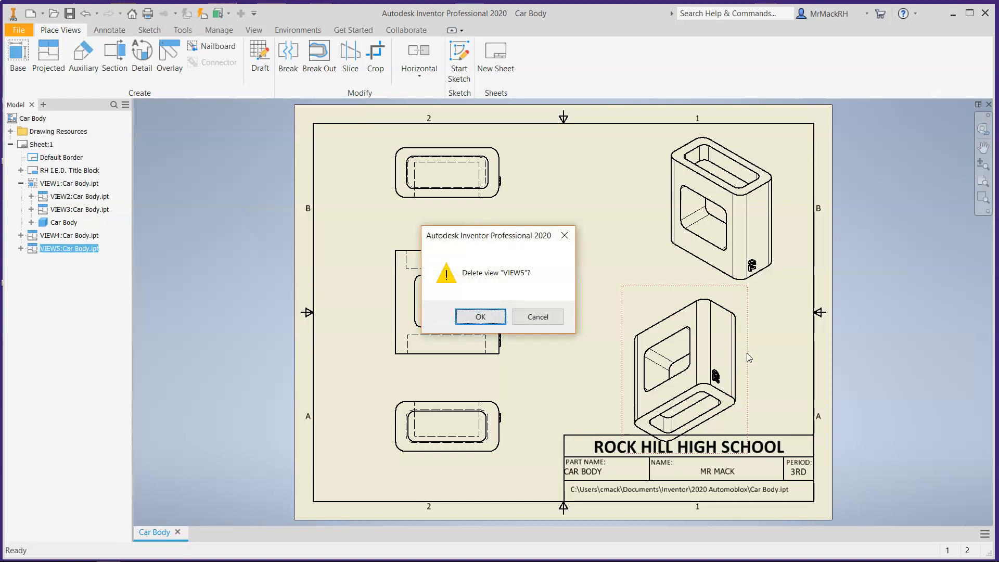
{"action": "left_click", "coordinate": [473, 317]}
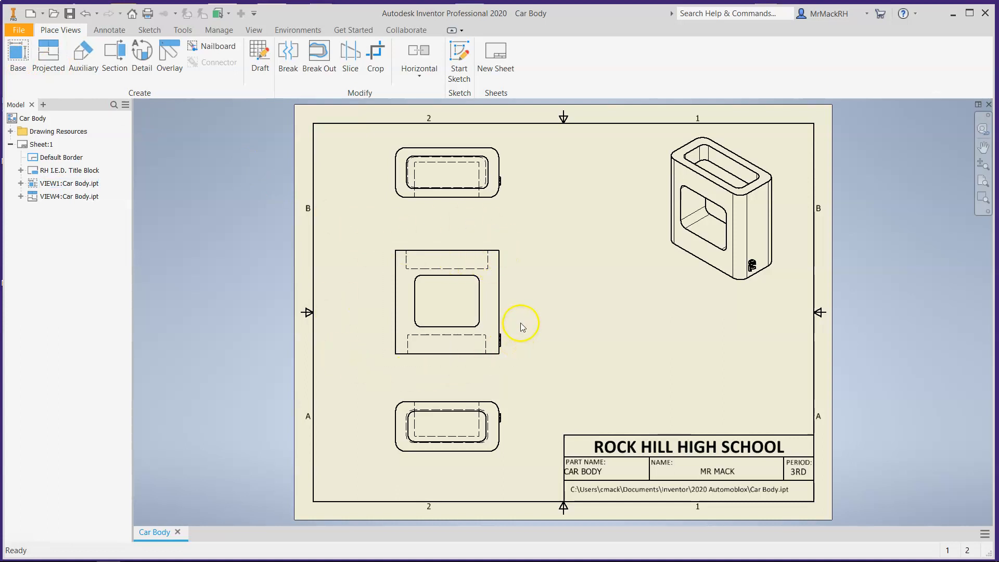
Create a projected side view to the right of the front view.
{"action": "right_click", "coordinate": [514, 302]}
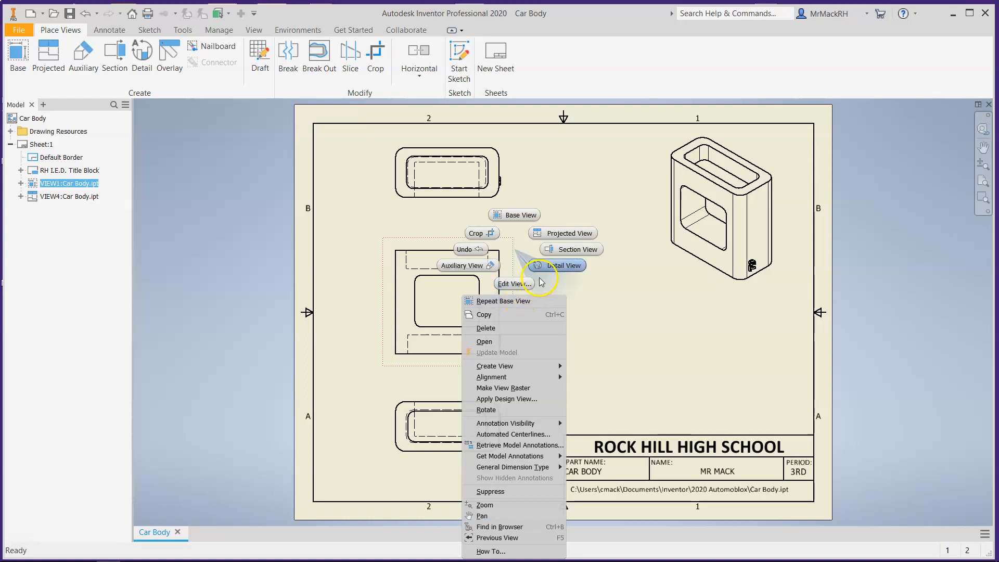
{"action": "left_click", "coordinate": [563, 233]}
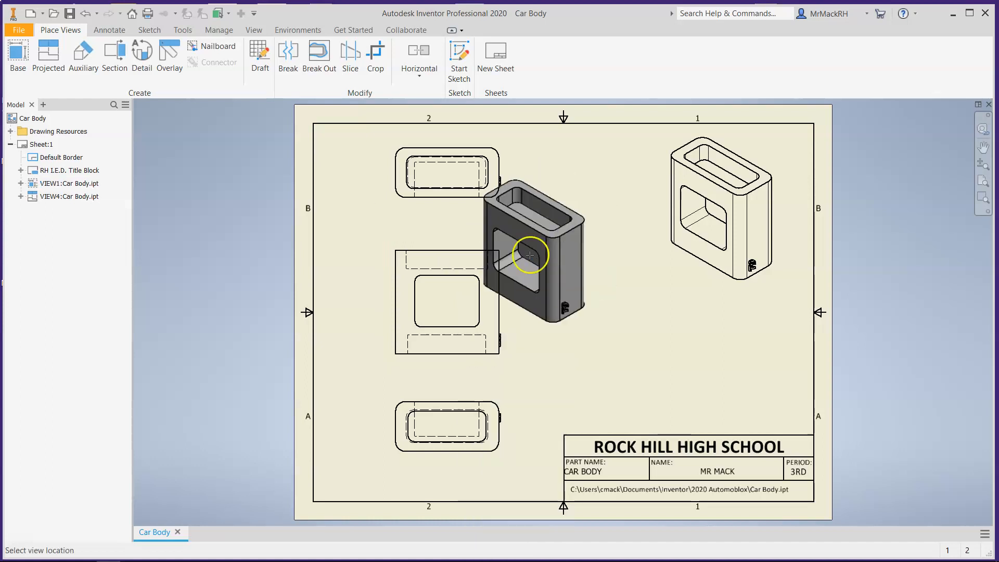
{"action": "left_click", "coordinate": [599, 312]}
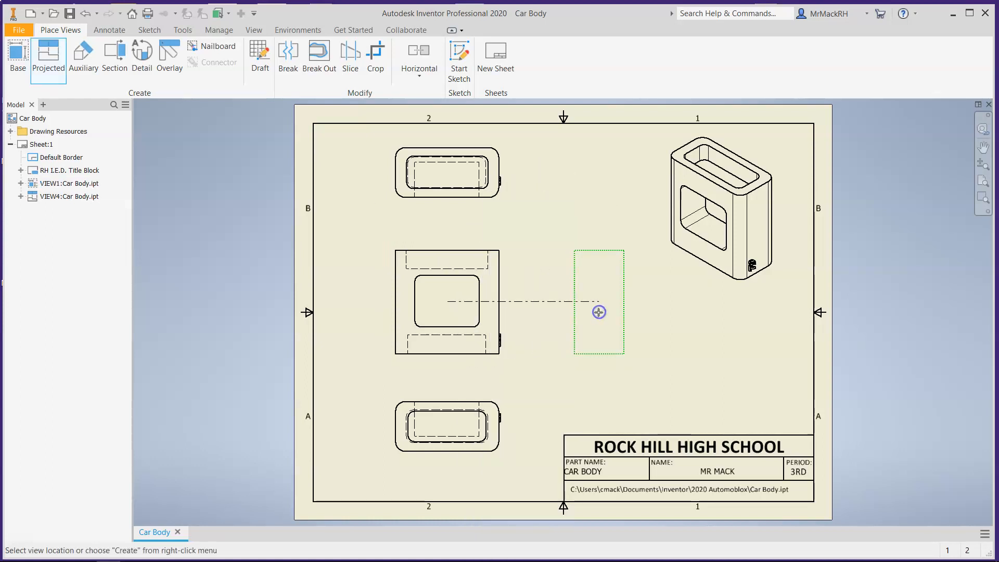
{"action": "right_click", "coordinate": [576, 372]}
{"action": "left_click", "coordinate": [619, 371]}
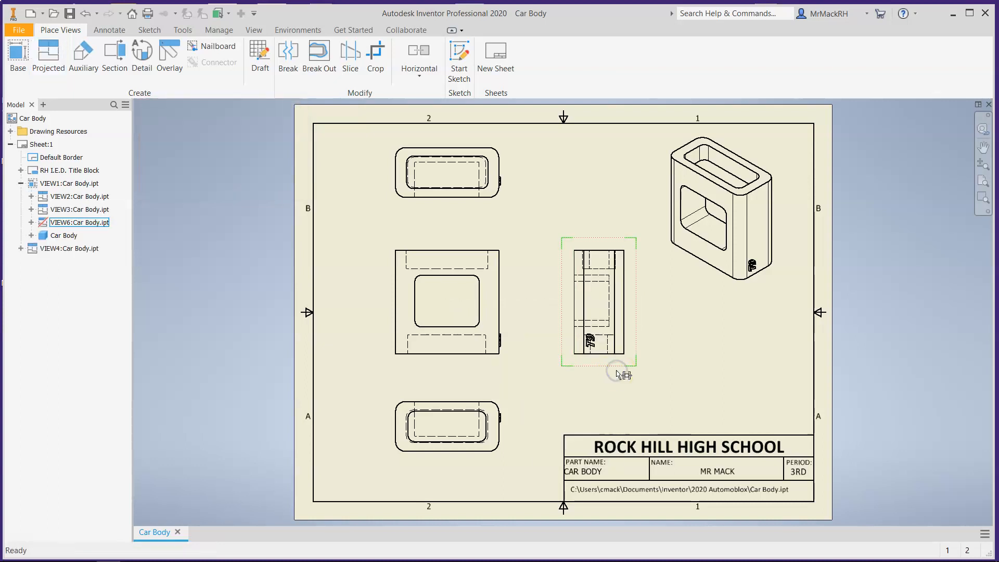
Space out the views by moving the front and bottom views lower and the side view beneath the isometric view.
{"action": "left_click_drag", "start_coordinate": [639, 326], "coordinate": [667, 327]}
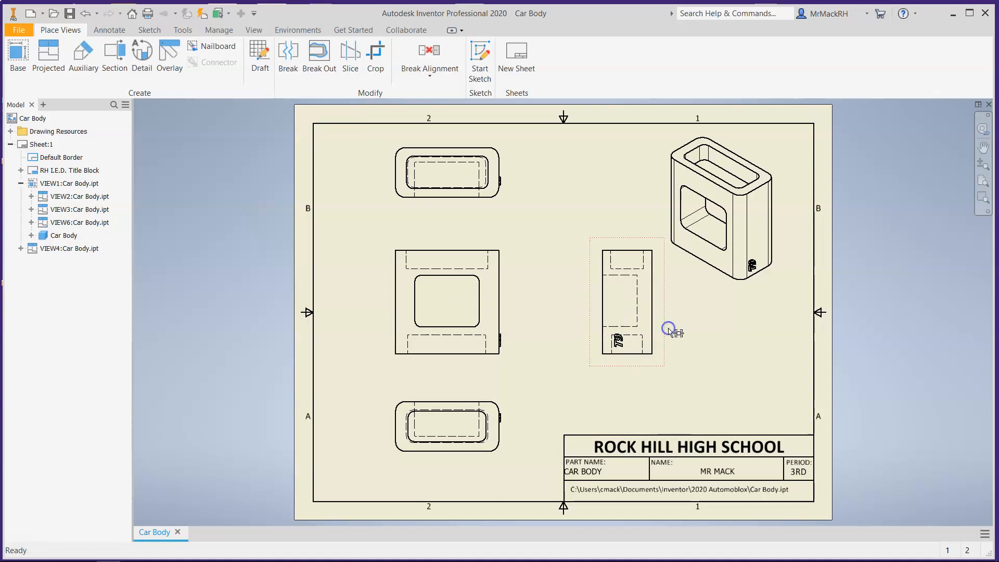
{"action": "left_click_drag", "start_coordinate": [462, 397], "coordinate": [465, 412]}
{"action": "left_click_drag", "start_coordinate": [470, 363], "coordinate": [470, 387]}
{"action": "left_click_drag", "start_coordinate": [661, 321], "coordinate": [759, 338]}
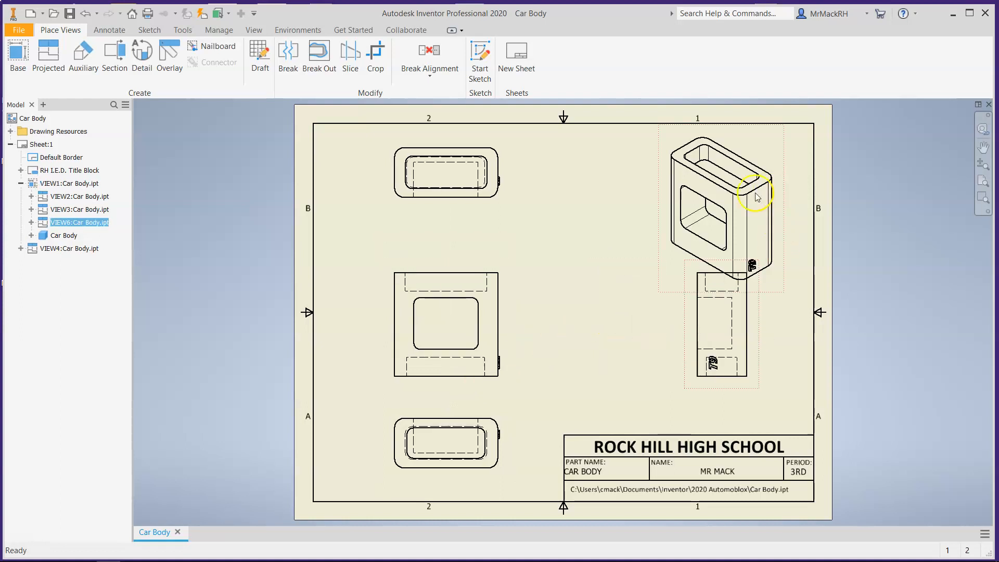
Change the isometric view to the shaded style and set its scale to .5.
{"action": "left_click", "coordinate": [657, 241]}
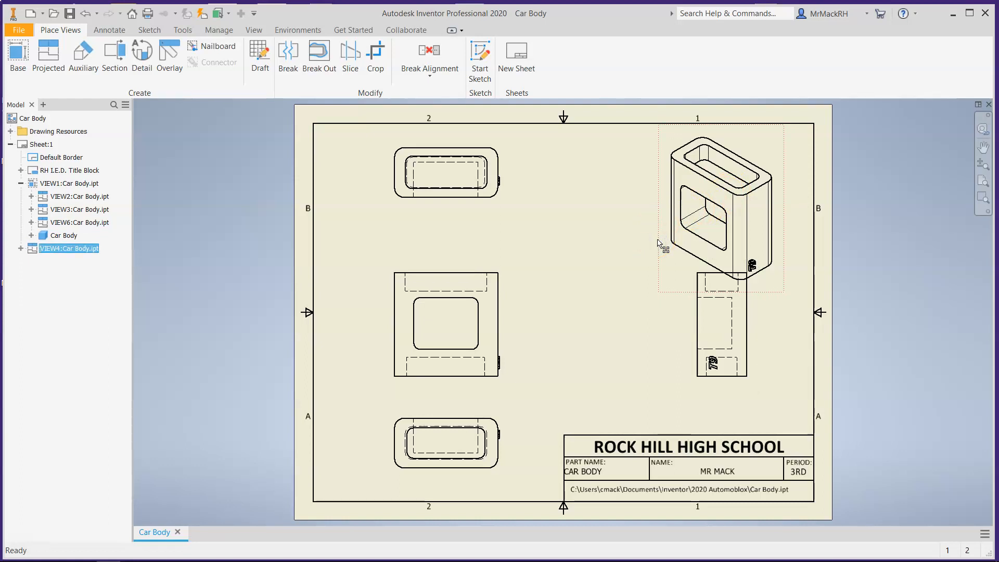
{"action": "left_click", "coordinate": [659, 240]}
{"action": "right_click", "coordinate": [659, 238]}
{"action": "right_click", "coordinate": [660, 241]}
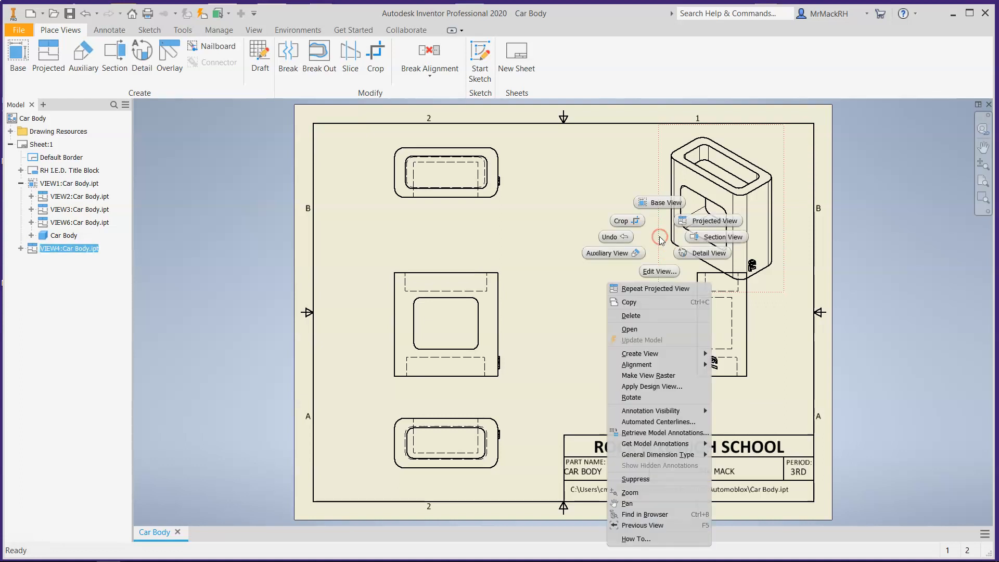
{"action": "left_click", "coordinate": [660, 271]}
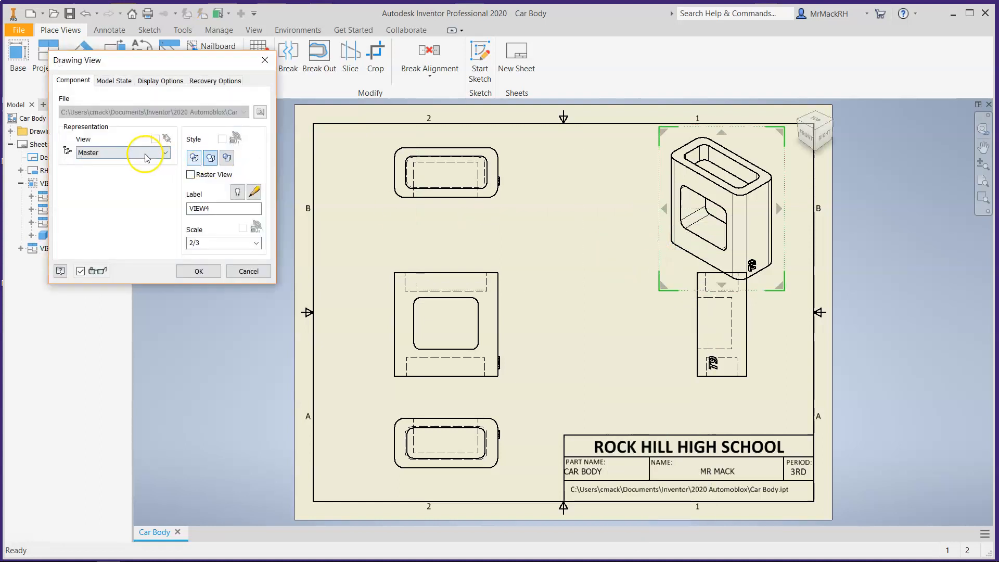
{"action": "left_click", "coordinate": [227, 158]}
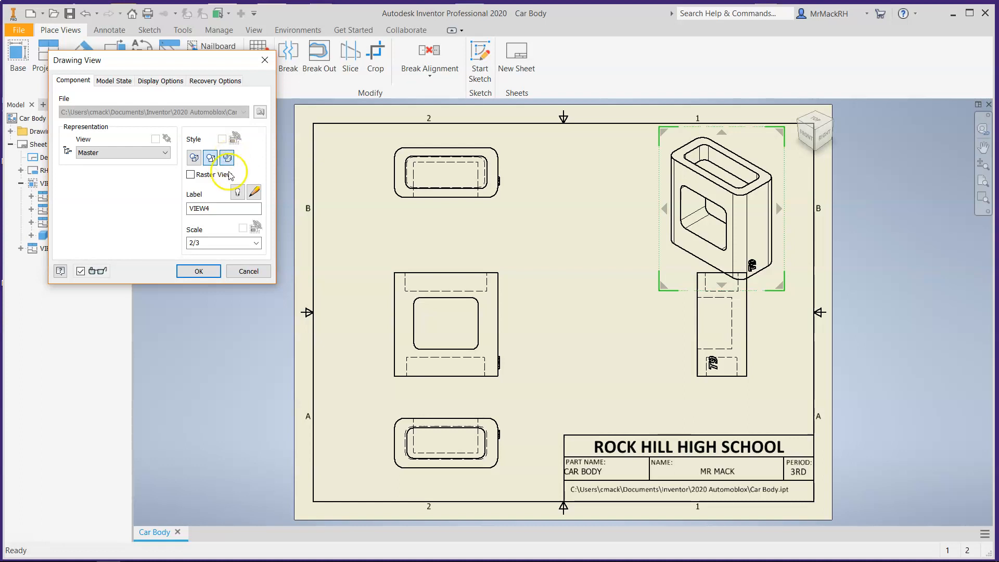
{"action": "left_click", "coordinate": [224, 243]}
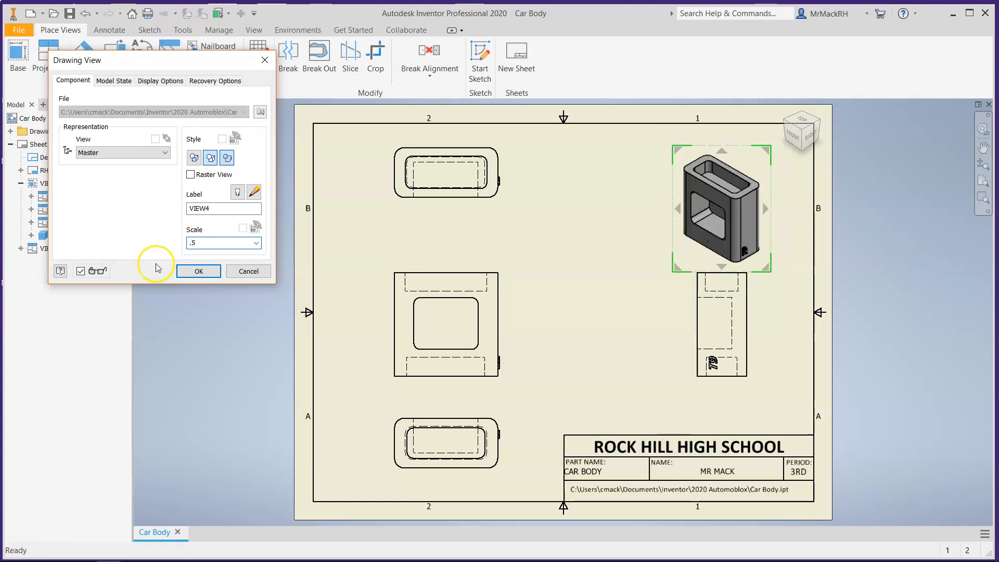
{"action": "left_click", "coordinate": [200, 274]}
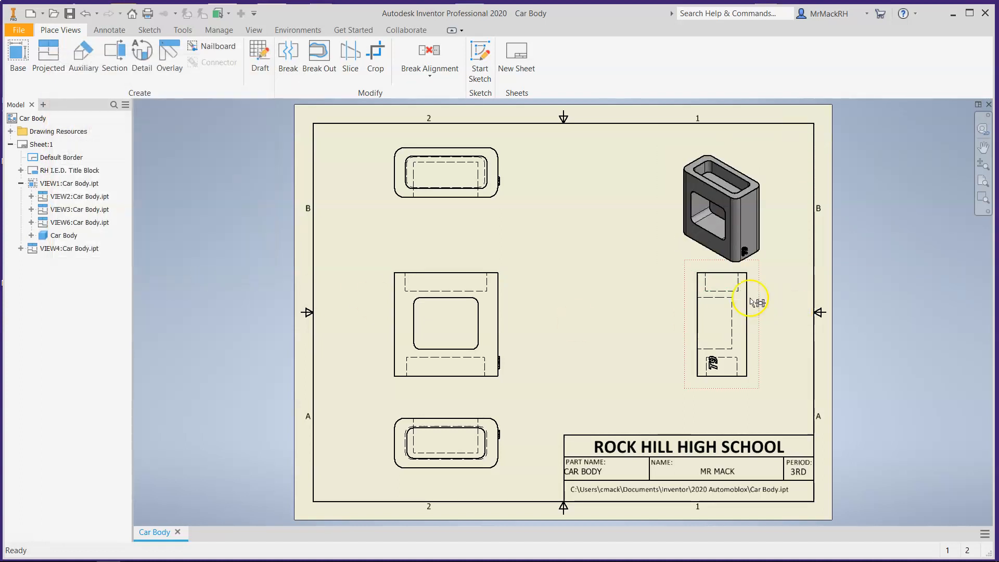
Move the isometric view toward the sheet's upper-right corner and shift the side view slightly left beneath it.
{"action": "left_click_drag", "start_coordinate": [752, 151], "coordinate": [762, 130]}
{"action": "left_click_drag", "start_coordinate": [757, 264], "coordinate": [750, 256]}
{"action": "left_click", "coordinate": [751, 257]}
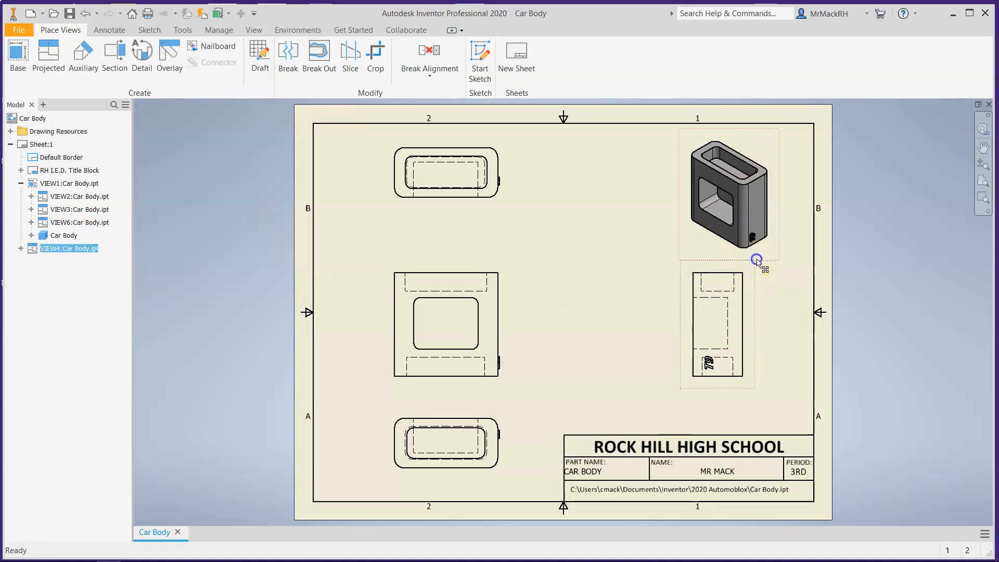
{"action": "left_click_drag", "start_coordinate": [764, 257], "coordinate": [767, 253]}
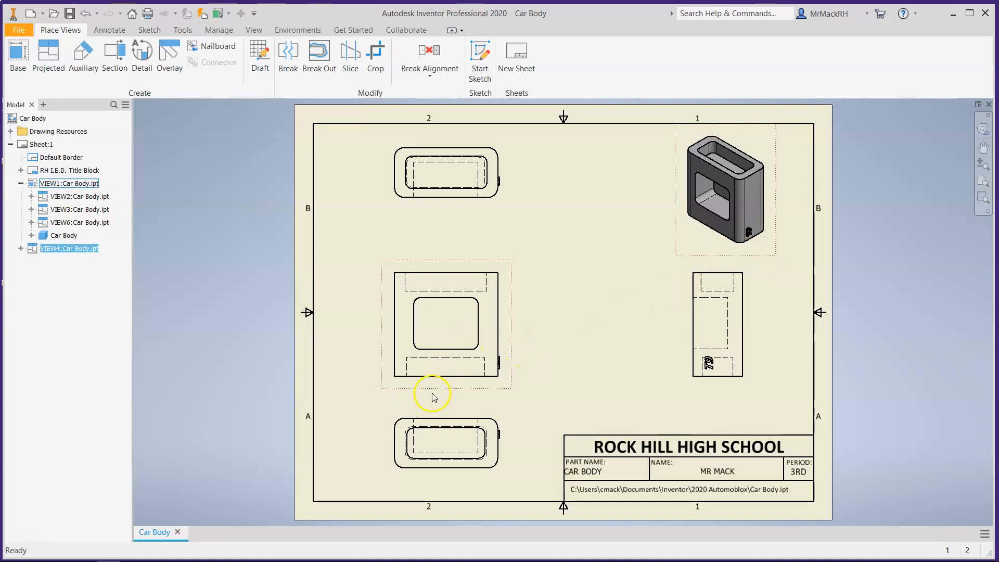
Adjust the spacing of the stacked views by lowering the top and bottom views and centring the front view between them.
{"action": "left_click_drag", "start_coordinate": [437, 395], "coordinate": [439, 396]}
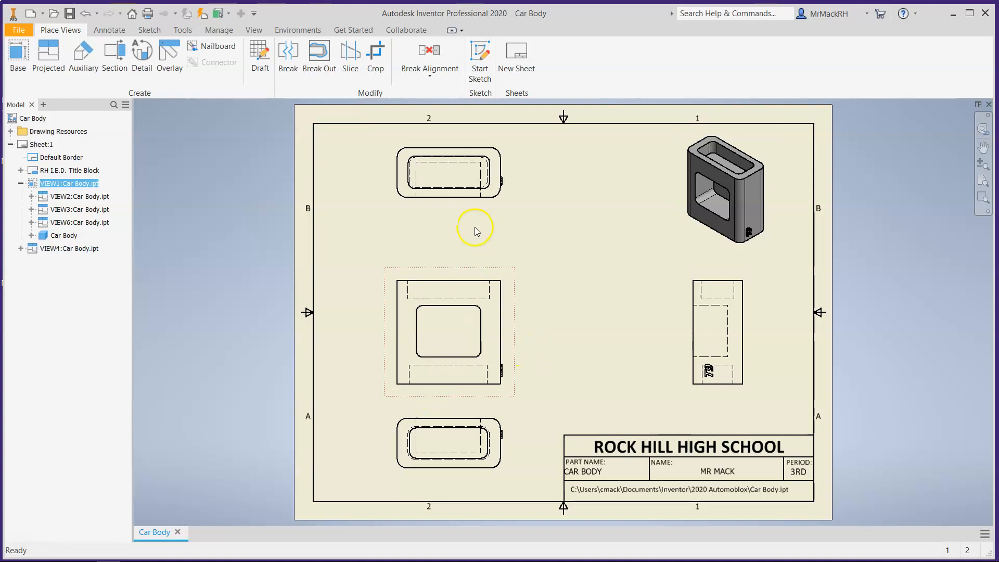
{"action": "left_click_drag", "start_coordinate": [480, 211], "coordinate": [477, 230]}
{"action": "left_click_drag", "start_coordinate": [435, 458], "coordinate": [432, 483]}
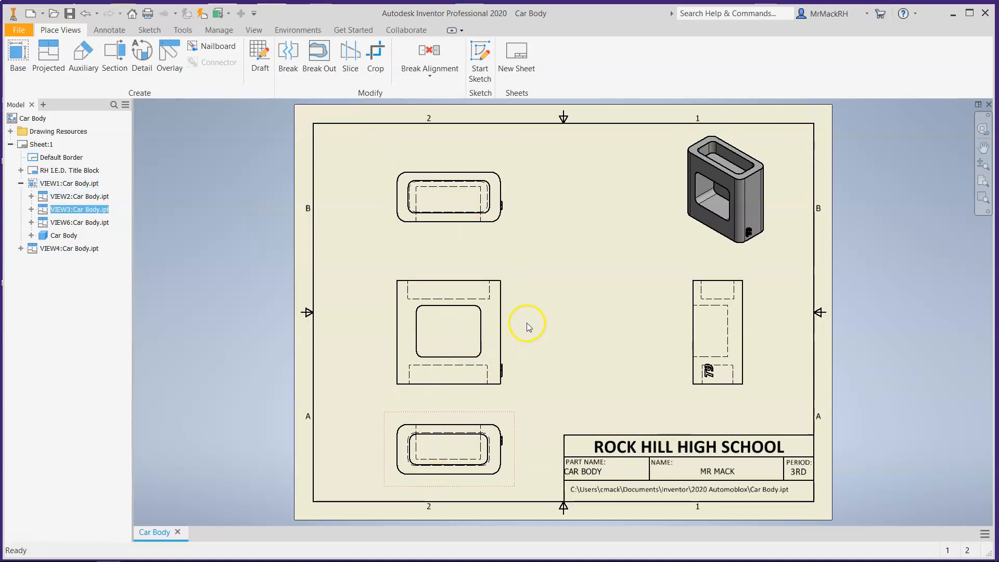
{"action": "left_click_drag", "start_coordinate": [513, 316], "coordinate": [513, 312]}
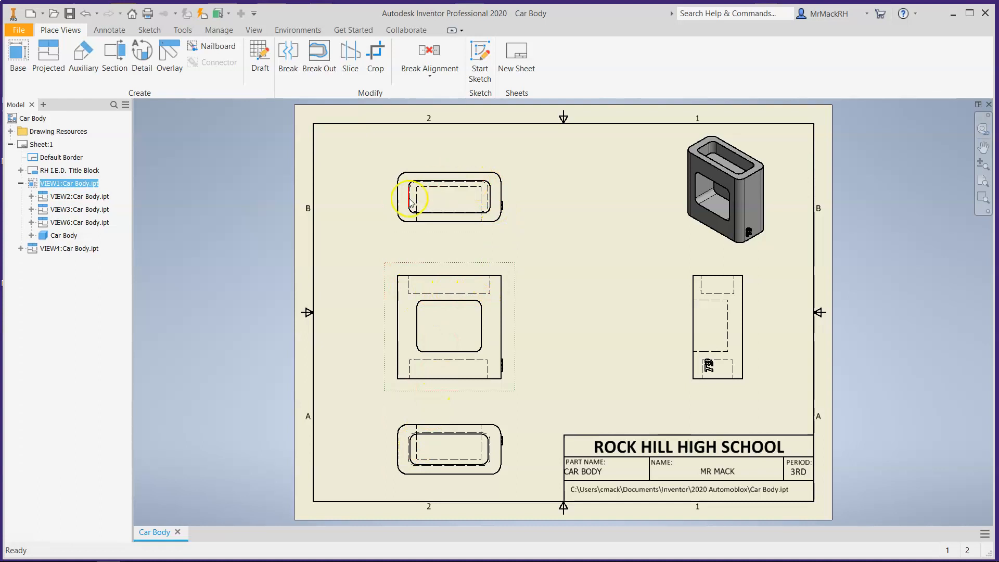
Change the front base view's style to Hidden Line Removed for the orthographic views.
{"action": "left_click", "coordinate": [525, 284]}
{"action": "right_click", "coordinate": [516, 325]}
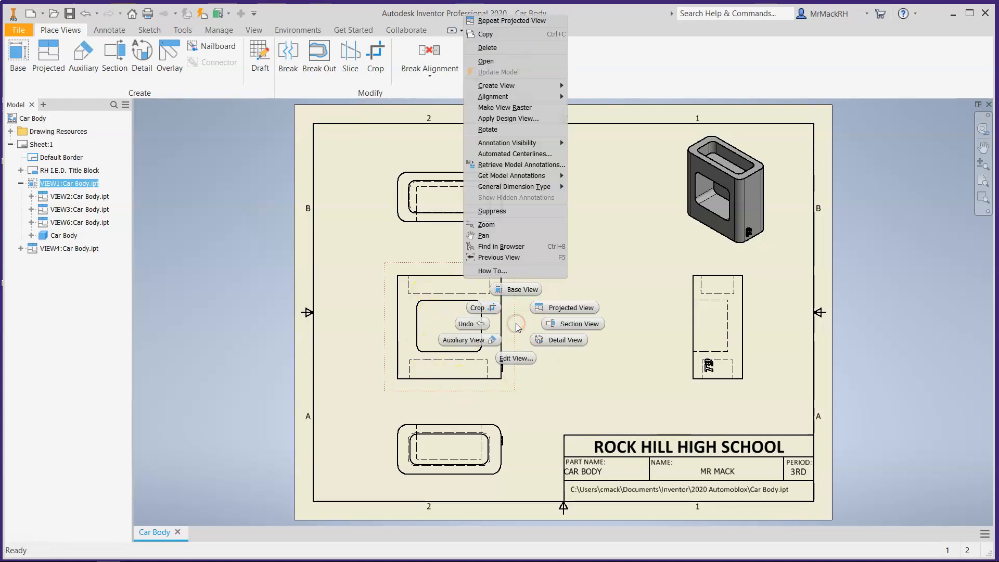
{"action": "left_click", "coordinate": [518, 356]}
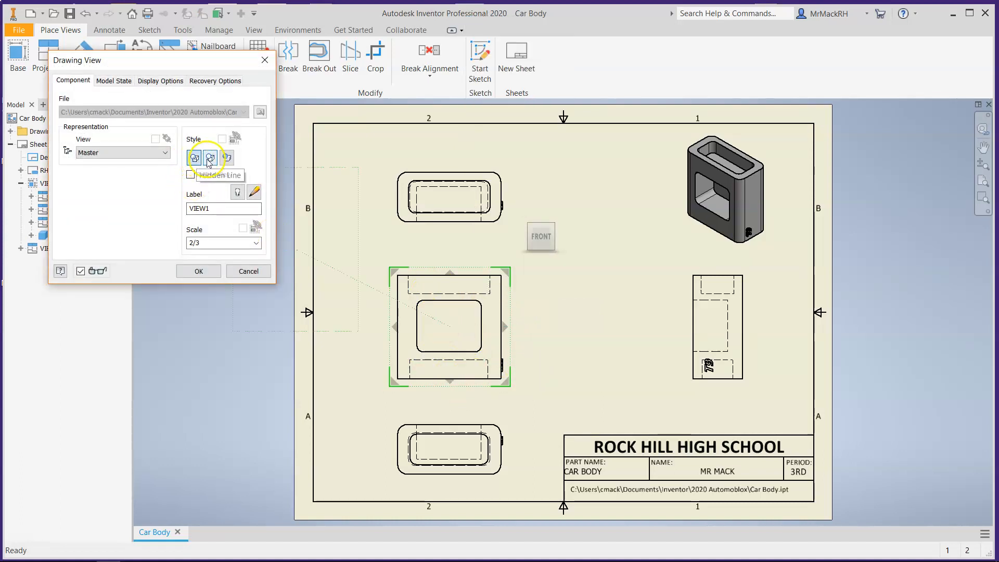
{"action": "left_click", "coordinate": [210, 158]}
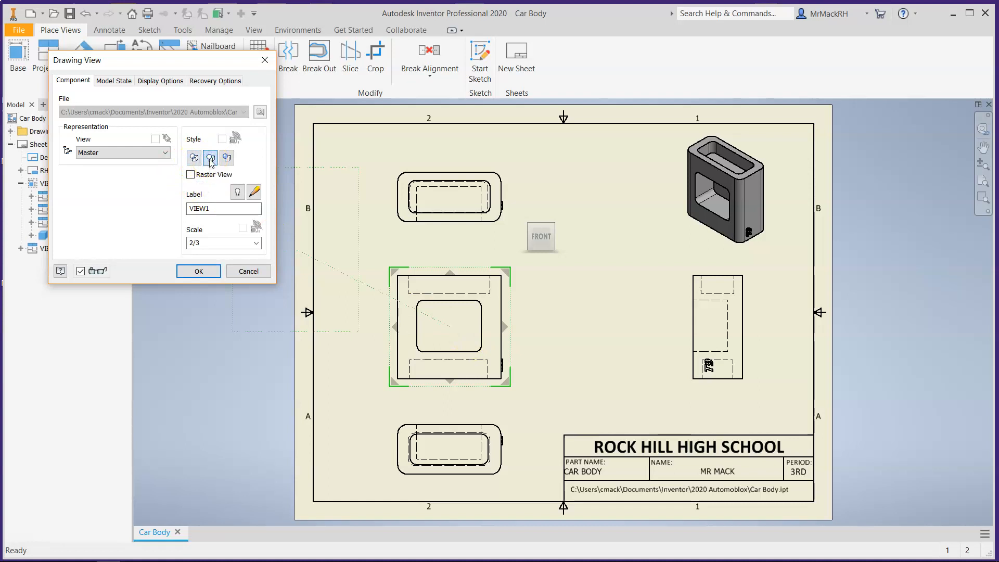
{"action": "left_click", "coordinate": [190, 274]}
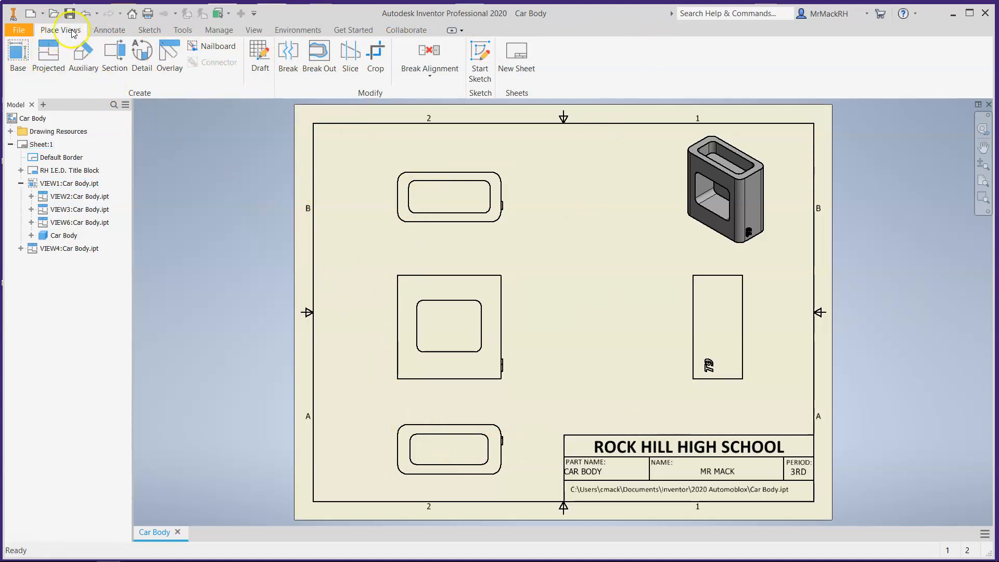
Dimension the overall width of the front view between its upper corners, placing the dimension above the view.
{"action": "left_click", "coordinate": [109, 32]}
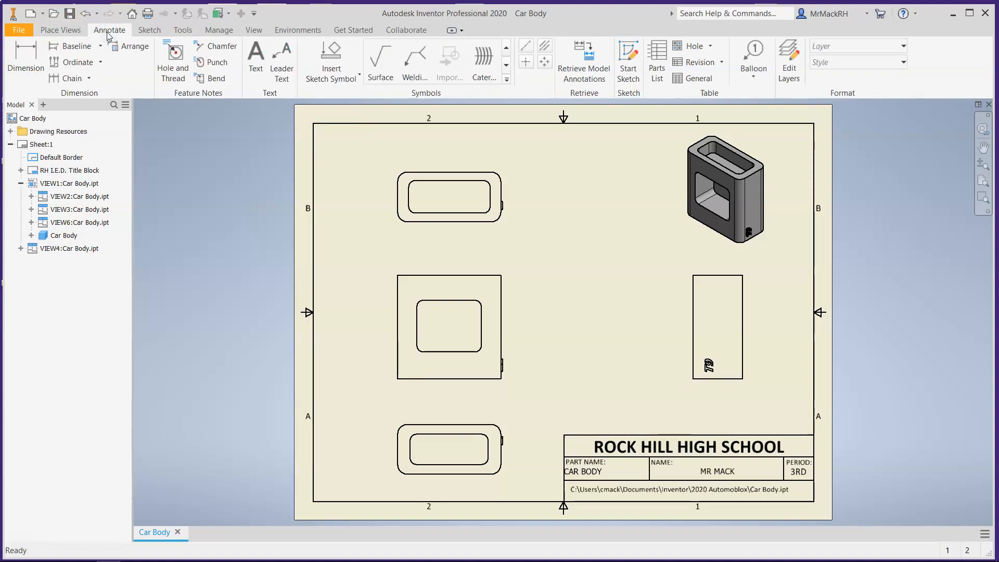
{"action": "left_click", "coordinate": [32, 55]}
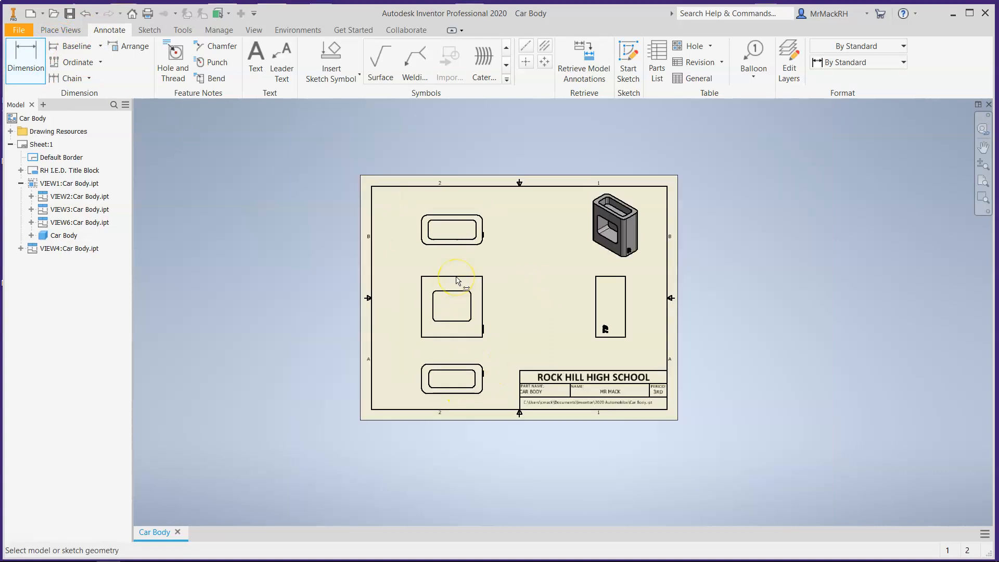
{"action": "scroll", "coordinate": [456, 281], "scroll_direction": "up", "scroll_amount": 6}
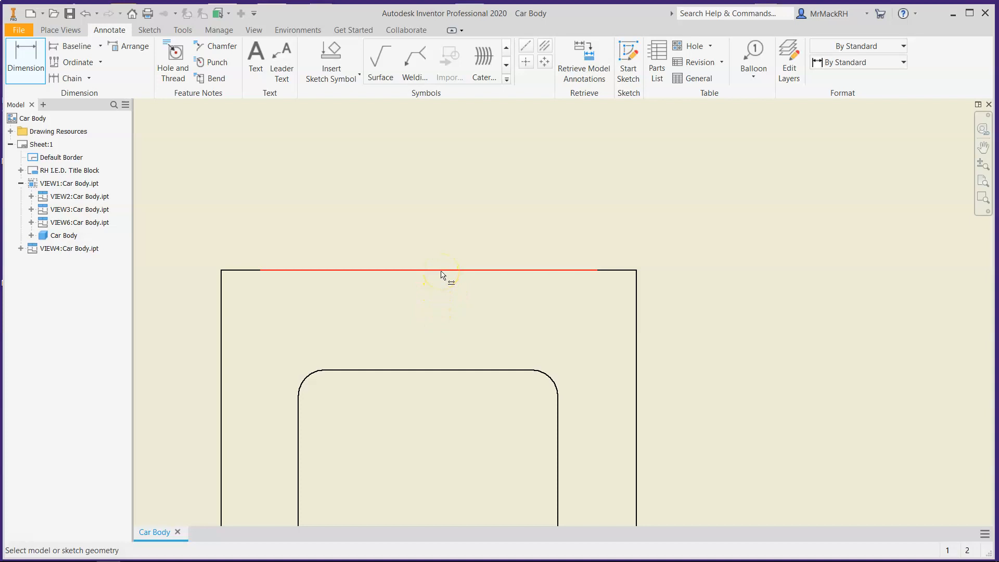
{"action": "scroll", "coordinate": [441, 275], "scroll_direction": "up", "scroll_amount": 2}
{"action": "scroll", "coordinate": [441, 275], "scroll_direction": "down", "scroll_amount": 4}
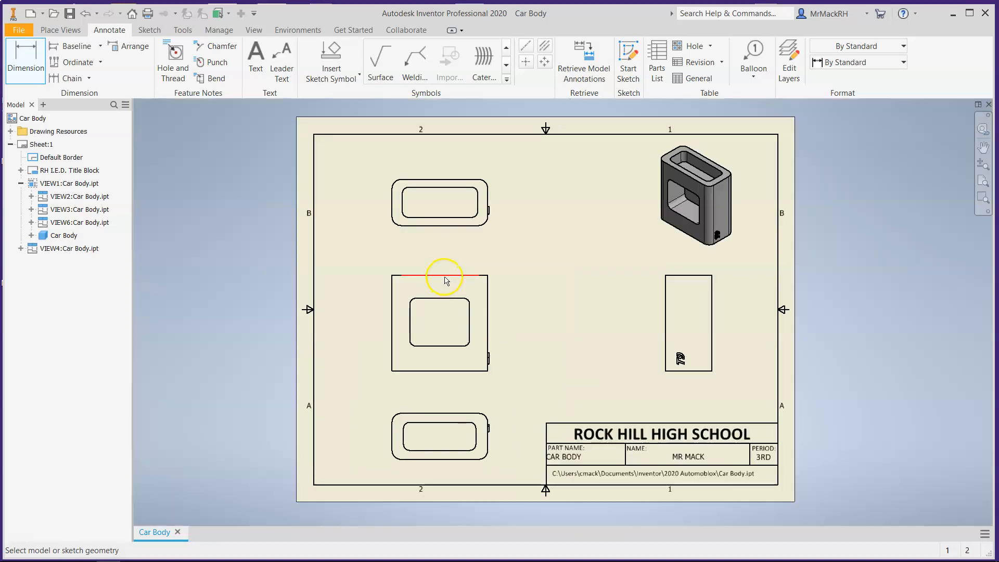
{"action": "left_click", "coordinate": [488, 275]}
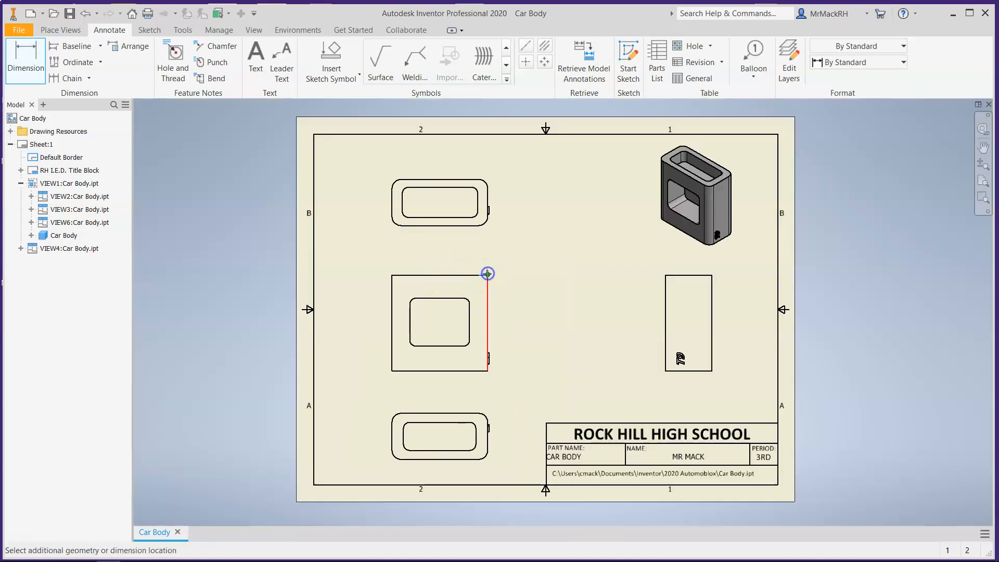
{"action": "left_click", "coordinate": [393, 275]}
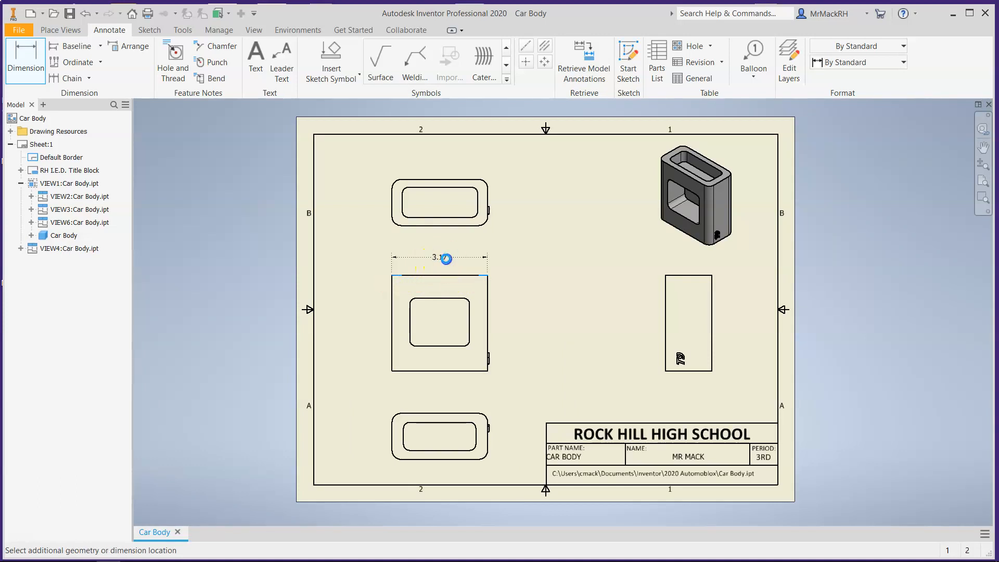
{"action": "left_click", "coordinate": [447, 261]}
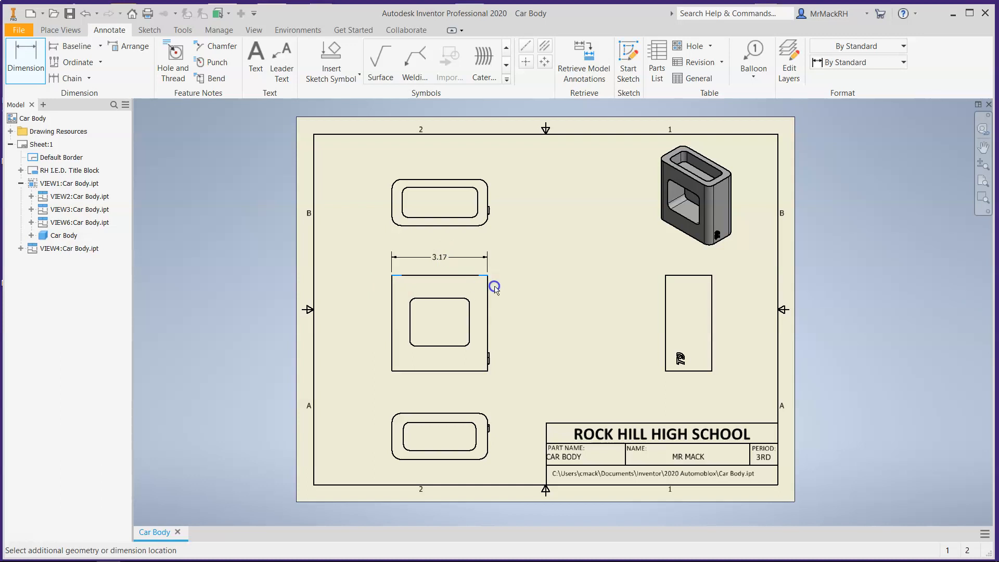
{"action": "left_click", "coordinate": [447, 327]}
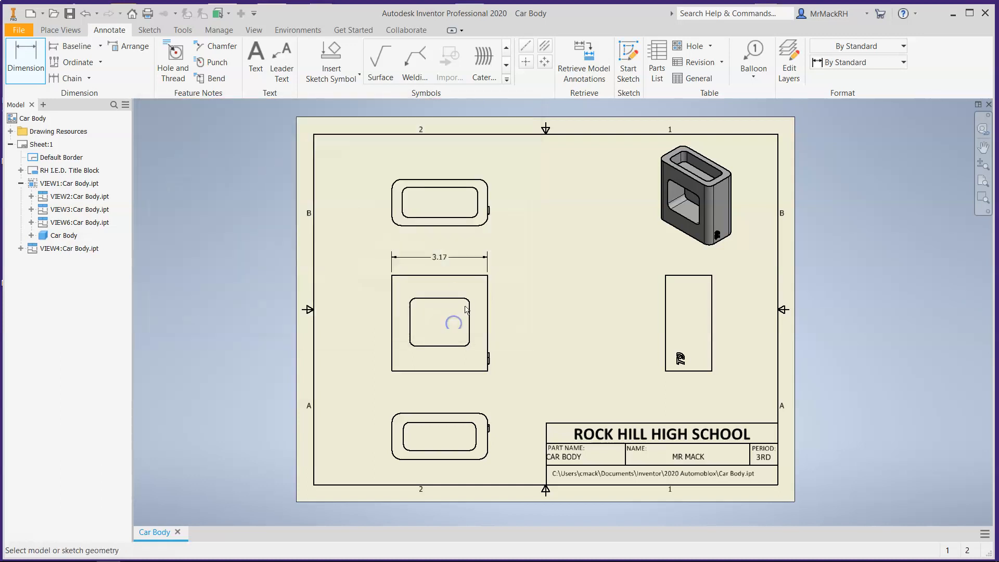
Dimension the overall height of the front view, placing the dimension to the right of the view.
{"action": "left_click", "coordinate": [488, 281]}
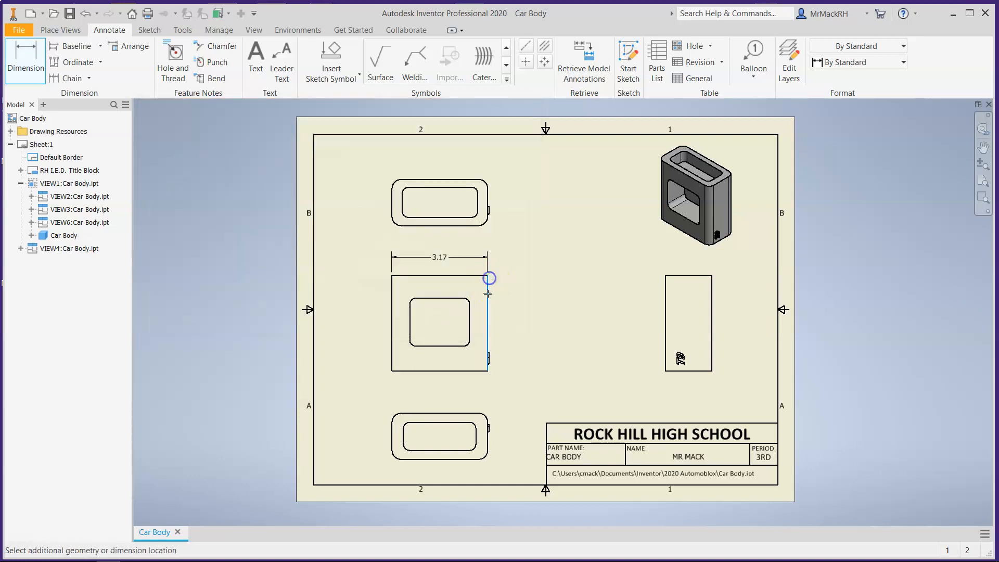
{"action": "left_click", "coordinate": [488, 373]}
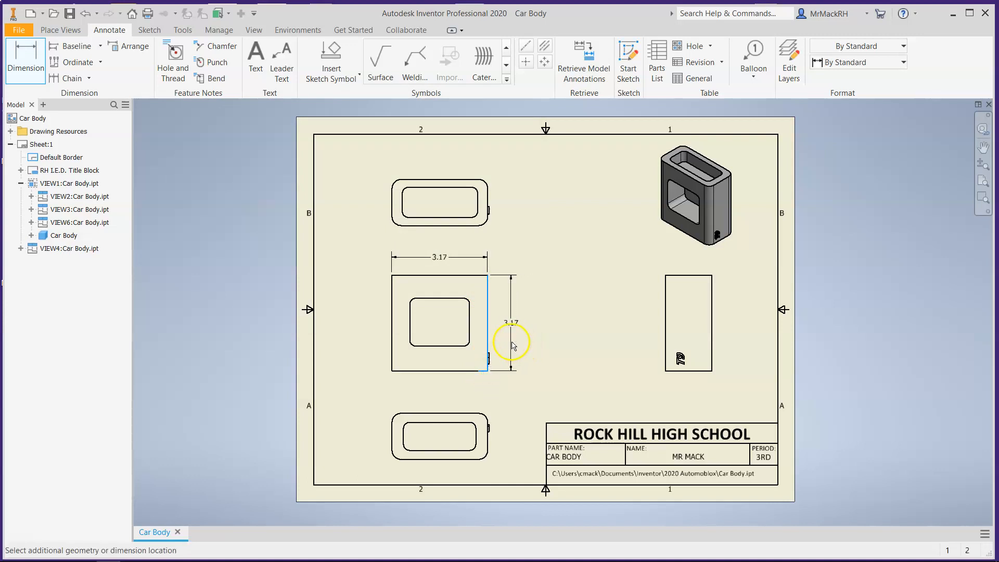
{"action": "left_click", "coordinate": [525, 346]}
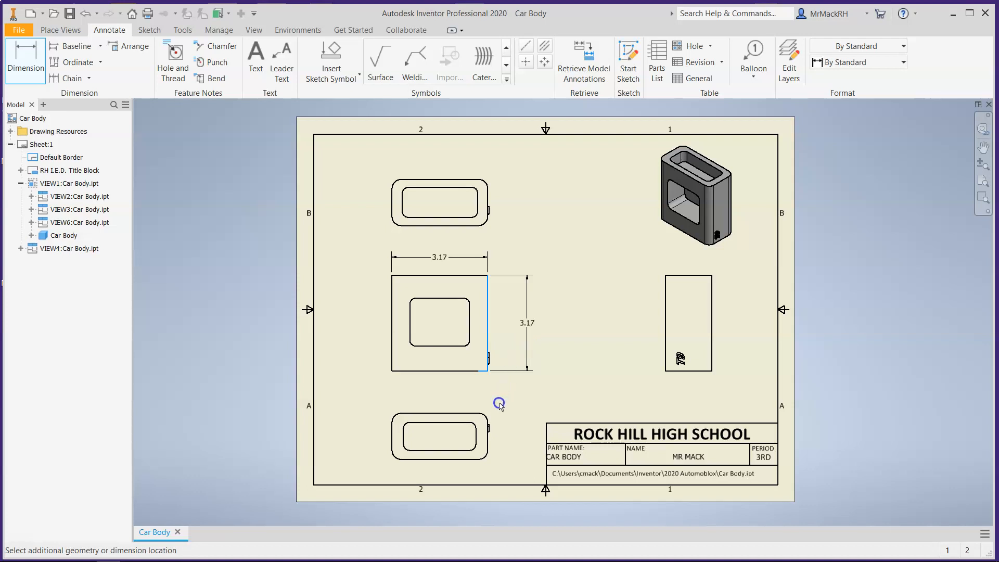
{"action": "left_click", "coordinate": [456, 328]}
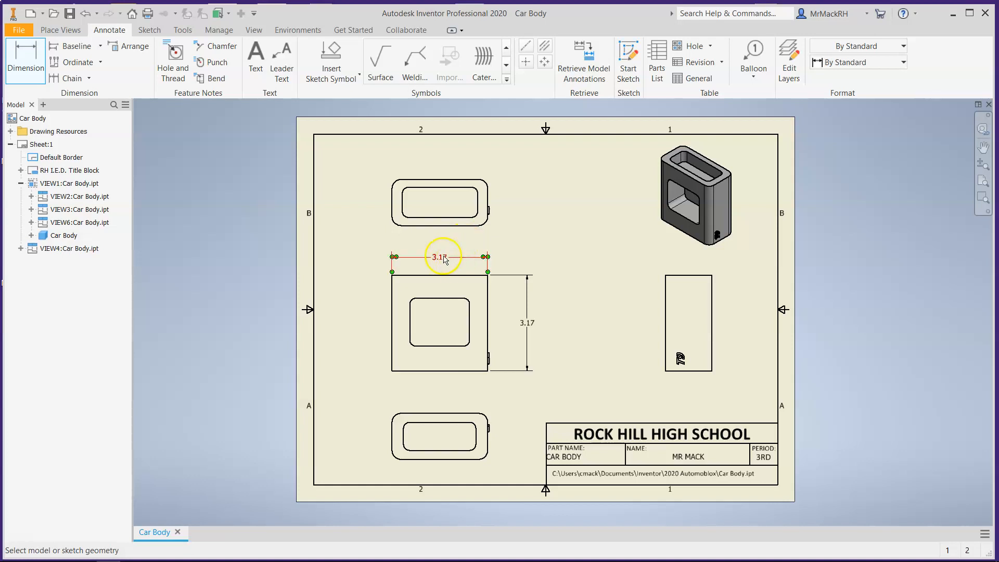
Move the front view's overall width dimension and the top view higher to make room for another dimension row.
{"action": "key", "text": "Escape"}
{"action": "left_click_drag", "start_coordinate": [443, 257], "coordinate": [451, 223]}
{"action": "left_click", "coordinate": [471, 261]}
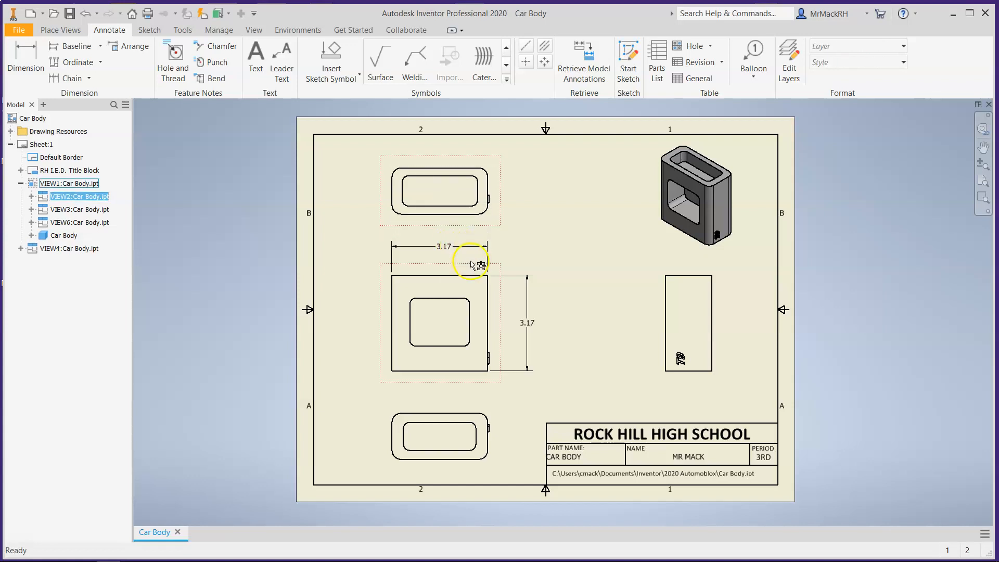
{"action": "left_click", "coordinate": [546, 312]}
{"action": "left_click", "coordinate": [172, 156]}
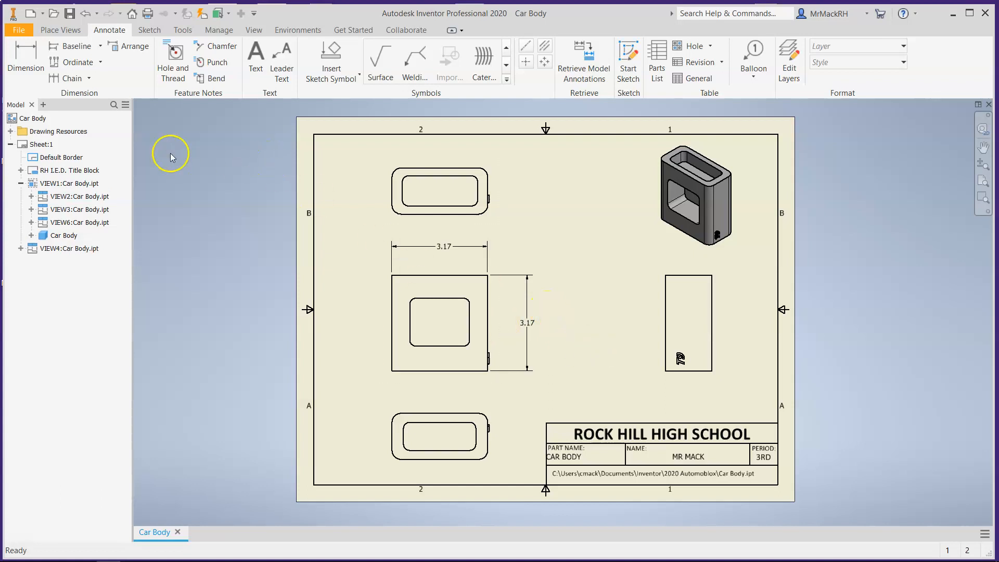
{"action": "left_click", "coordinate": [391, 256]}
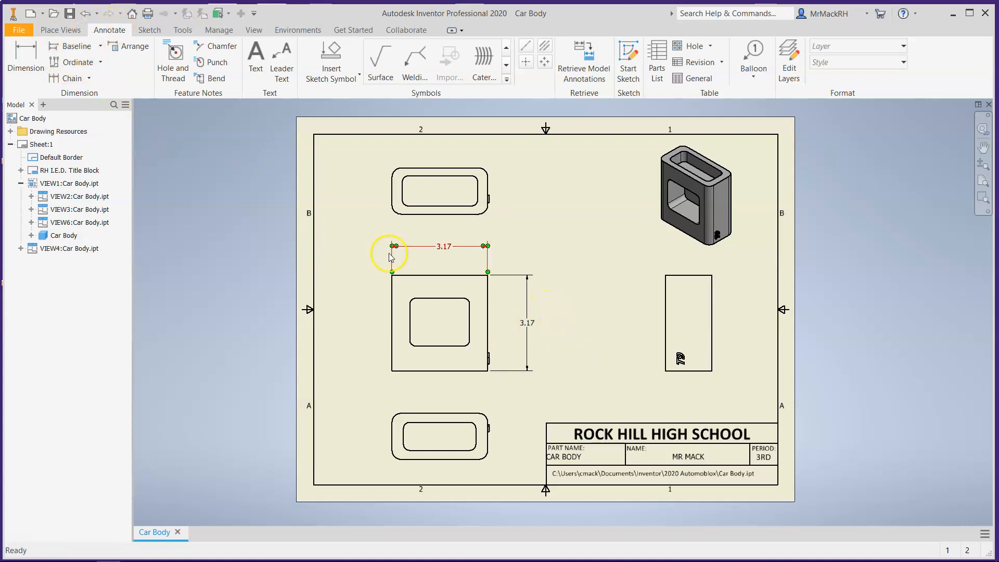
Dimension the horizontal offset from the front view's left edge to the window opening's left side, below the overall width dimension.
{"action": "left_click", "coordinate": [25, 60]}
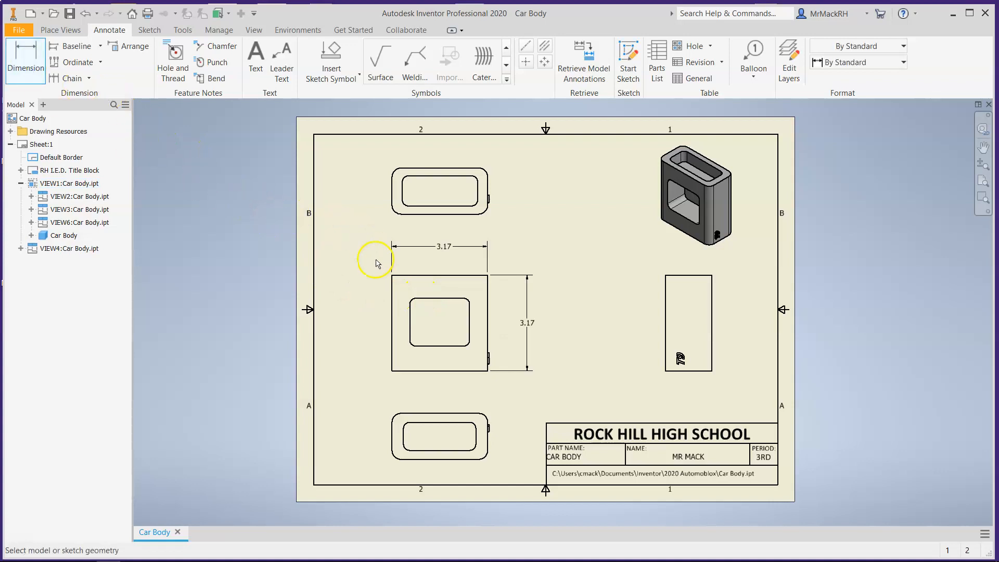
{"action": "left_click", "coordinate": [395, 311]}
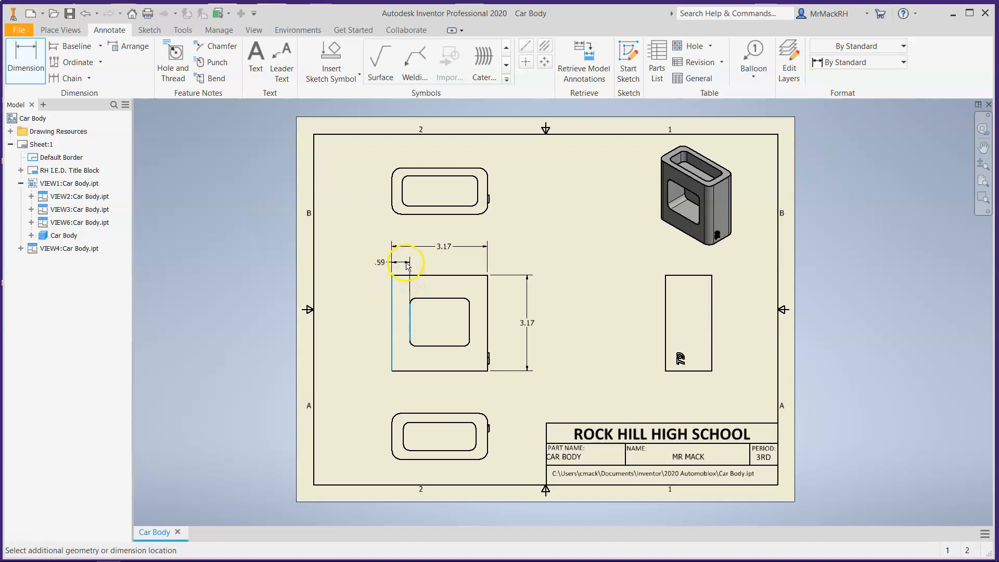
{"action": "left_click", "coordinate": [405, 265]}
{"action": "left_click", "coordinate": [444, 326]}
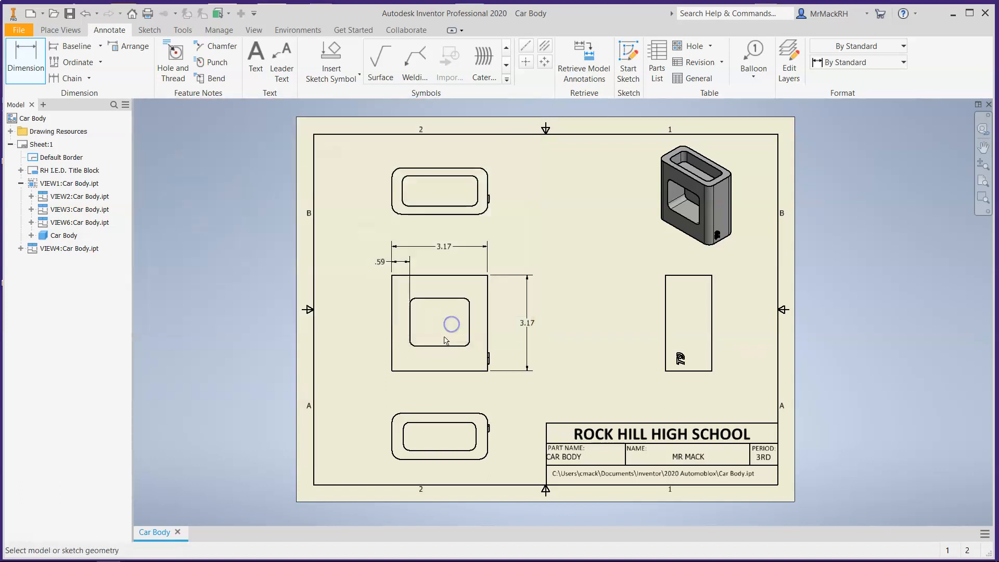
Dimension the width of the front view's window opening, aligning it with the horizontal offset dimension below the overall width.
{"action": "left_click", "coordinate": [410, 328]}
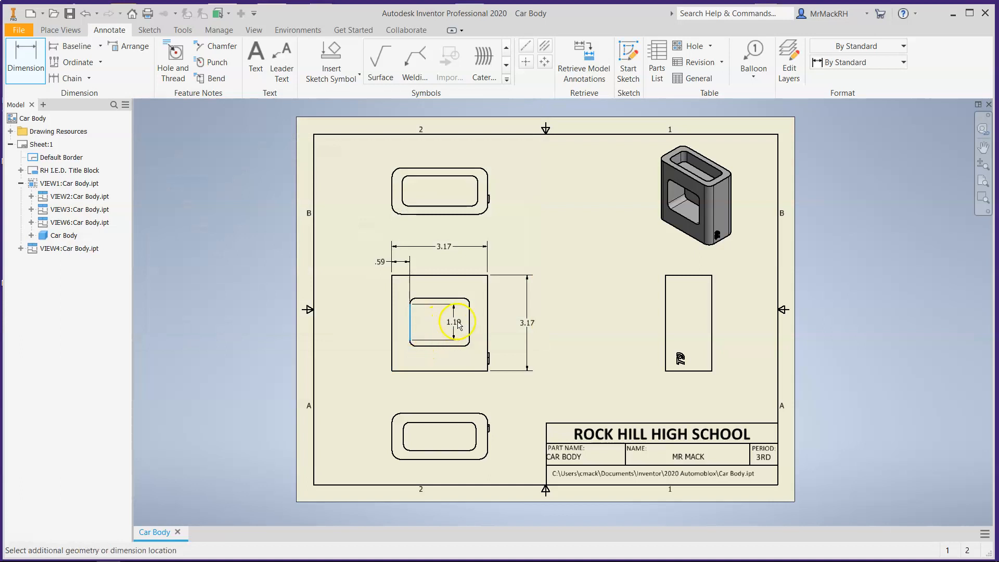
{"action": "left_click", "coordinate": [469, 320]}
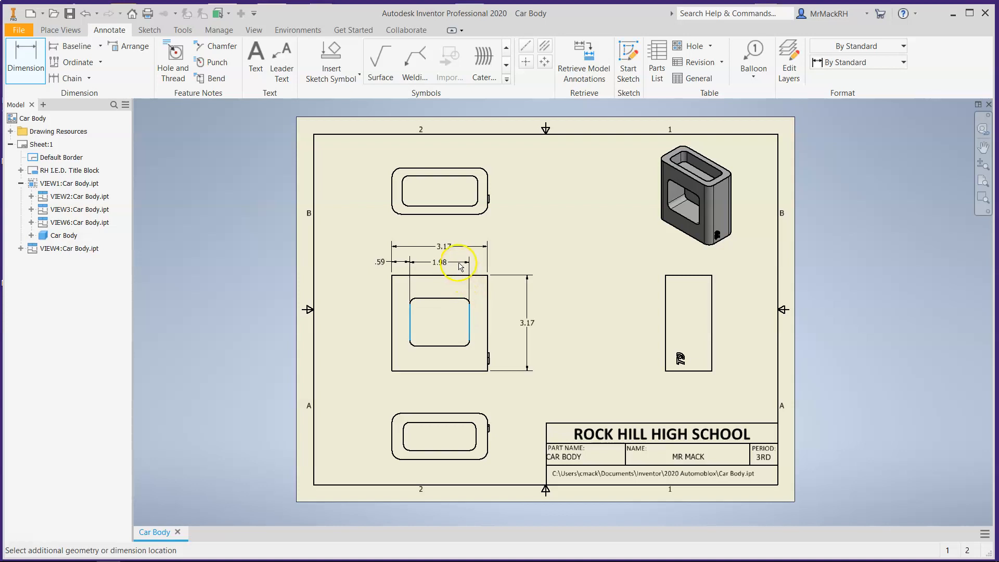
{"action": "left_click", "coordinate": [459, 265]}
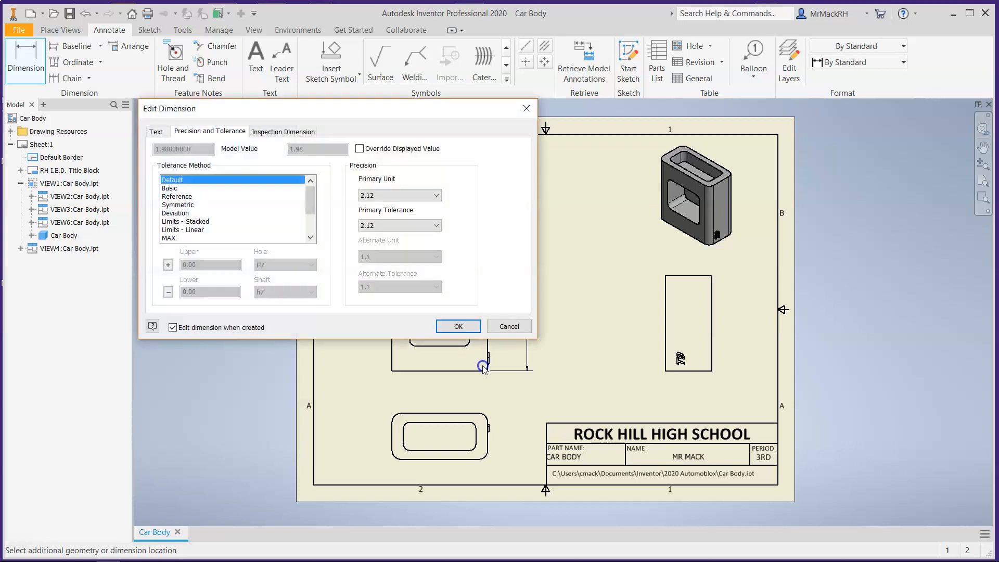
{"action": "left_click", "coordinate": [453, 324]}
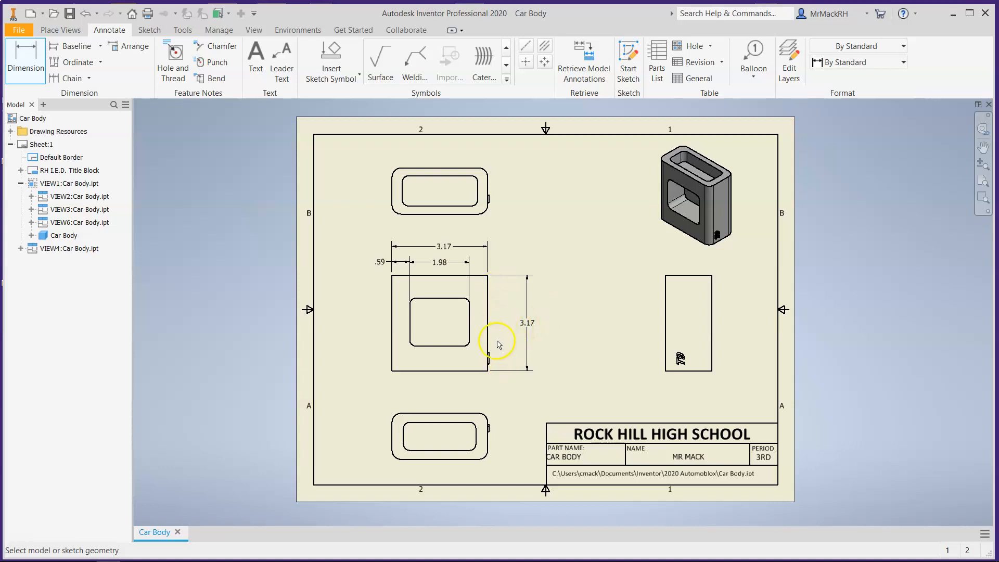
Dimension the vertical offset from the front view's bottom edge to the window opening's lower edge, inside the overall height dimension.
{"action": "left_click", "coordinate": [446, 348]}
{"action": "left_click", "coordinate": [452, 371]}
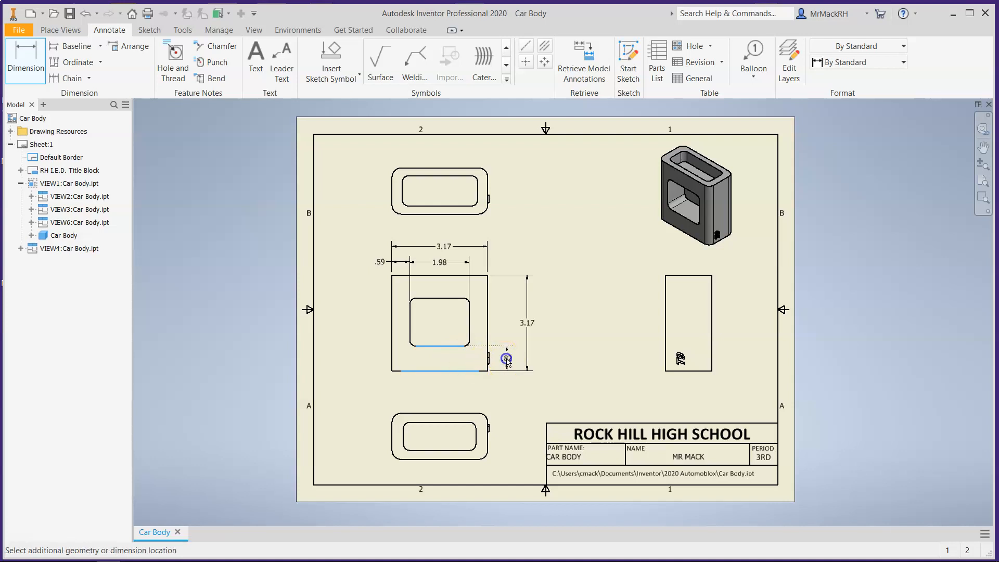
{"action": "left_click", "coordinate": [507, 361]}
{"action": "left_click", "coordinate": [457, 326]}
Dimension the height of the front view's window opening, aligning it with the vertical offset dimension.
{"action": "left_click", "coordinate": [456, 346]}
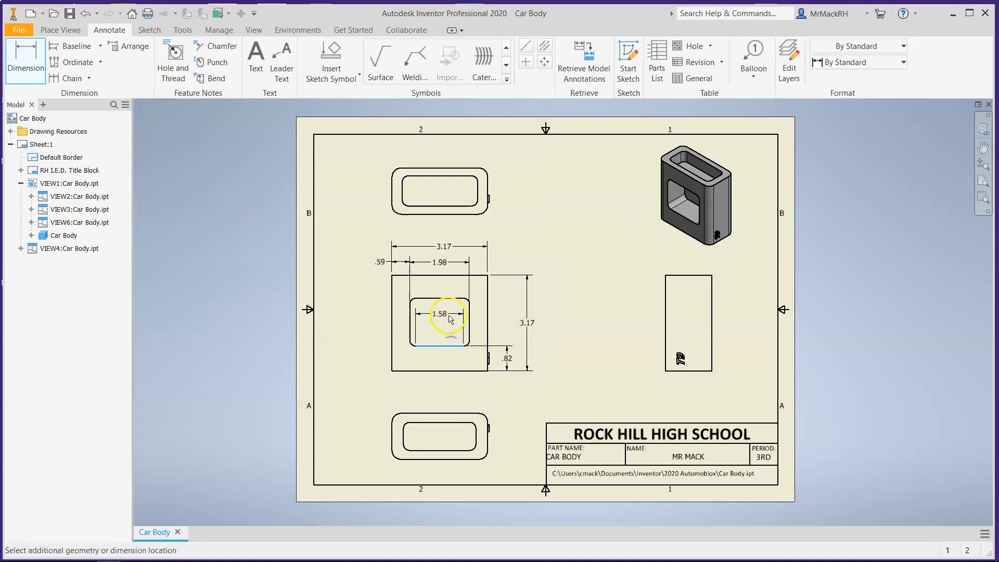
{"action": "left_click", "coordinate": [446, 299]}
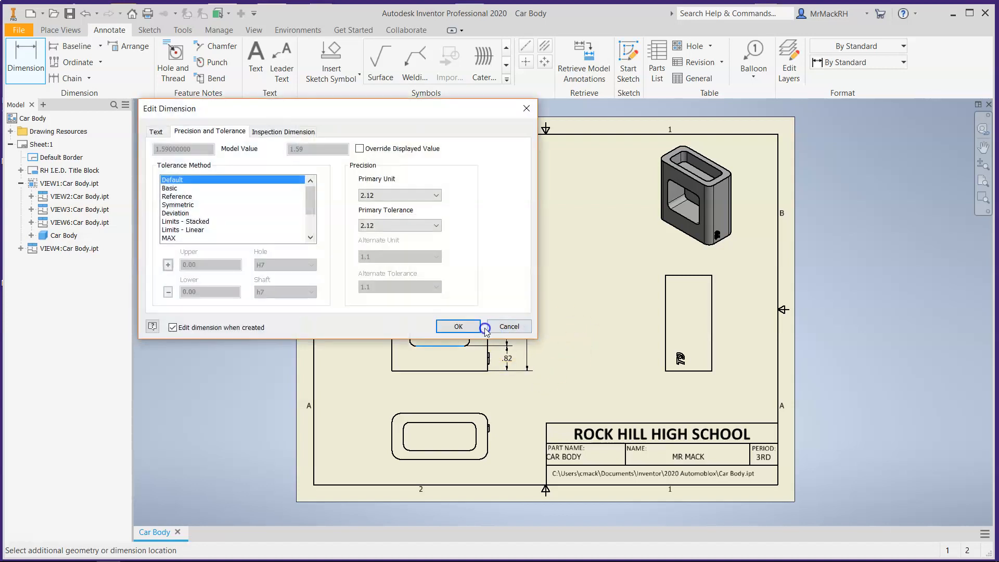
{"action": "left_click", "coordinate": [457, 327]}
Dimension the radius of the window opening's lower-left corner, placing the note below and left of the front view.
{"action": "scroll", "coordinate": [556, 377], "scroll_direction": "down", "scroll_amount": 3}
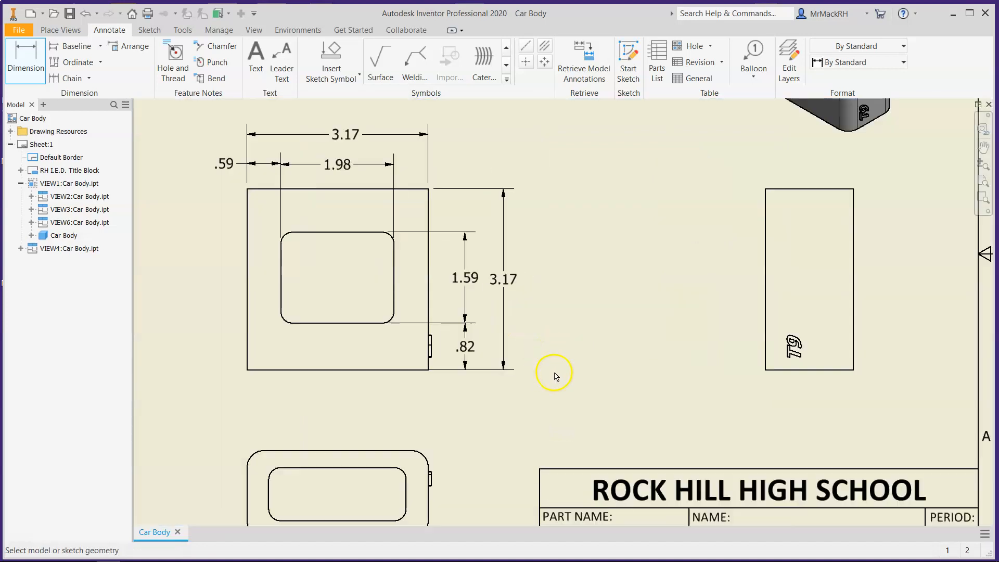
{"action": "scroll", "coordinate": [474, 334], "scroll_direction": "down", "scroll_amount": 6}
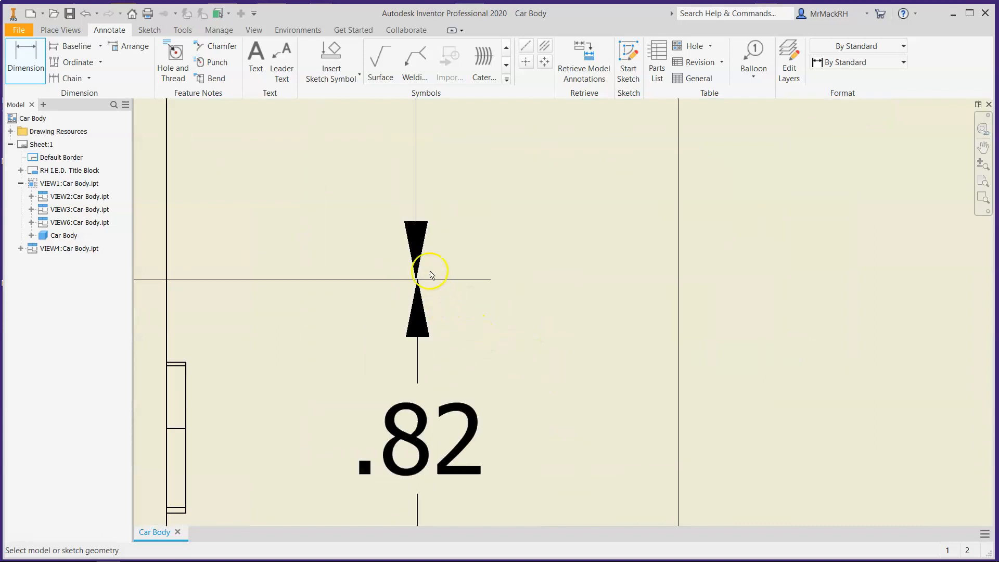
{"action": "scroll", "coordinate": [458, 352], "scroll_direction": "up", "scroll_amount": 6}
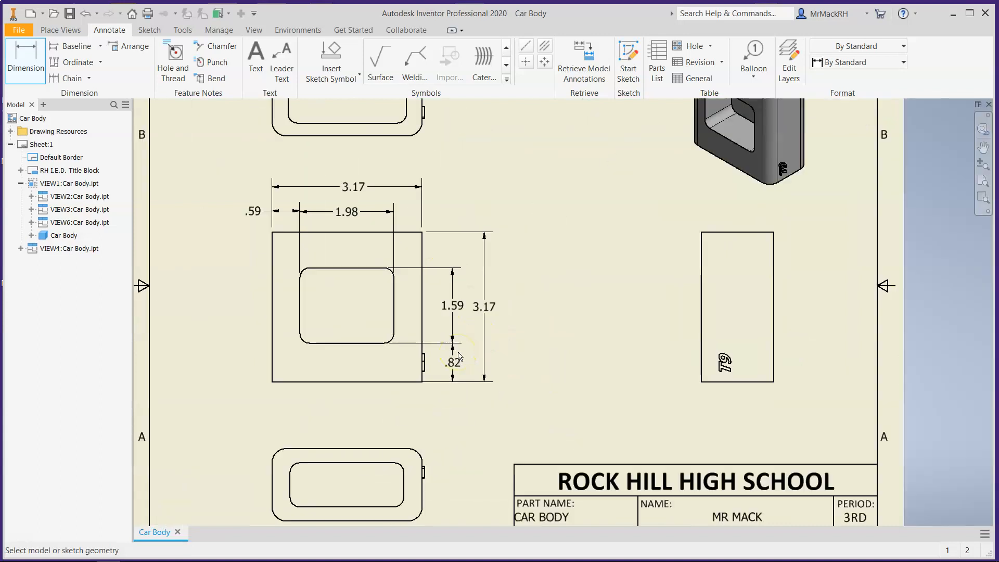
{"action": "scroll", "coordinate": [459, 356], "scroll_direction": "up", "scroll_amount": 3}
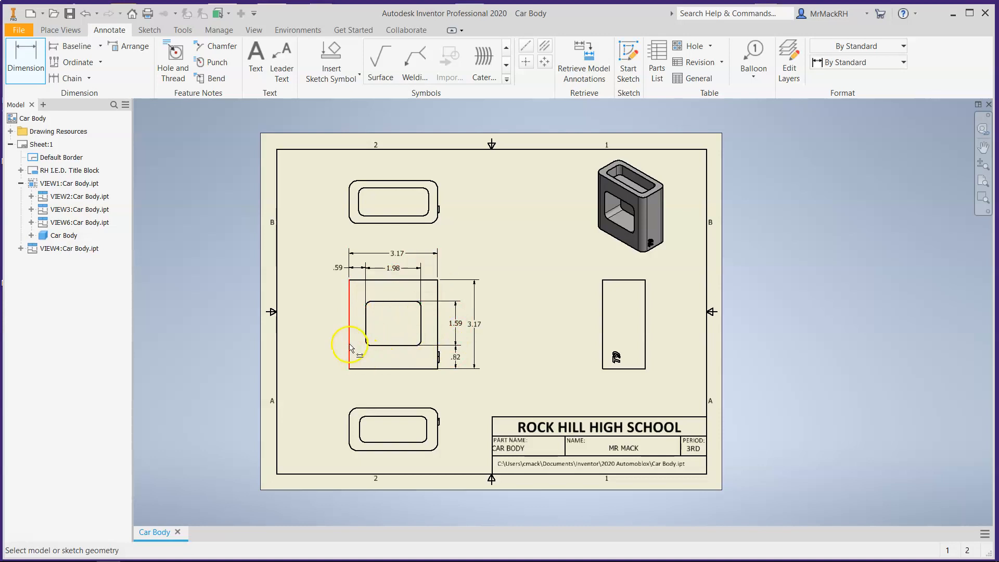
{"action": "scroll", "coordinate": [350, 346], "scroll_direction": "up", "scroll_amount": 3}
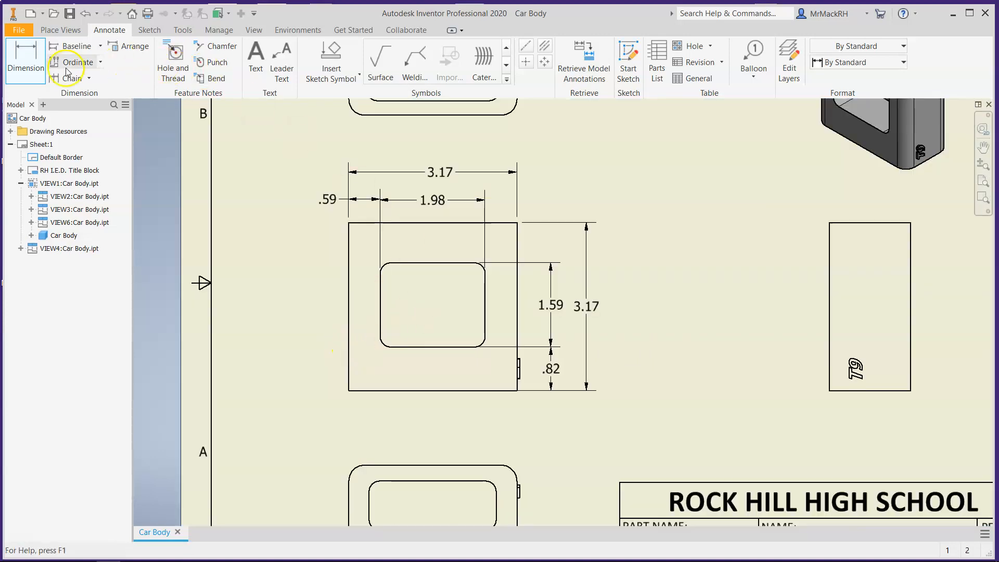
{"action": "left_click", "coordinate": [387, 347]}
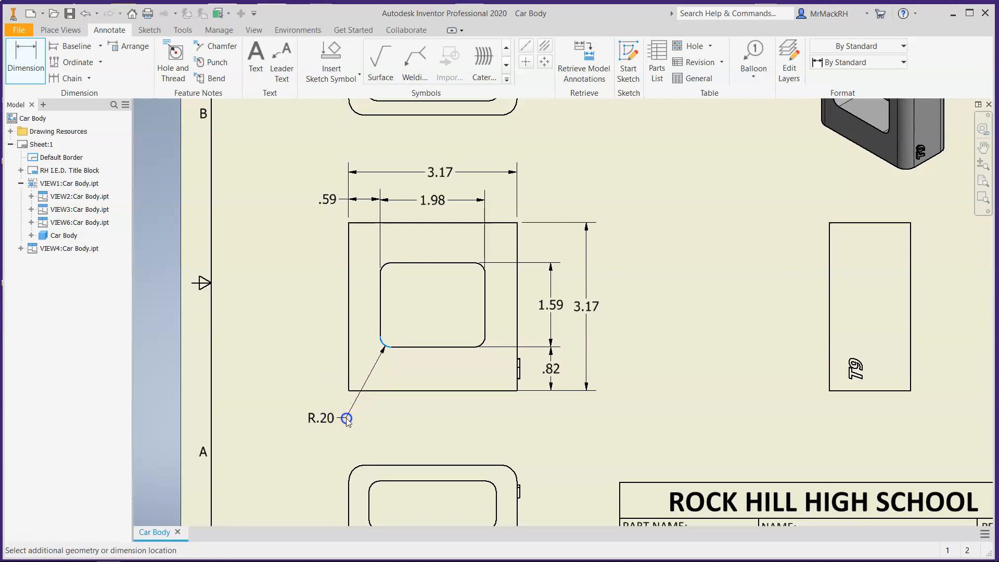
{"action": "left_click", "coordinate": [347, 419]}
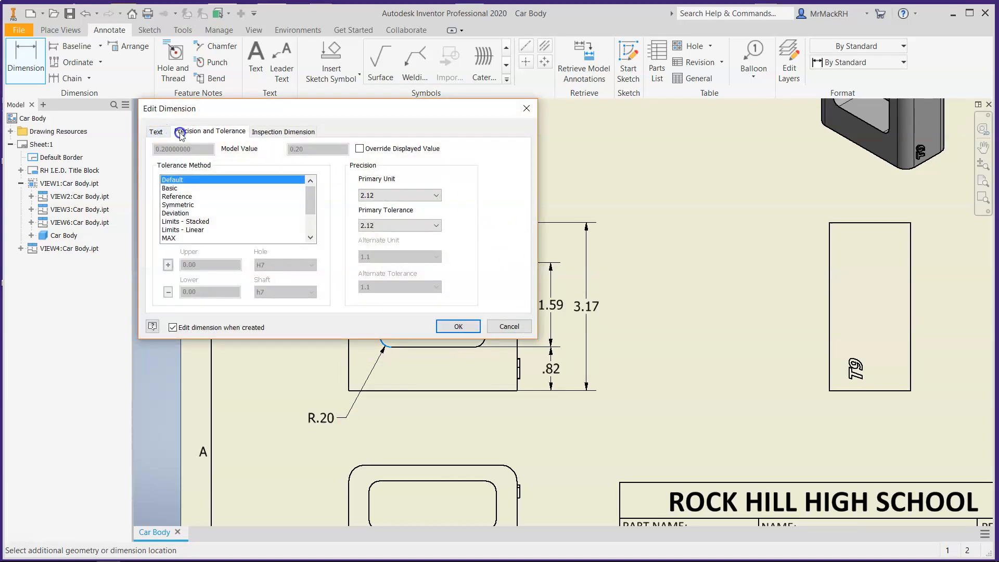
Append "X4" after the value in the window corner's radius dimension text.
{"action": "left_click", "coordinate": [157, 132]}
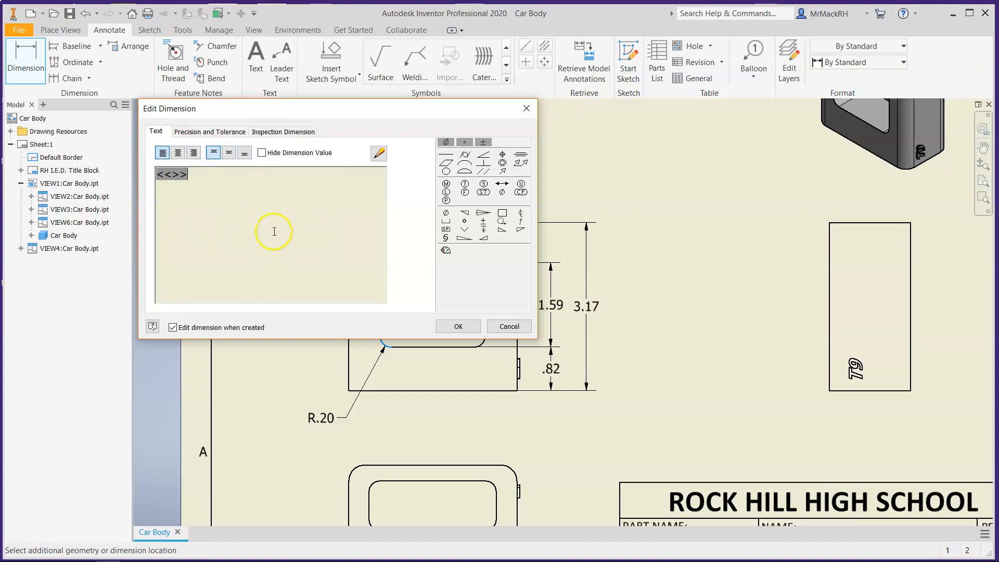
{"action": "left_click", "coordinate": [213, 176]}
{"action": "type", "text": "x"}
{"action": "key", "text": "BackSpace"}
{"action": "type", "text": "X2"}
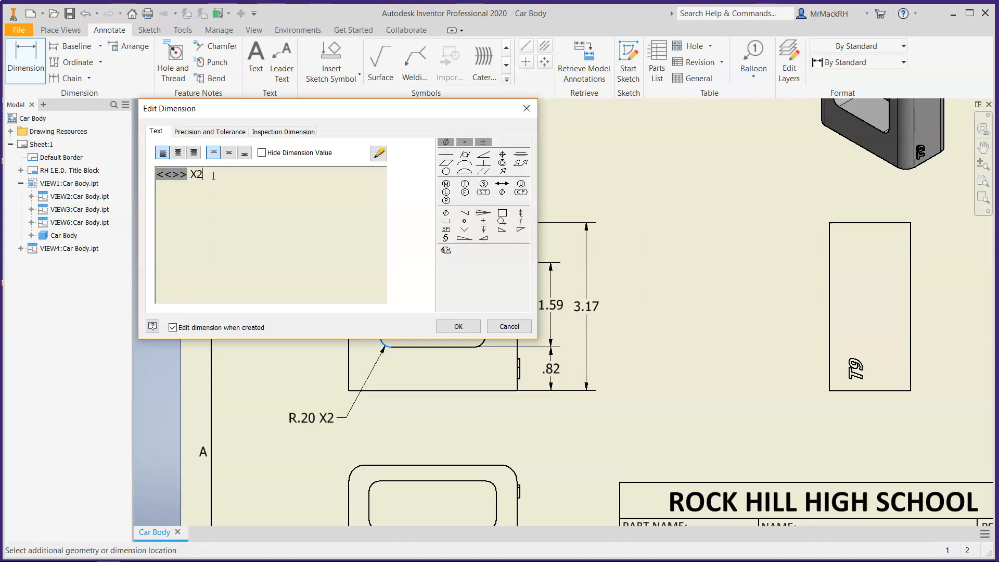
{"action": "key", "text": "BackSpace"}
{"action": "type", "text": "4"}
{"action": "left_click", "coordinate": [457, 326]}
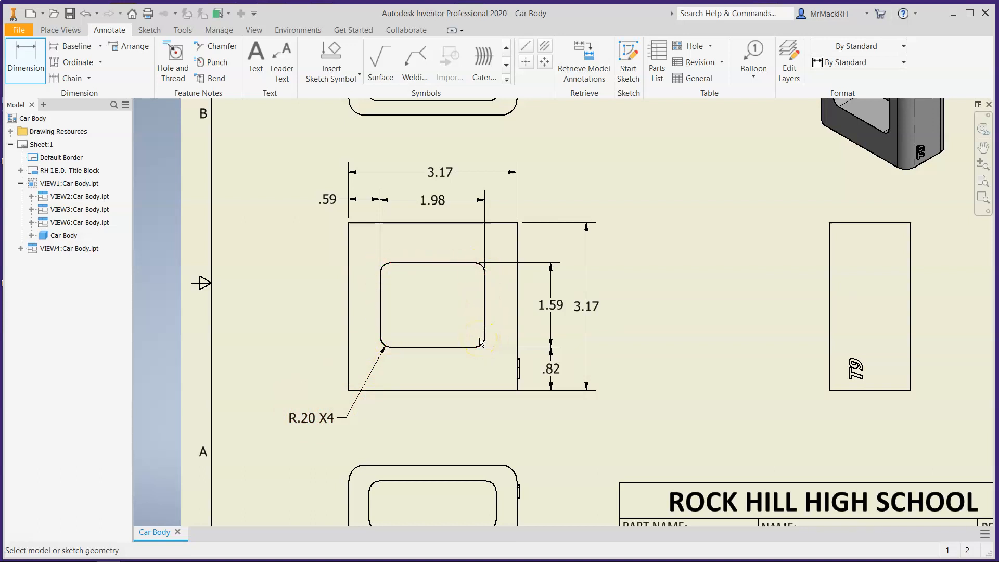
{"action": "scroll", "coordinate": [479, 342], "scroll_direction": "up", "scroll_amount": 2}
{"action": "scroll", "coordinate": [476, 351], "scroll_direction": "down", "scroll_amount": 6}
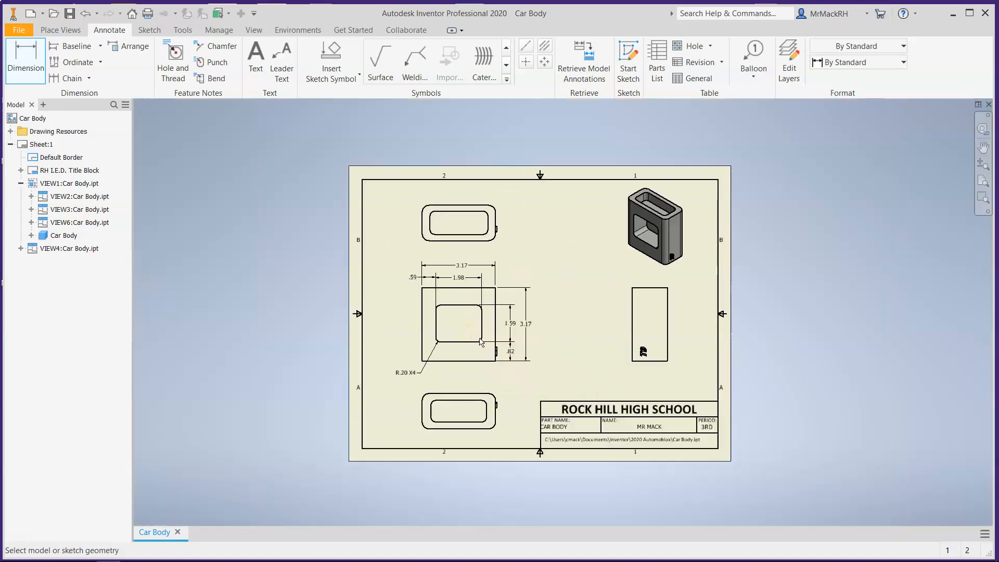
{"action": "scroll", "coordinate": [491, 457], "scroll_direction": "up", "scroll_amount": 4}
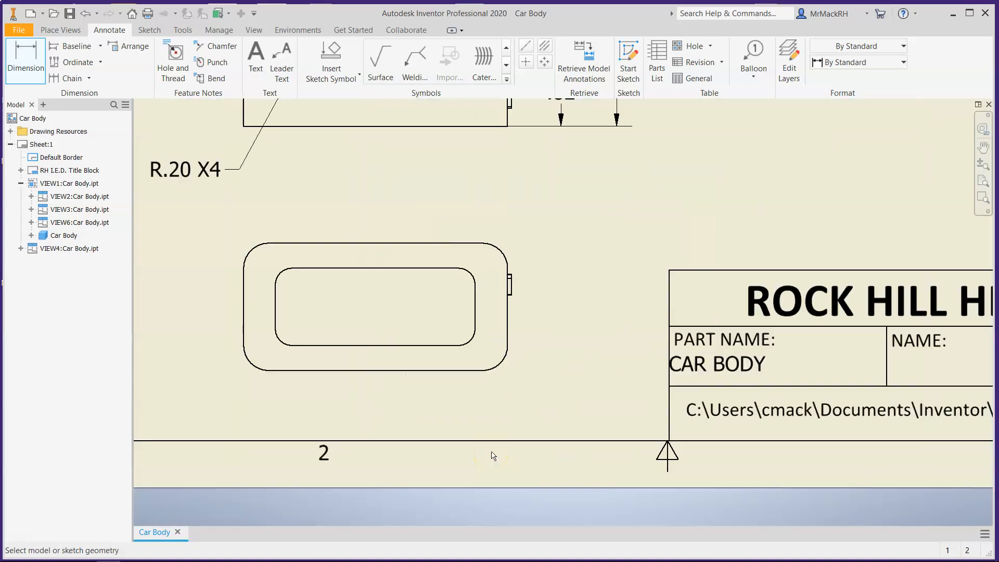
{"action": "left_click", "coordinate": [331, 367]}
{"action": "left_click", "coordinate": [324, 287]}
{"action": "left_click", "coordinate": [326, 314]}
{"action": "scroll", "coordinate": [474, 217], "scroll_direction": "down", "scroll_amount": 5}
{"action": "scroll", "coordinate": [494, 408], "scroll_direction": "down", "scroll_amount": 3}
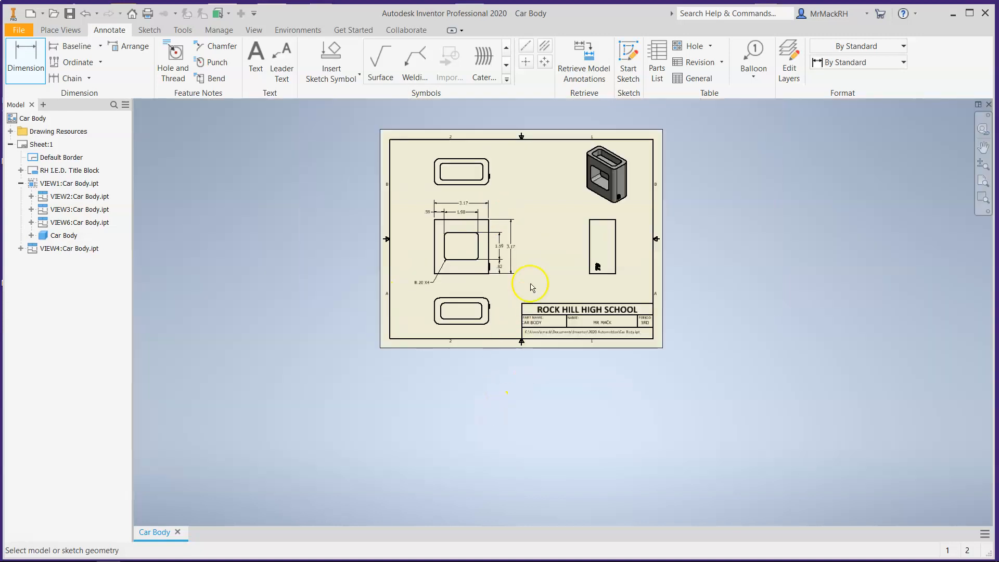
{"action": "scroll", "coordinate": [536, 194], "scroll_direction": "up", "scroll_amount": 3}
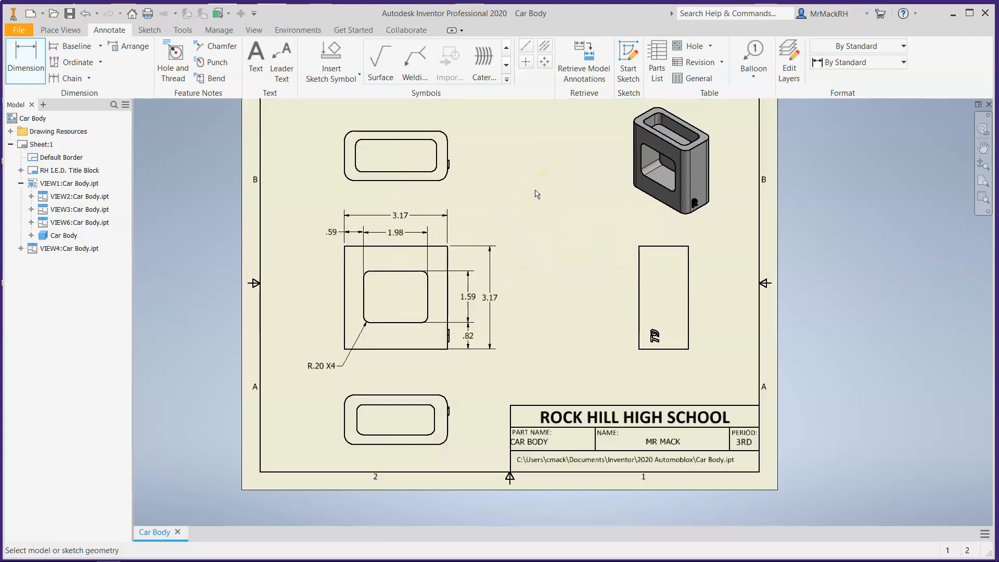
{"action": "scroll", "coordinate": [537, 193], "scroll_direction": "down", "scroll_amount": 3}
{"action": "scroll", "coordinate": [537, 193], "scroll_direction": "up", "scroll_amount": 3}
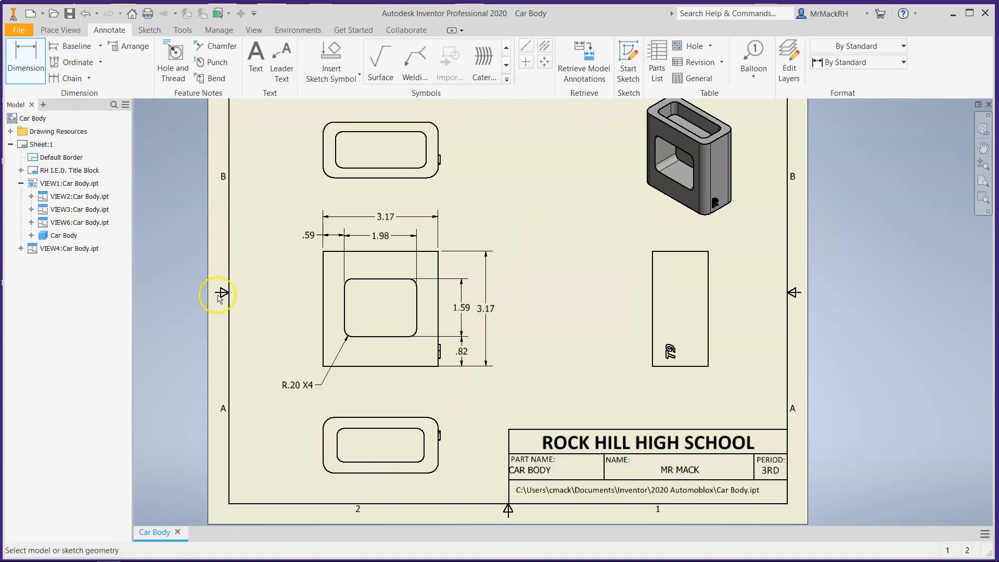
{"action": "left_click", "coordinate": [535, 374]}
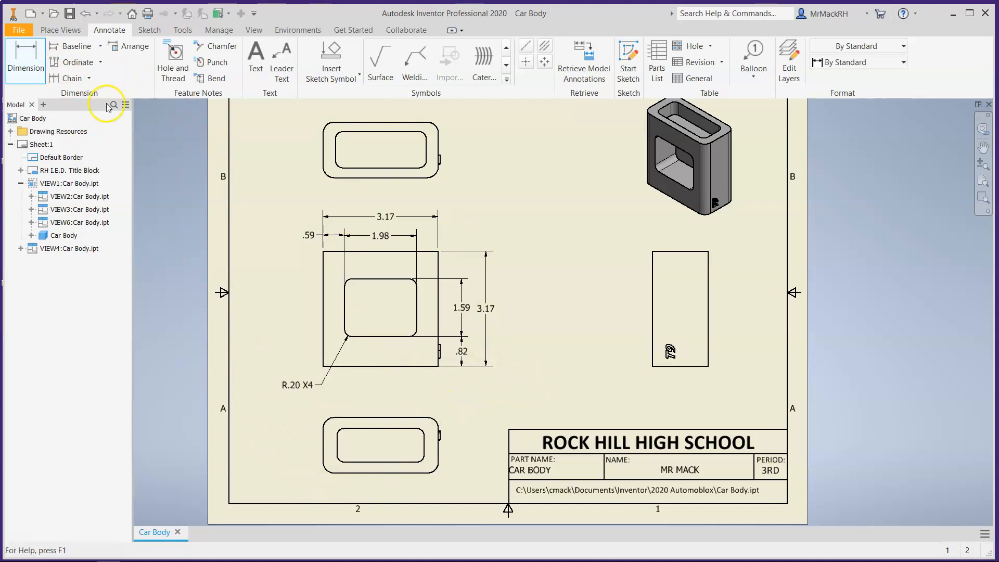
Dimension the overall depth of the bottom view between its long outer edges, placing the dimension to the right of the view.
{"action": "left_click", "coordinate": [30, 61]}
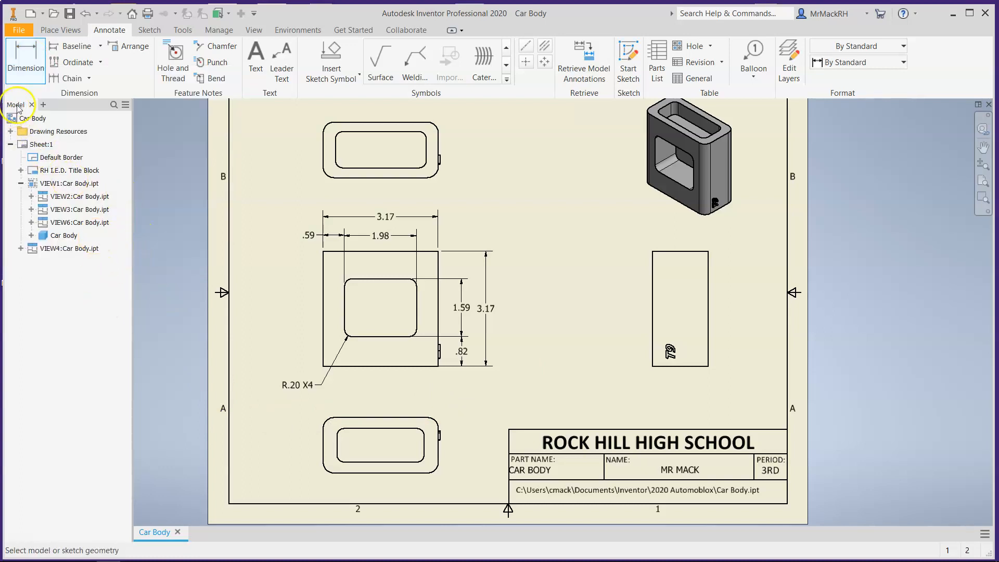
{"action": "scroll", "coordinate": [398, 501], "scroll_direction": "up", "scroll_amount": 2}
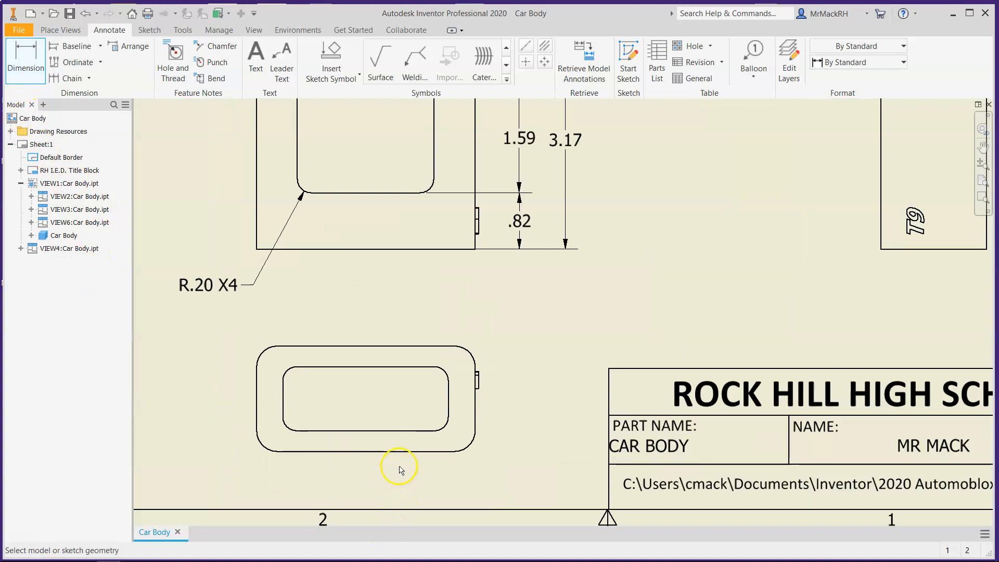
{"action": "left_click", "coordinate": [412, 452]}
{"action": "left_click", "coordinate": [411, 346]}
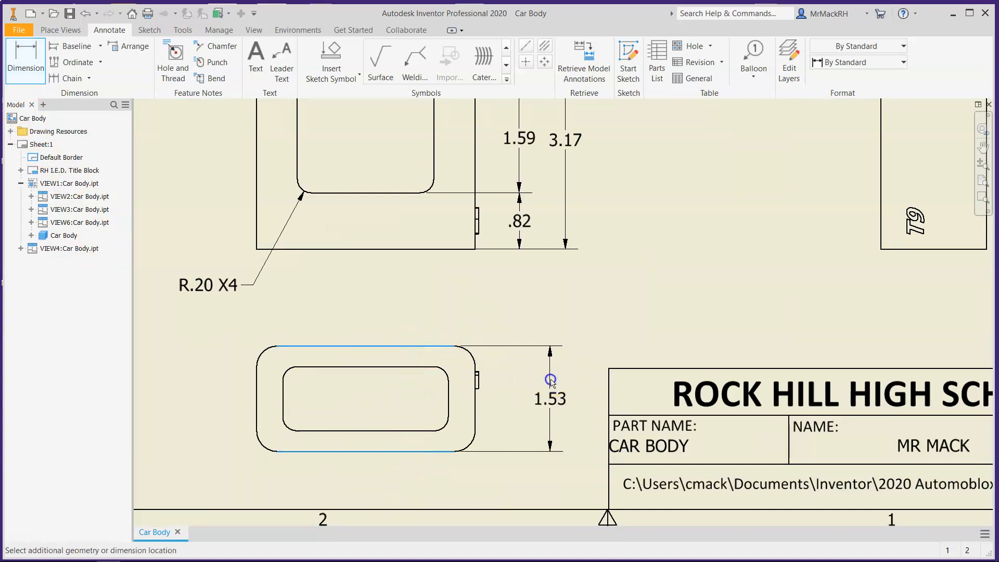
{"action": "left_click", "coordinate": [550, 380]}
{"action": "left_click", "coordinate": [449, 328]}
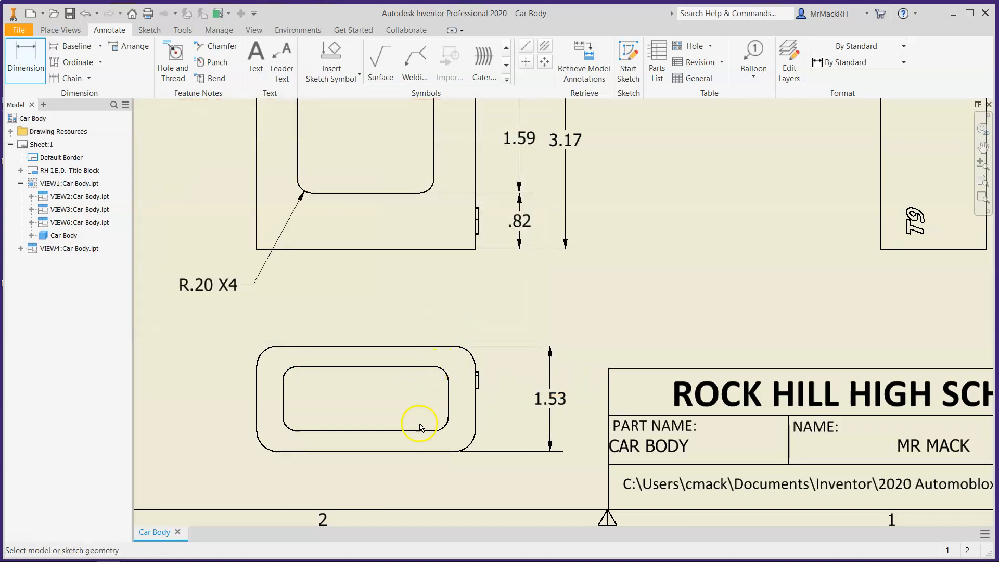
Dimension the offset from the bottom view's lower outer edge to its inner opening's lower edge, inside the overall depth dimension.
{"action": "left_click", "coordinate": [414, 451]}
{"action": "left_click", "coordinate": [417, 431]}
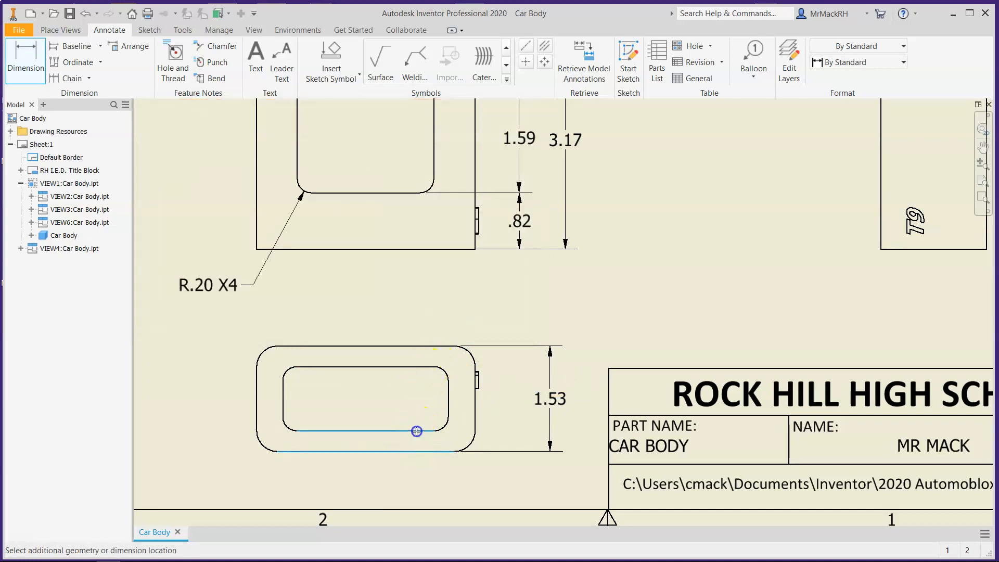
{"action": "left_click", "coordinate": [510, 429]}
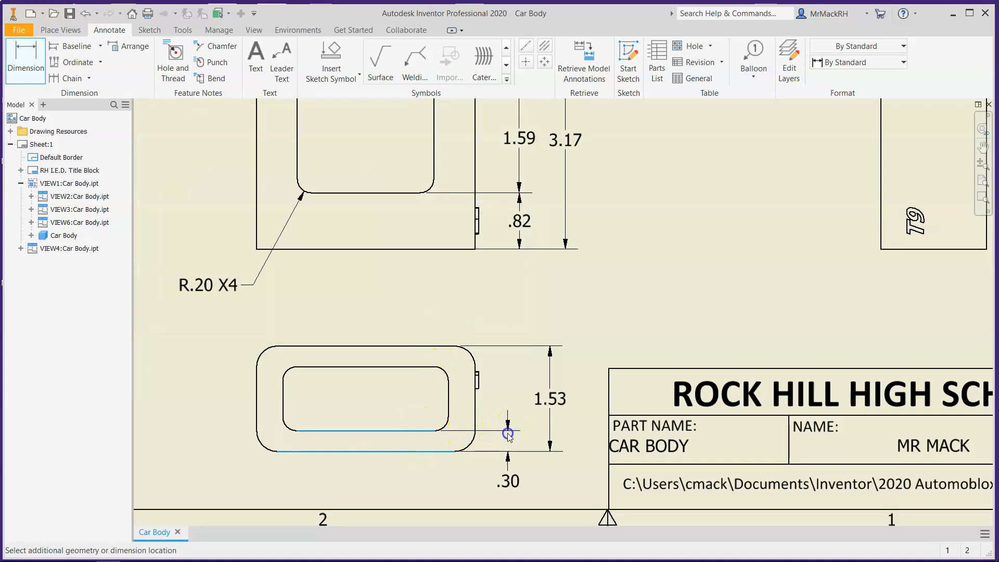
{"action": "left_click", "coordinate": [471, 321]}
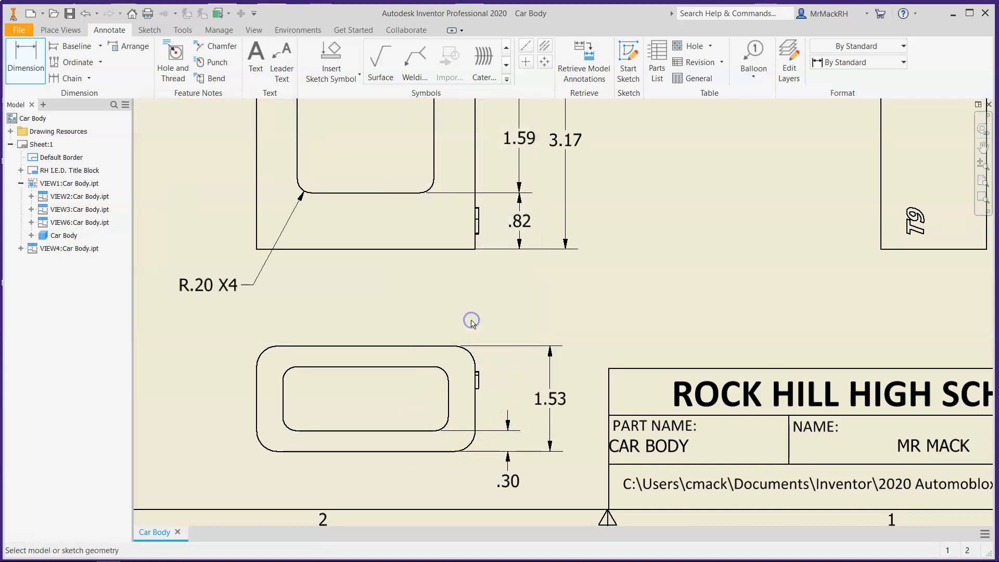
Dimension the depth of the bottom view's inner opening between its long edges, aligning it with the opening's offset dimension.
{"action": "left_click", "coordinate": [397, 430]}
{"action": "left_click", "coordinate": [416, 367]}
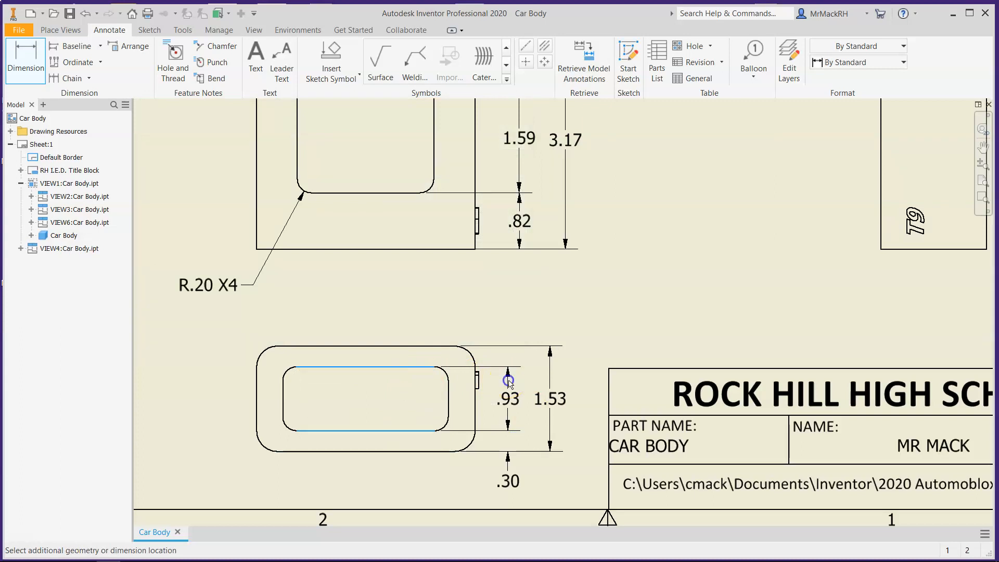
{"action": "left_click", "coordinate": [508, 381]}
{"action": "left_click", "coordinate": [457, 326]}
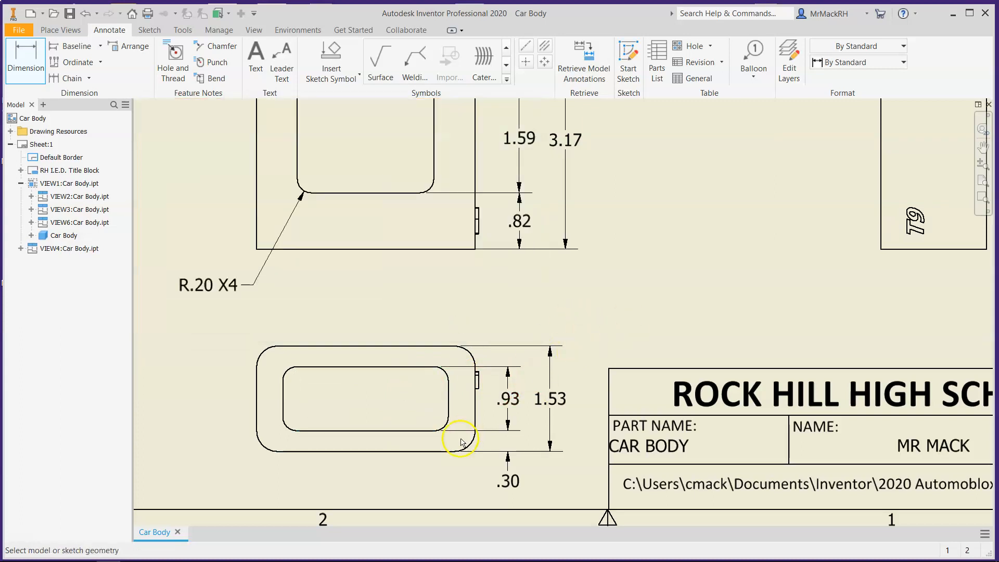
{"action": "scroll", "coordinate": [380, 477], "scroll_direction": "down", "scroll_amount": 3}
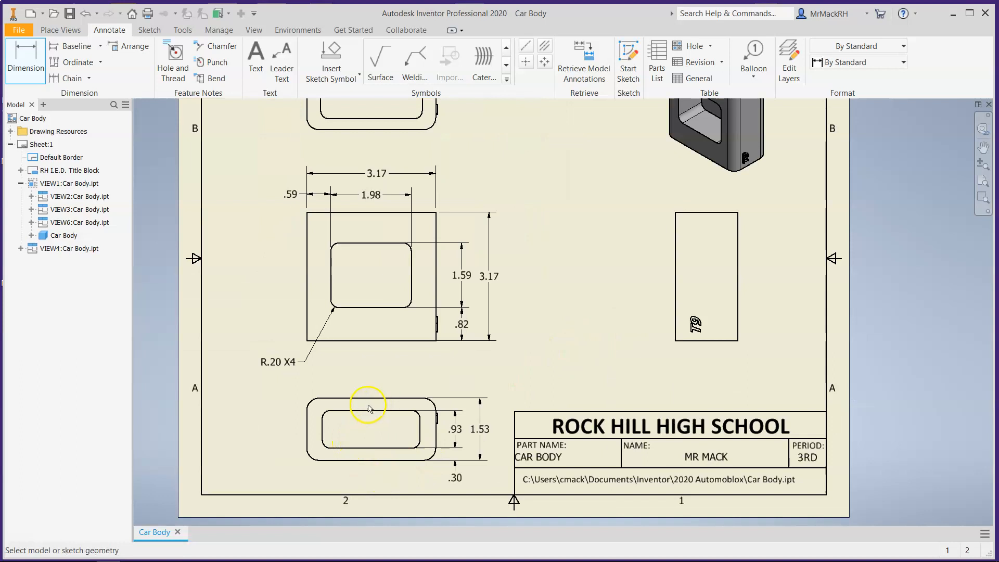
{"action": "left_click", "coordinate": [308, 435]}
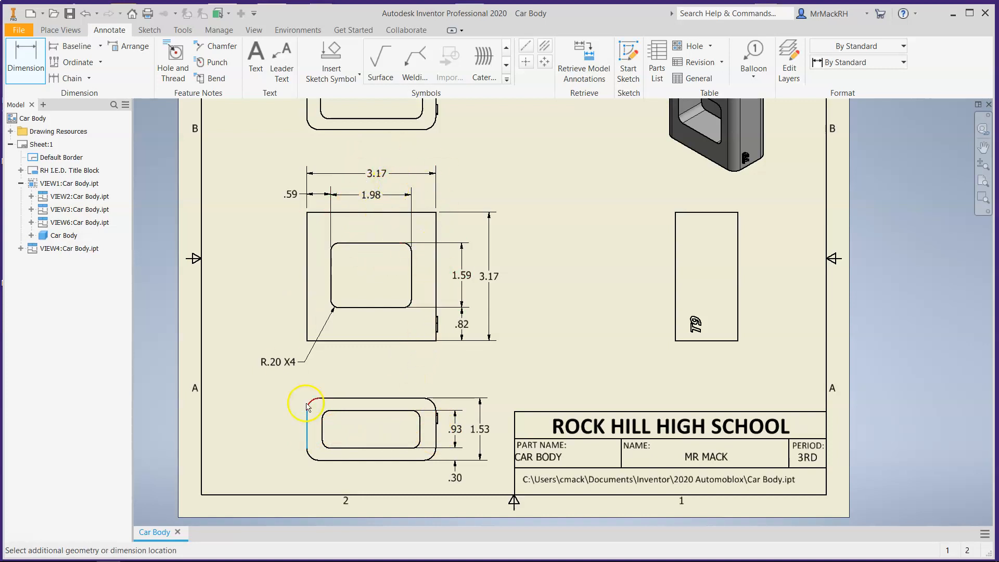
{"action": "key", "text": "Escape"}
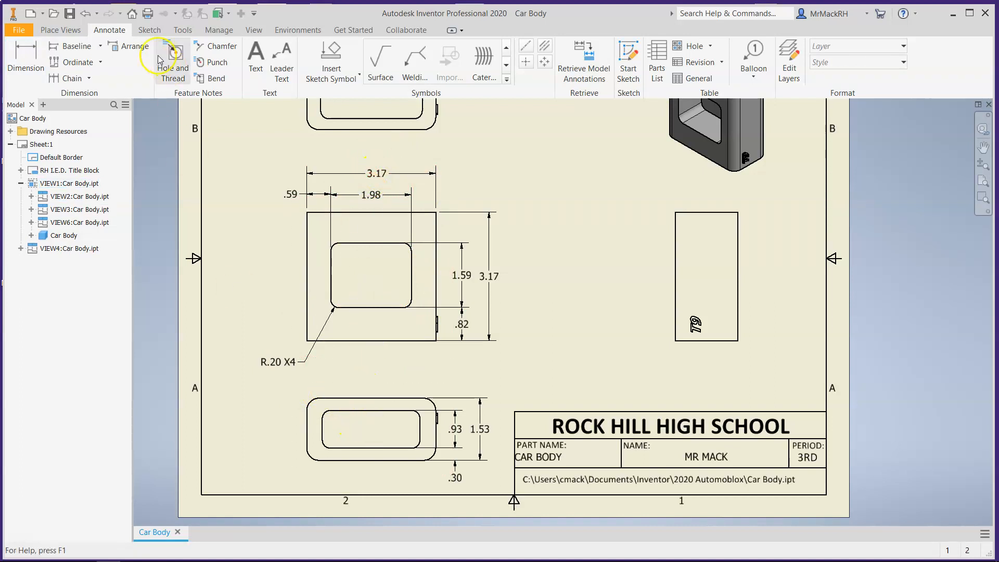
Dimension the offset from the bottom view's left outer edge to its inner opening above the view, moving the text outside the left extension line.
{"action": "left_click", "coordinate": [24, 59]}
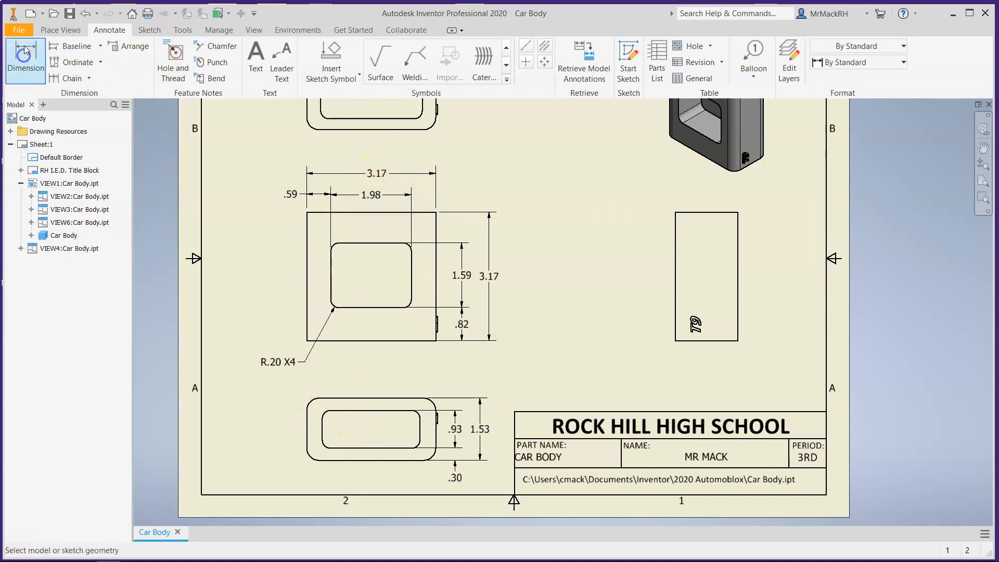
{"action": "left_click", "coordinate": [321, 425]}
{"action": "left_click", "coordinate": [307, 424]}
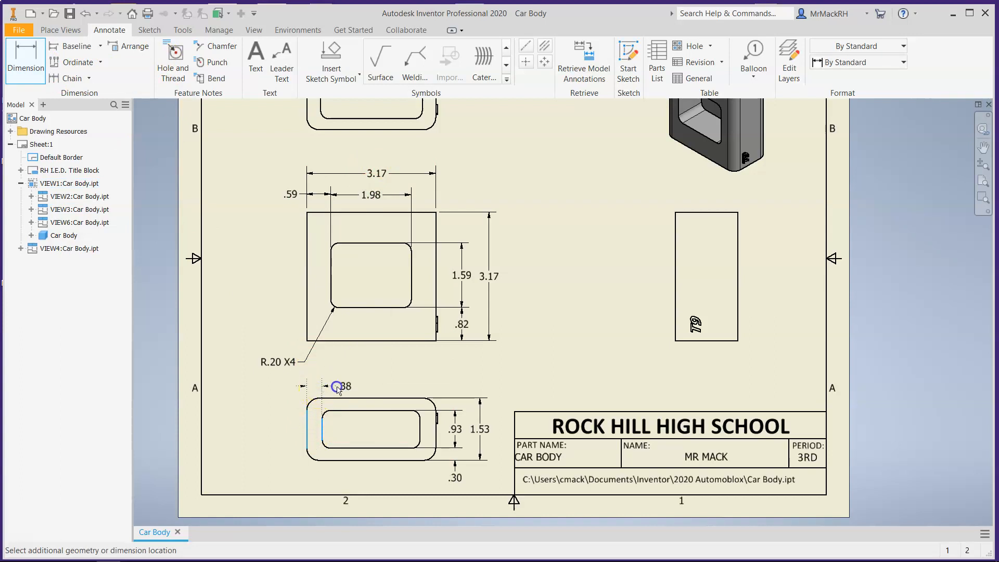
{"action": "left_click", "coordinate": [337, 385]}
{"action": "key", "text": "Escape"}
{"action": "left_click_drag", "start_coordinate": [345, 386], "coordinate": [302, 386]}
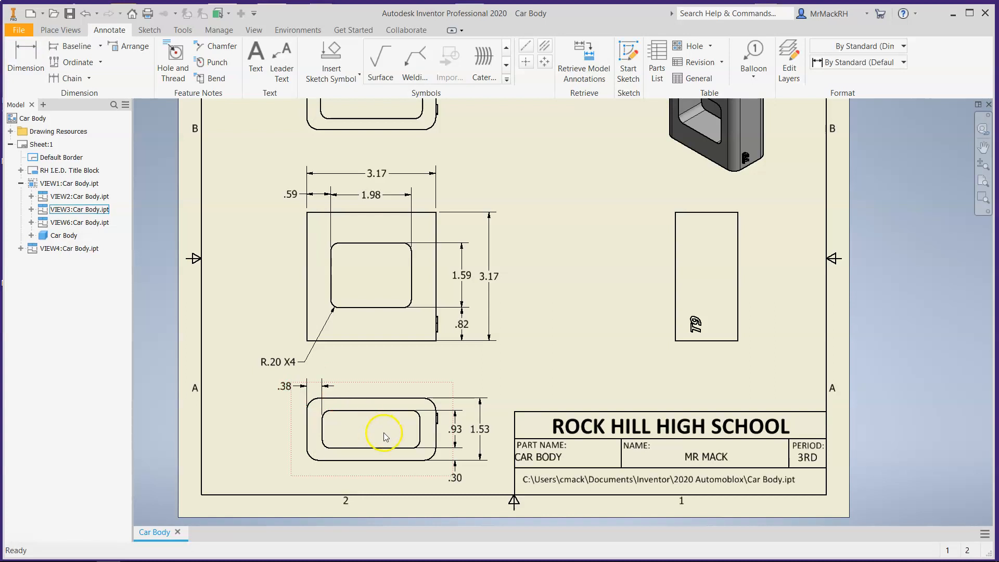
Dimension the width of the bottom view's inner opening between its short edges, aligning it with the opening's horizontal offset dimension.
{"action": "left_click", "coordinate": [36, 60]}
{"action": "left_click", "coordinate": [323, 436]}
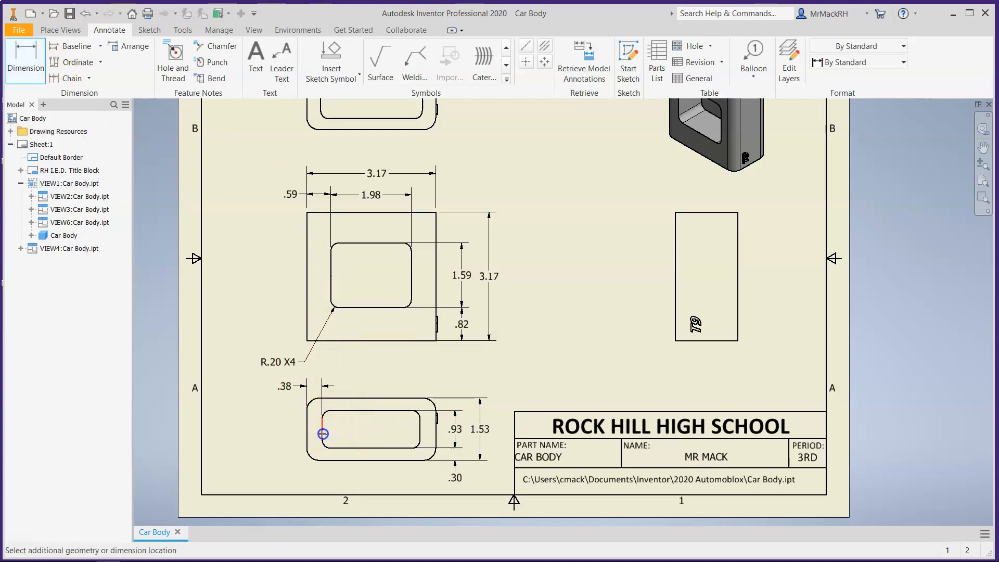
{"action": "left_click", "coordinate": [419, 433]}
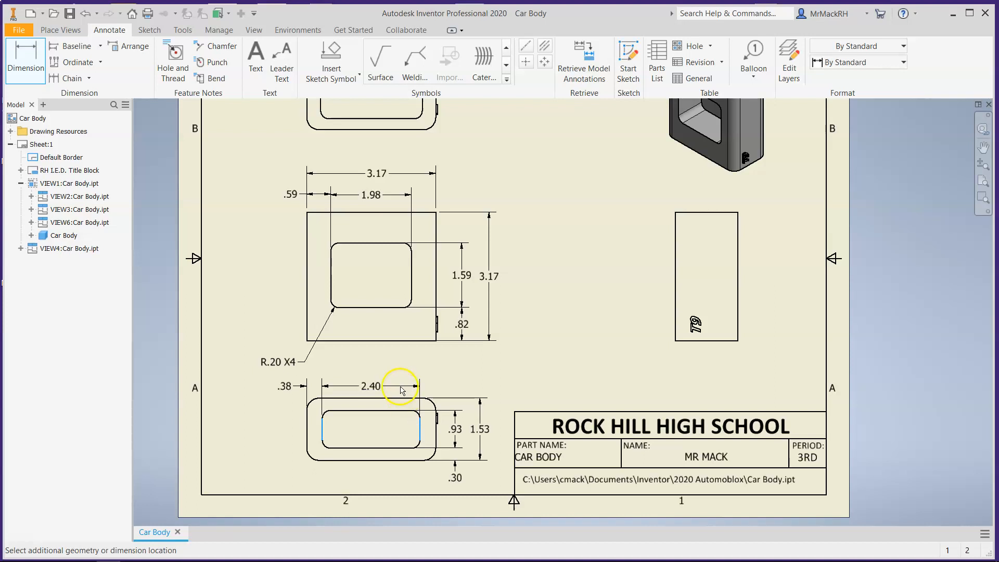
{"action": "left_click", "coordinate": [523, 394]}
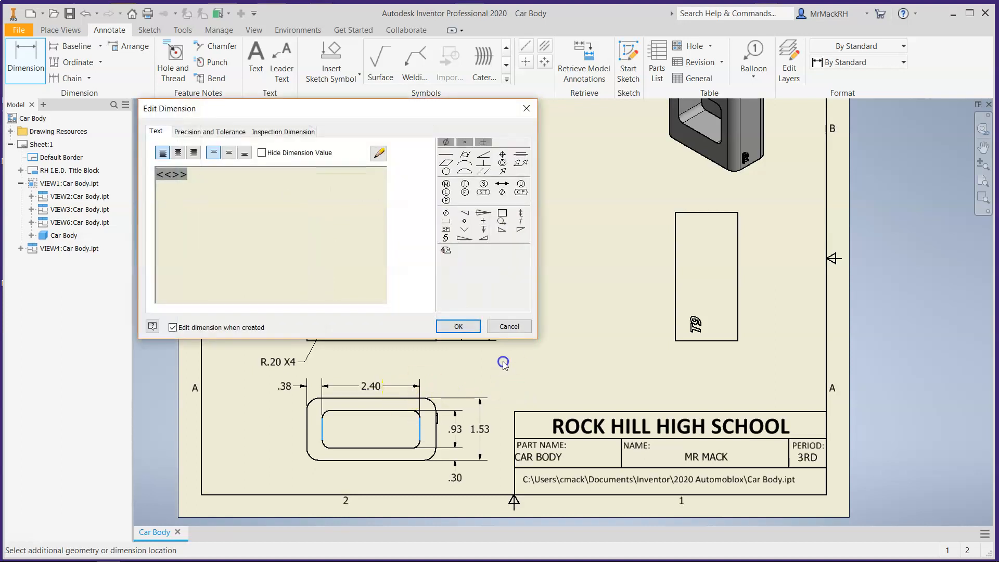
{"action": "left_click", "coordinate": [470, 327]}
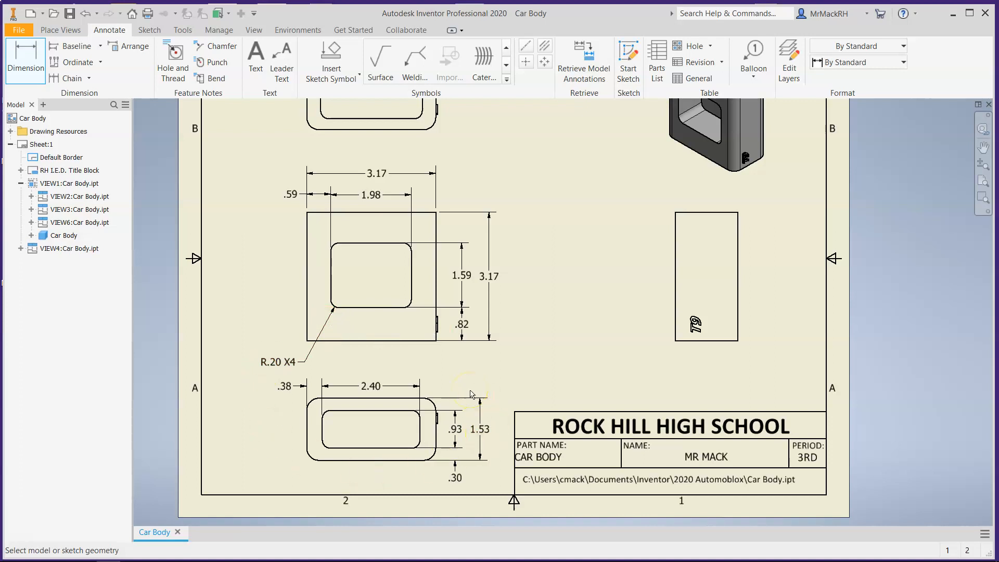
Examine the top view against the already dimensioned views to find which of its features still need dimensions.
{"action": "scroll", "coordinate": [471, 394], "scroll_direction": "up", "scroll_amount": 3}
{"action": "scroll", "coordinate": [372, 148], "scroll_direction": "down", "scroll_amount": 2}
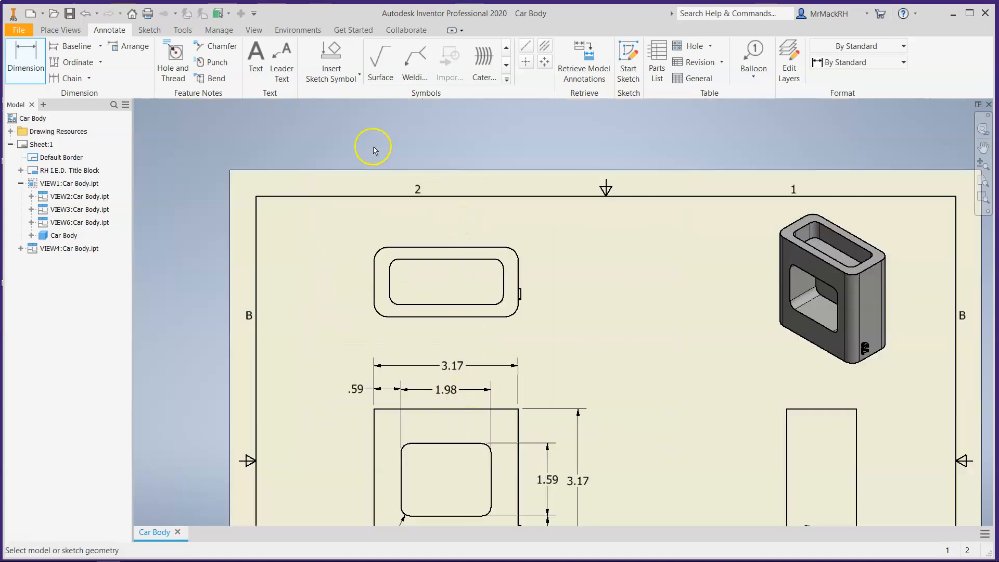
{"action": "scroll", "coordinate": [483, 323], "scroll_direction": "down", "scroll_amount": 2}
{"action": "scroll", "coordinate": [614, 357], "scroll_direction": "up", "scroll_amount": 3}
{"action": "scroll", "coordinate": [734, 461], "scroll_direction": "down", "scroll_amount": 3}
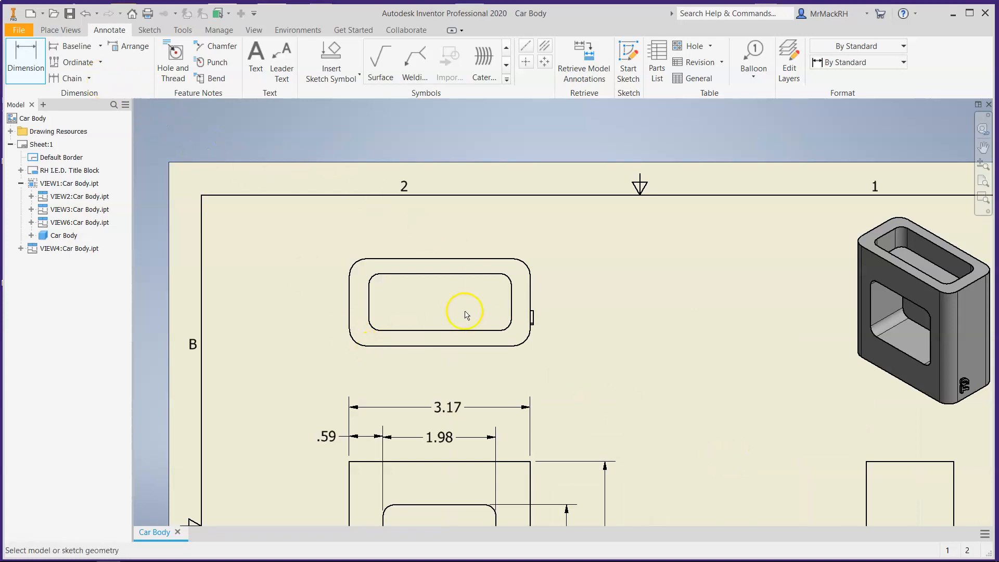
{"action": "scroll", "coordinate": [598, 387], "scroll_direction": "up", "scroll_amount": 5}
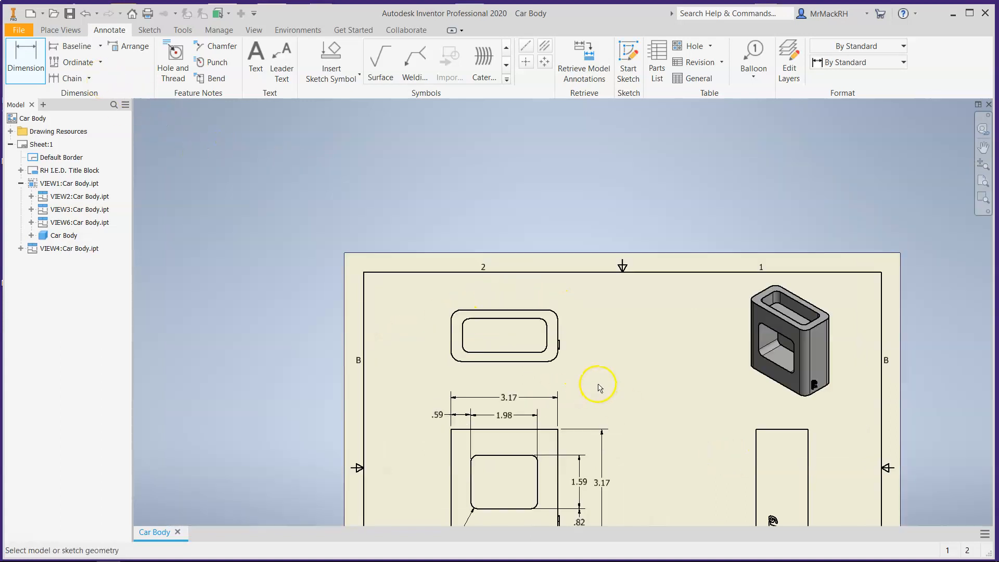
{"action": "scroll", "coordinate": [616, 488], "scroll_direction": "down", "scroll_amount": 5}
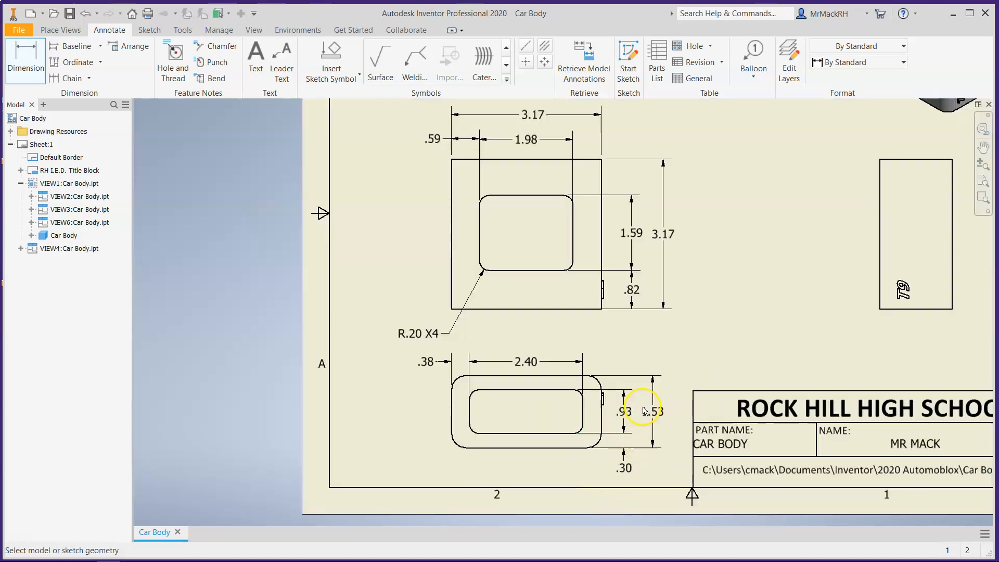
{"action": "scroll", "coordinate": [370, 416], "scroll_direction": "up", "scroll_amount": 2}
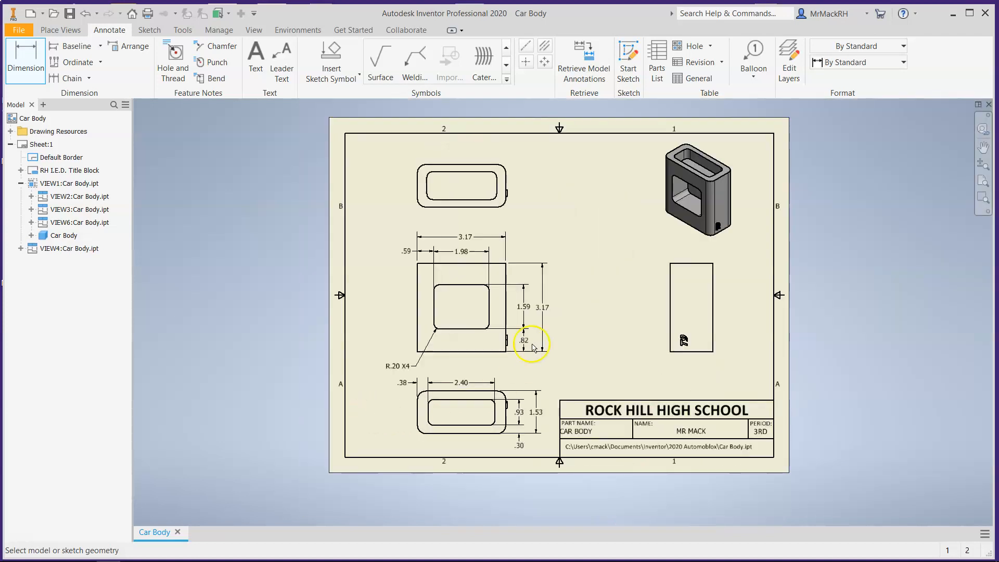
{"action": "scroll", "coordinate": [544, 237], "scroll_direction": "down", "scroll_amount": 4}
{"action": "scroll", "coordinate": [504, 224], "scroll_direction": "up", "scroll_amount": 3}
{"action": "scroll", "coordinate": [395, 111], "scroll_direction": "down", "scroll_amount": 2}
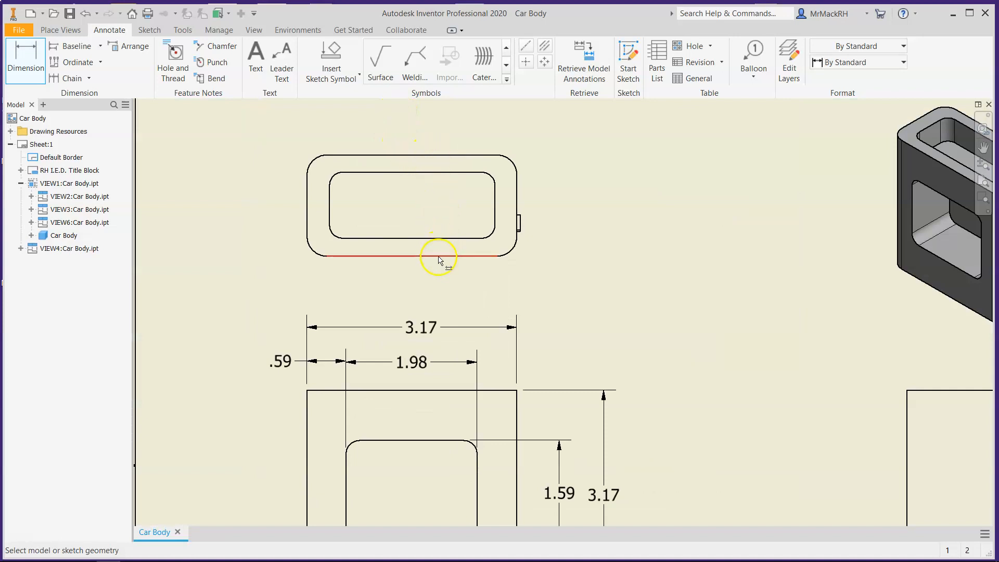
Dimension the offset from the top view's left outer edge to its inner opening's left edge, placing the dimension below the view.
{"action": "left_click", "coordinate": [36, 60]}
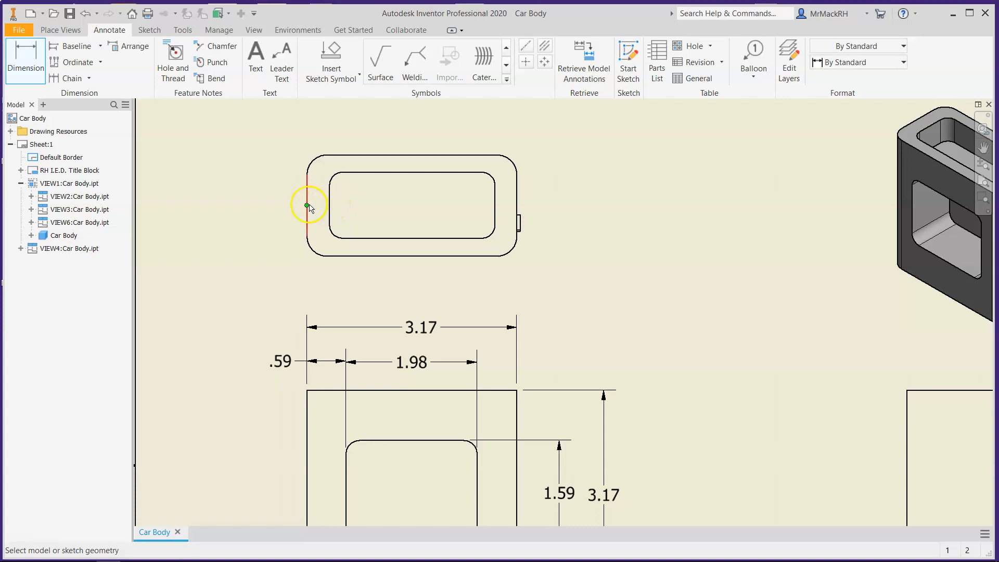
{"action": "left_click", "coordinate": [307, 205]}
{"action": "left_click", "coordinate": [329, 207]}
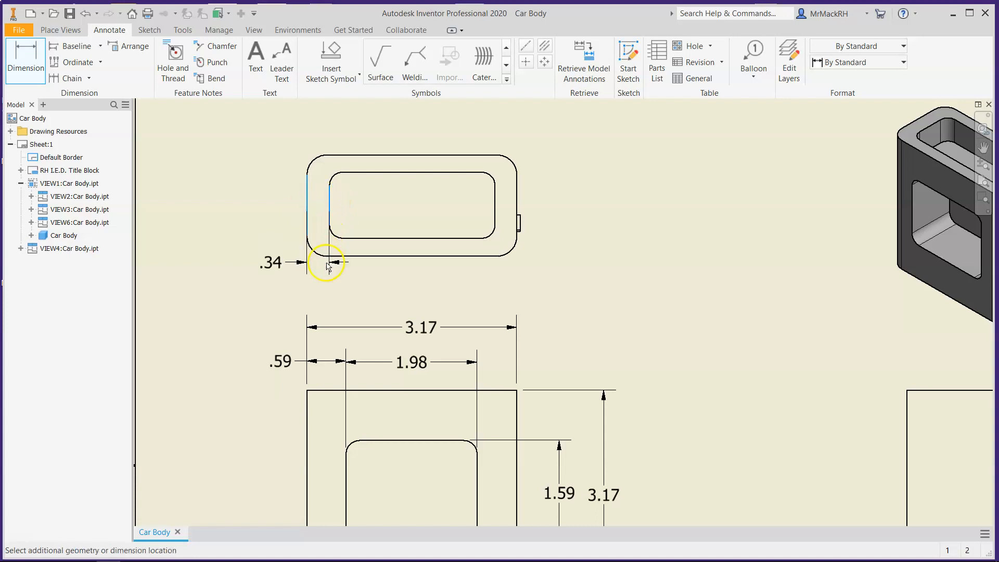
{"action": "left_click", "coordinate": [327, 278]}
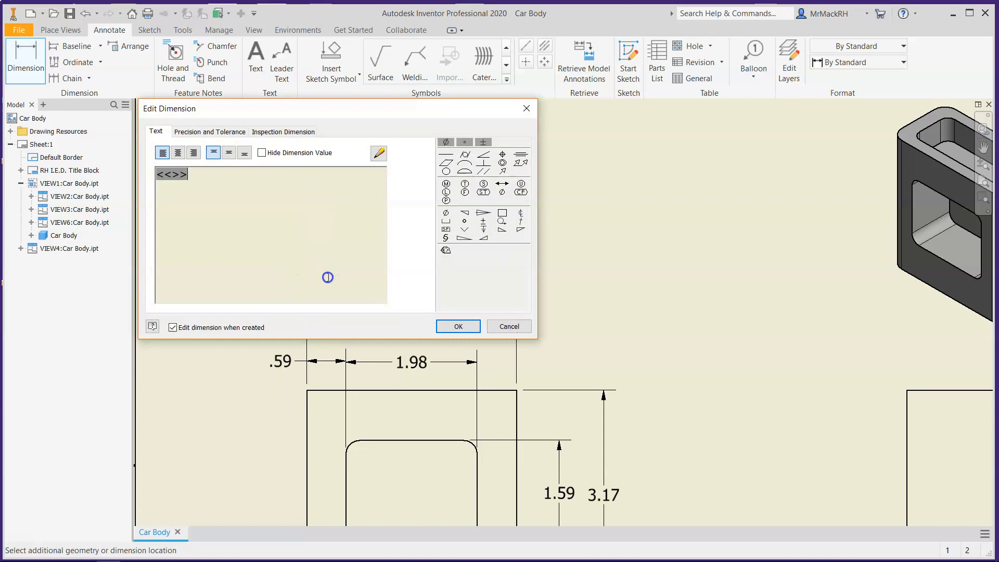
{"action": "left_click", "coordinate": [461, 327]}
Dimension the width of the top view's inner opening between its short edges, in line with its horizontal offset dimension.
{"action": "left_click", "coordinate": [330, 200]}
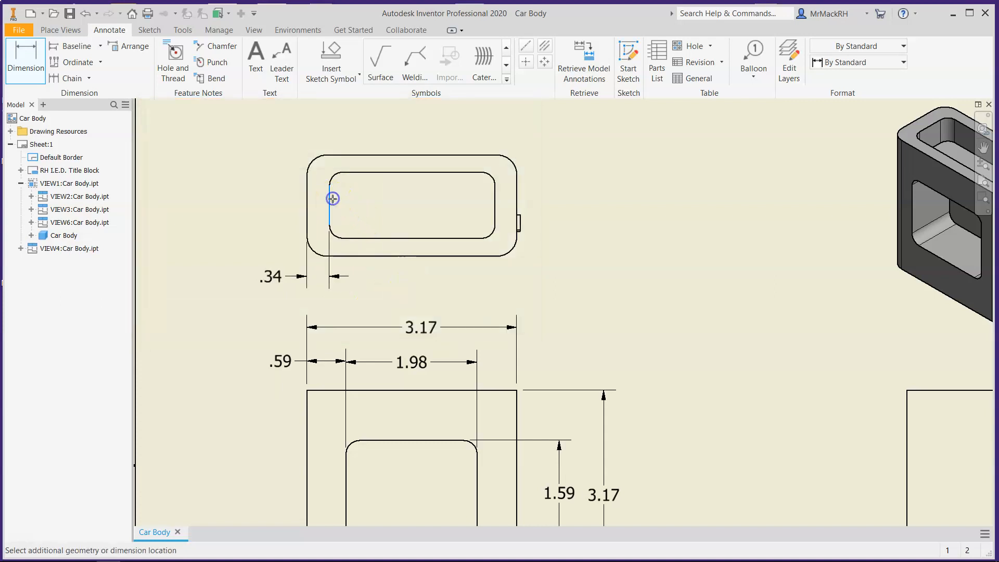
{"action": "left_click", "coordinate": [496, 203]}
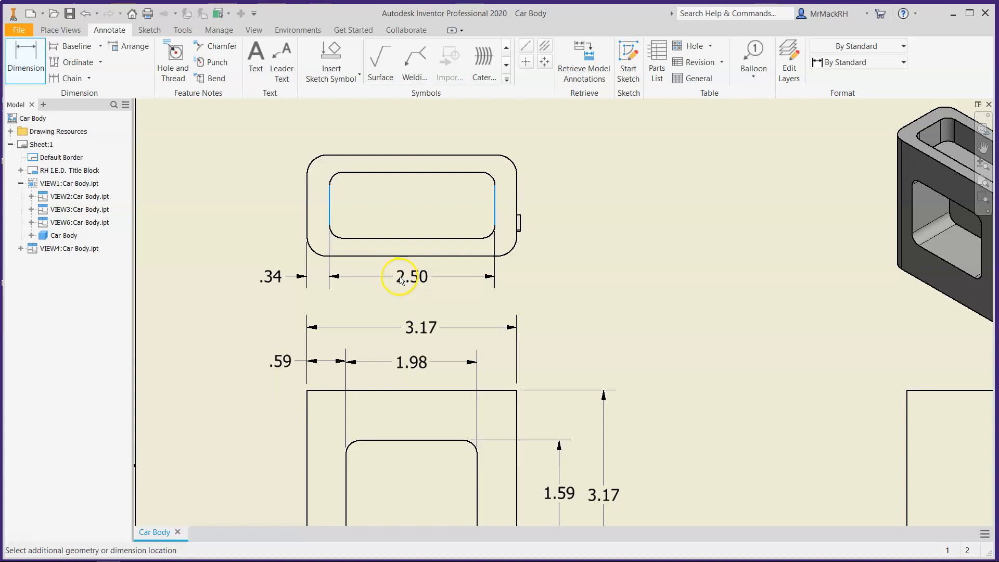
{"action": "left_click", "coordinate": [400, 276]}
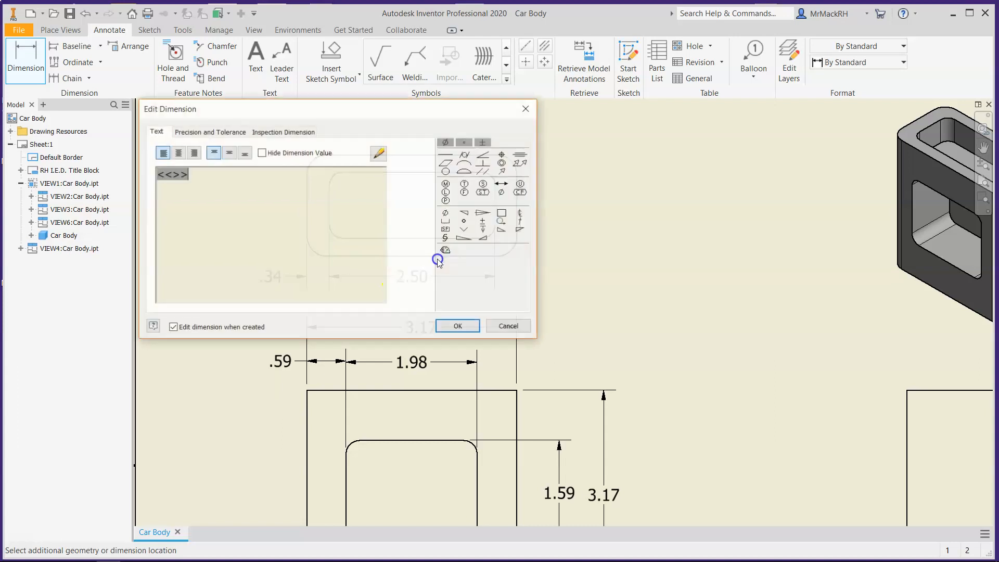
{"action": "left_click", "coordinate": [454, 323]}
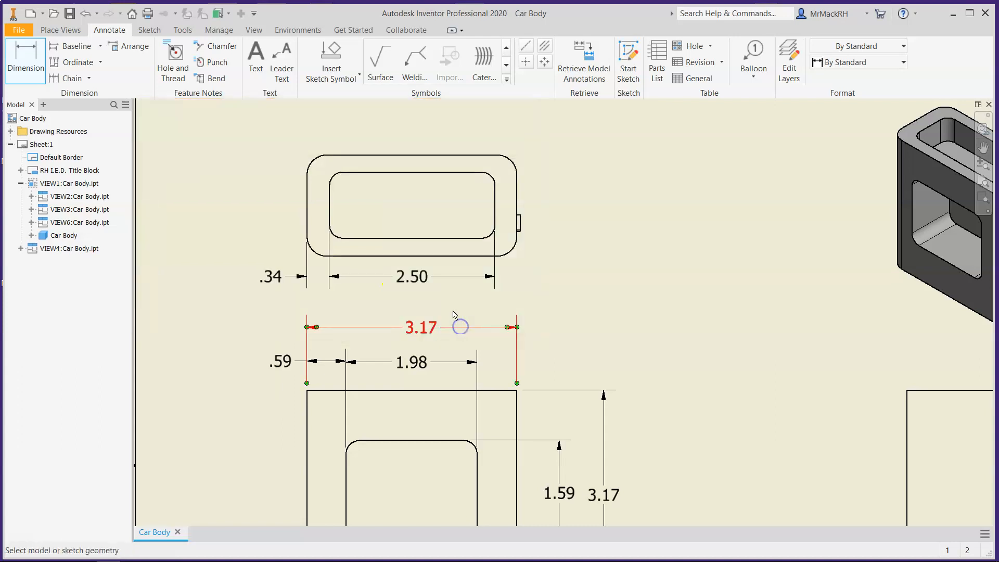
Dimension the offset from the top view's upper outer edge to its inner opening at the view's right, moving the text above the arrows.
{"action": "left_click", "coordinate": [474, 172]}
{"action": "left_click", "coordinate": [476, 155]}
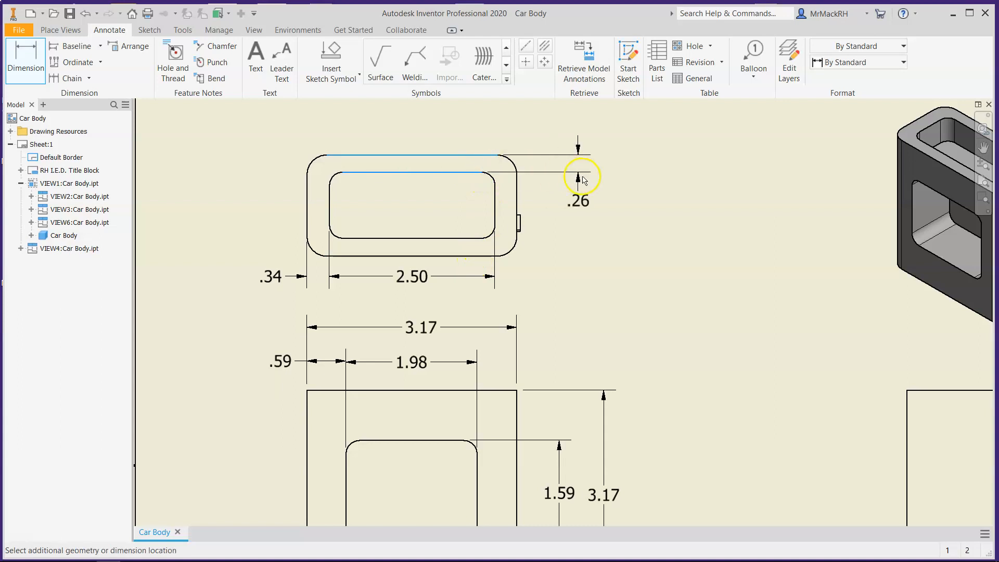
{"action": "left_click", "coordinate": [566, 178]}
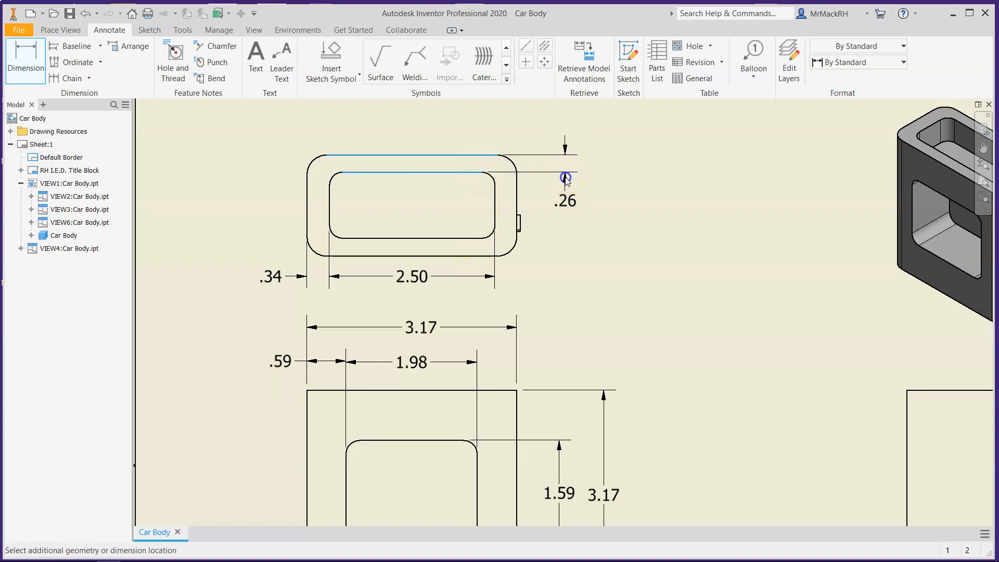
{"action": "key", "text": "Escape"}
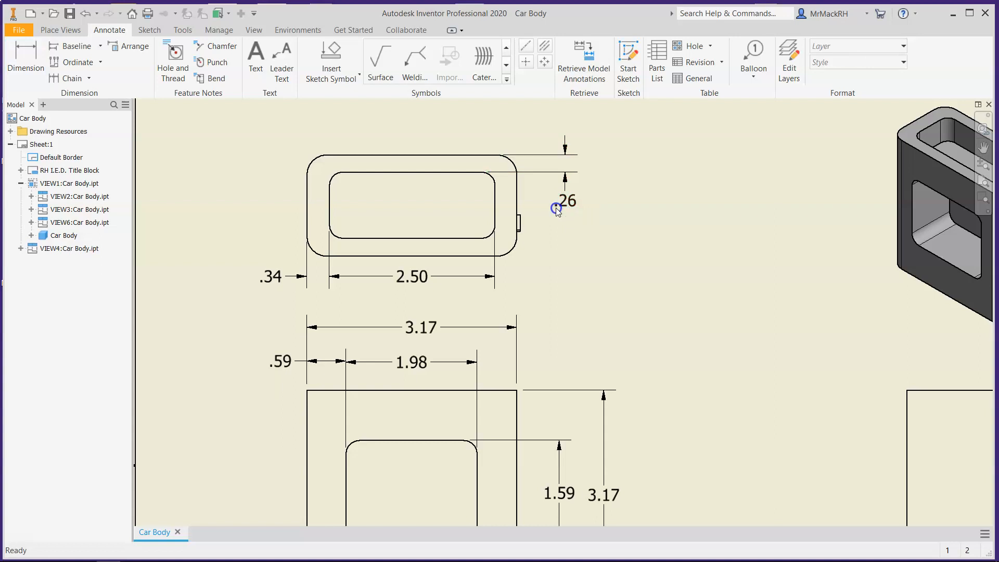
{"action": "left_click_drag", "start_coordinate": [561, 209], "coordinate": [567, 137]}
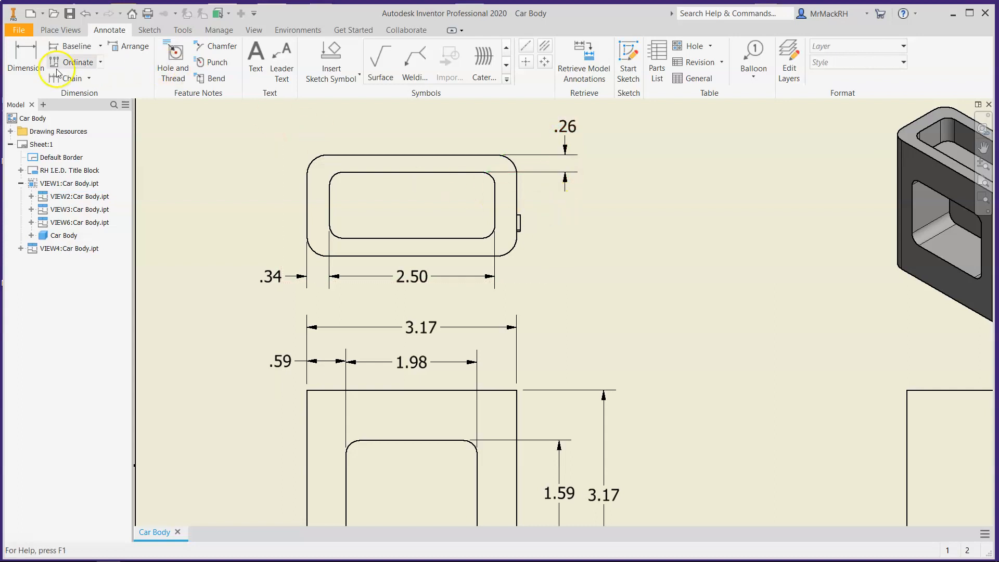
Dimension the depth of the top view's inner opening between its long edges, aligning it with the vertical offset dimension.
{"action": "left_click", "coordinate": [26, 59]}
{"action": "left_click", "coordinate": [516, 220]}
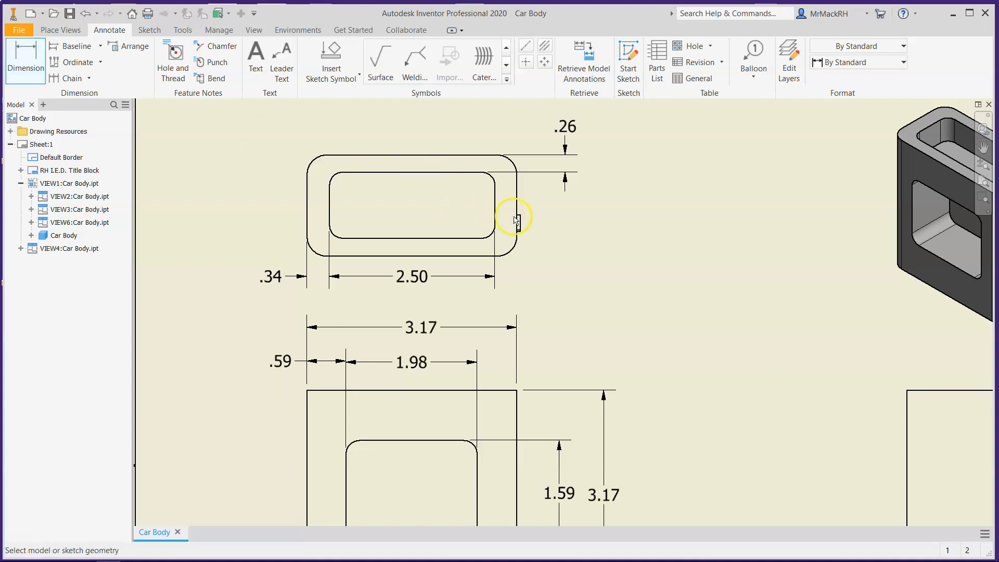
{"action": "left_click", "coordinate": [457, 174]}
{"action": "left_click", "coordinate": [461, 239]}
{"action": "left_click", "coordinate": [560, 224]}
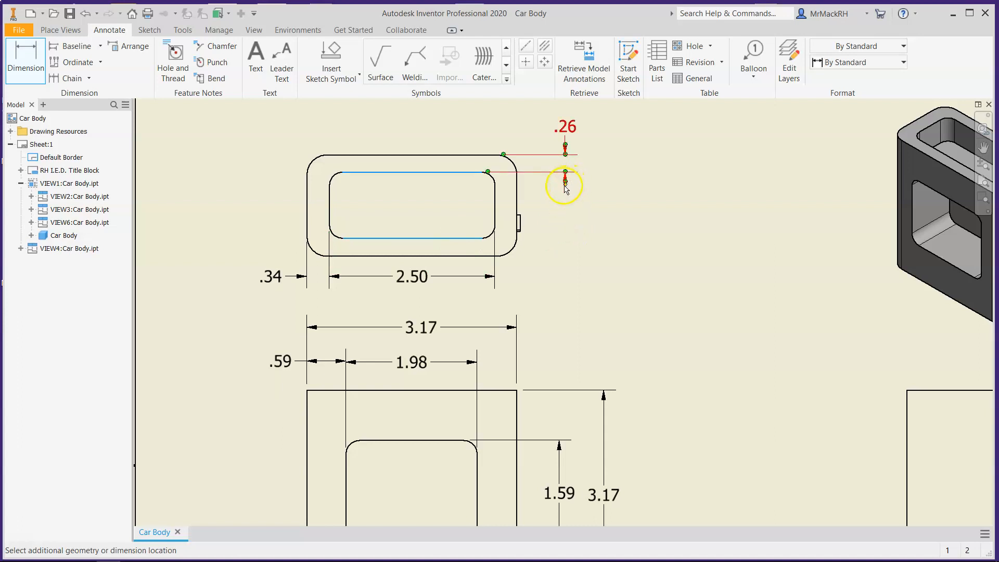
{"action": "left_click", "coordinate": [565, 214]}
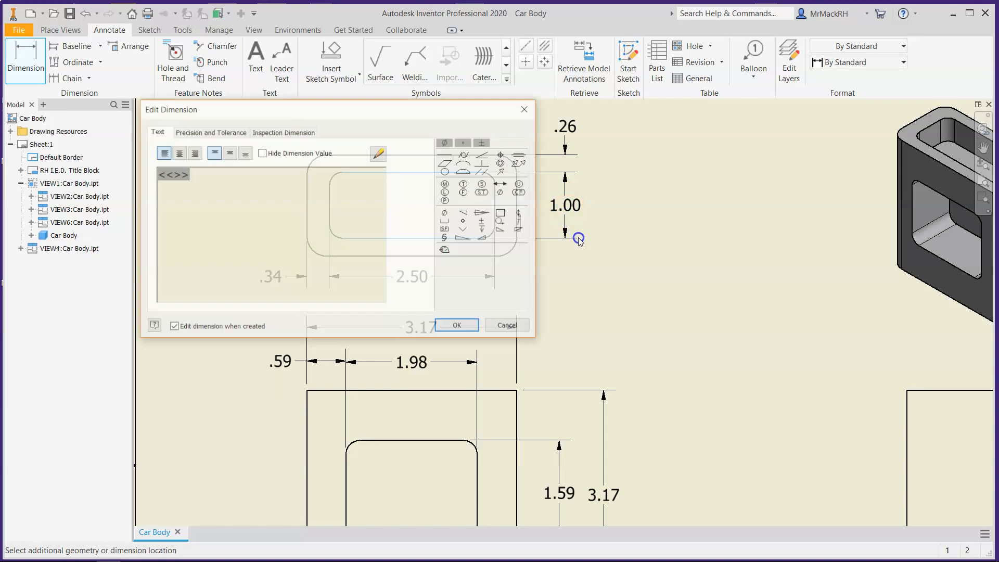
{"action": "left_click", "coordinate": [463, 330]}
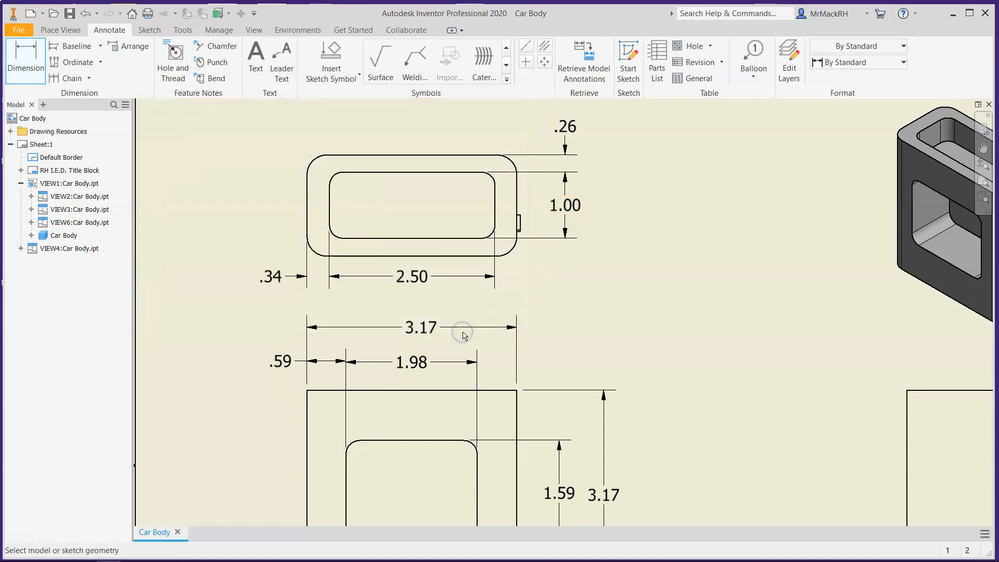
Review the whole sheet, checking the top, front, bottom and side views for missing dimensions.
{"action": "scroll", "coordinate": [594, 300], "scroll_direction": "up", "scroll_amount": 3}
{"action": "scroll", "coordinate": [558, 381], "scroll_direction": "up", "scroll_amount": 3}
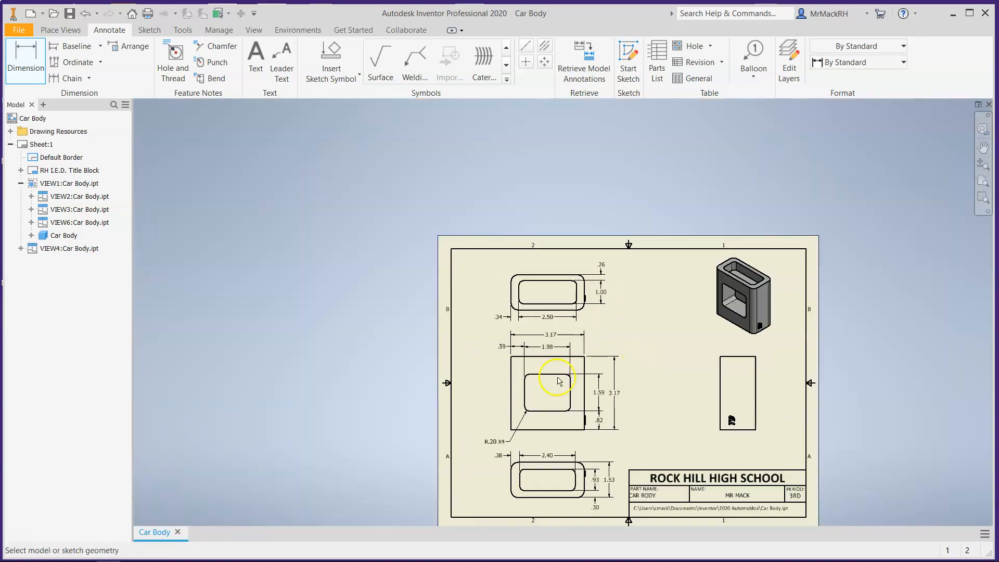
{"action": "scroll", "coordinate": [263, 269], "scroll_direction": "up", "scroll_amount": 2}
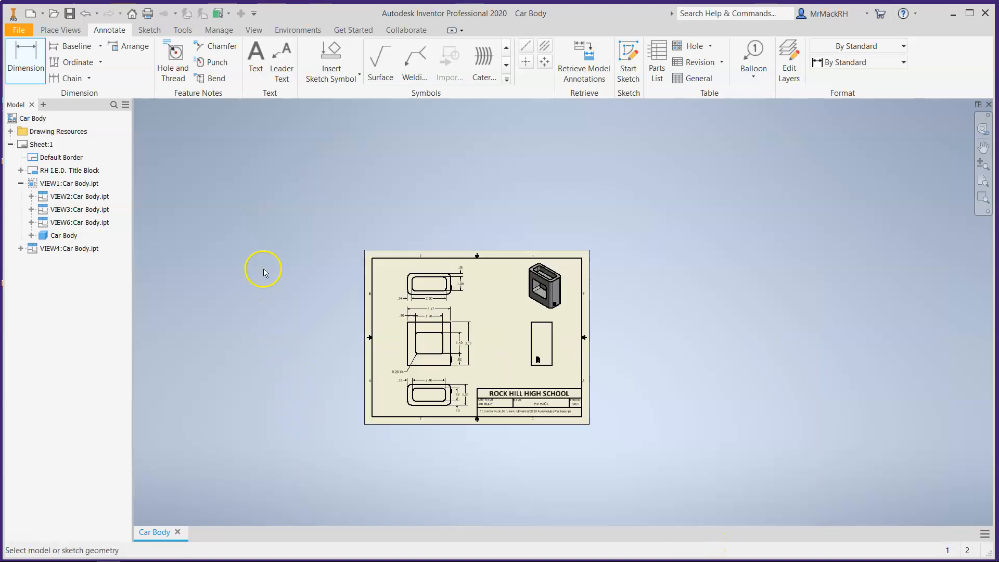
{"action": "scroll", "coordinate": [465, 417], "scroll_direction": "down", "scroll_amount": 3}
{"action": "scroll", "coordinate": [469, 418], "scroll_direction": "down", "scroll_amount": 3}
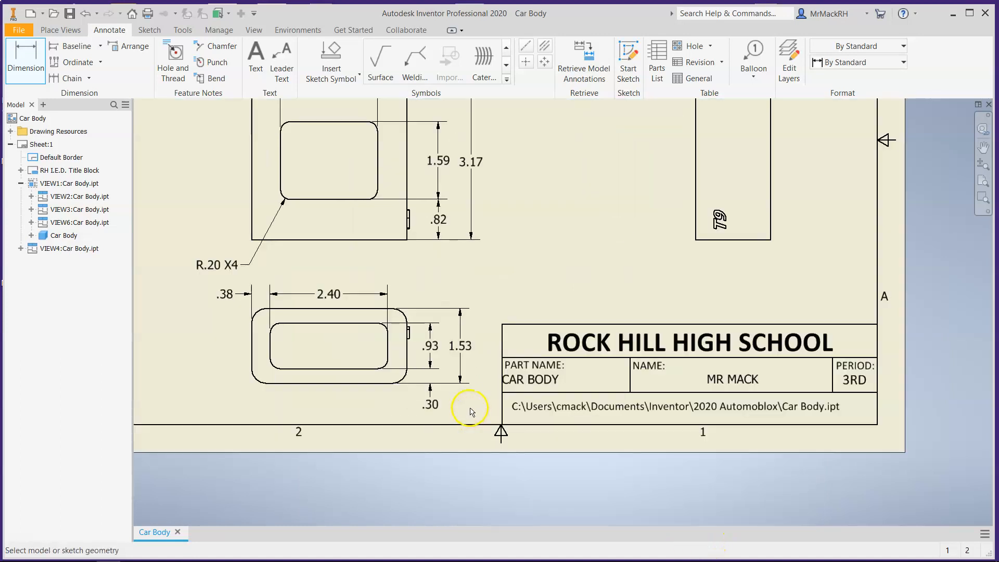
{"action": "scroll", "coordinate": [471, 409], "scroll_direction": "up", "scroll_amount": 2}
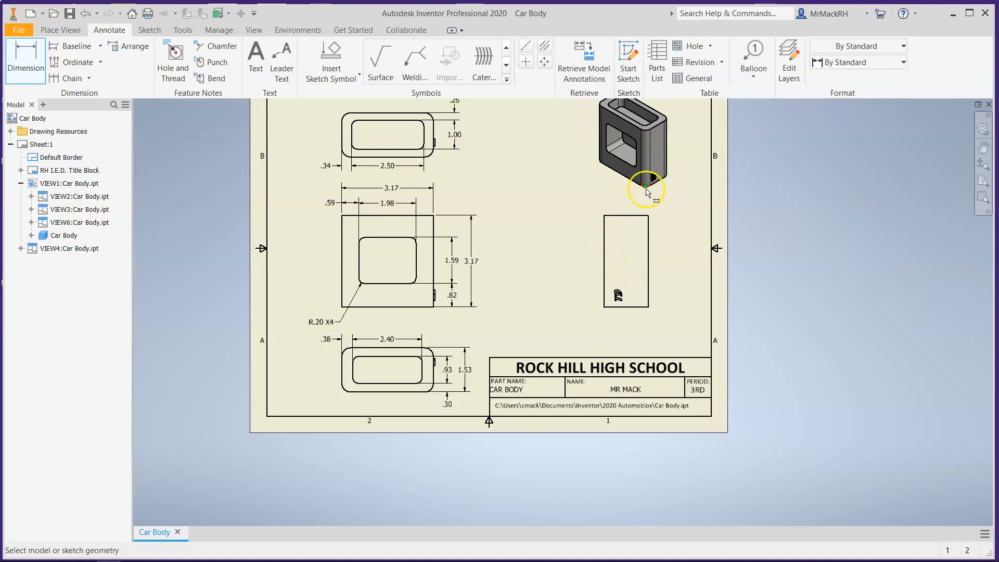
{"action": "left_click", "coordinate": [648, 303]}
{"action": "left_click", "coordinate": [604, 307]}
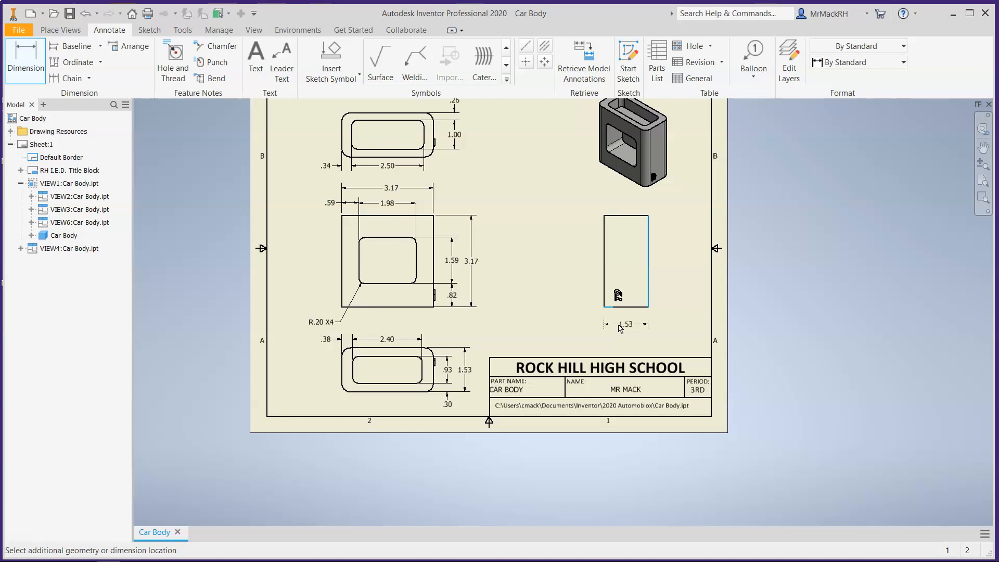
{"action": "right_click", "coordinate": [592, 320]}
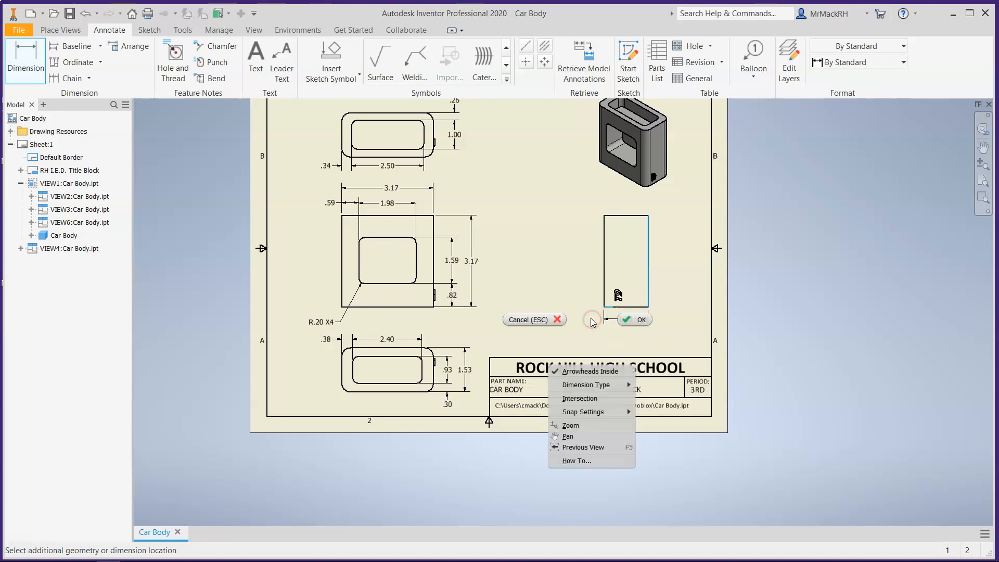
{"action": "left_click", "coordinate": [555, 319]}
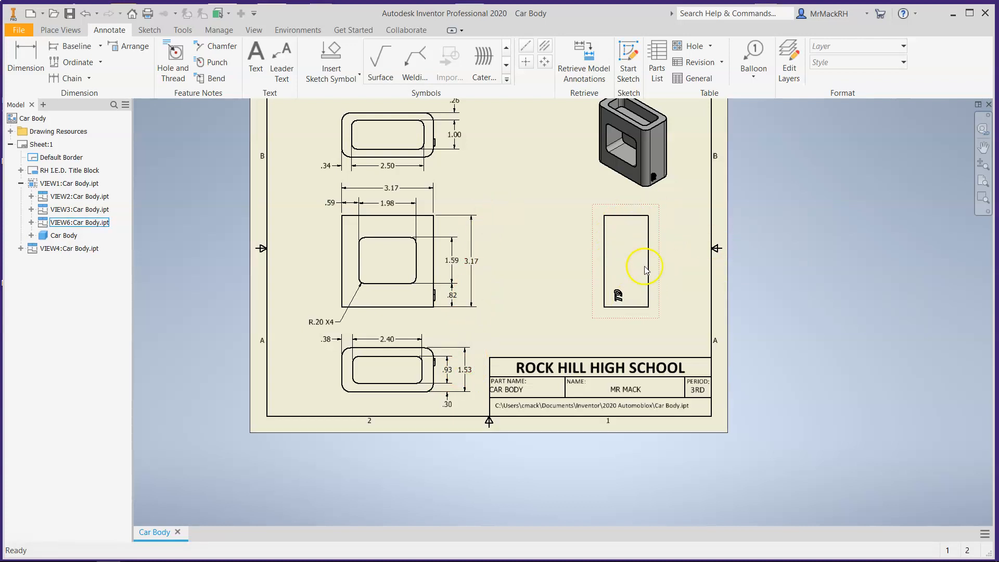
Dimension the vertical length of the T9 lettering in the side view, placing the dimension outside the view's right edge.
{"action": "left_click", "coordinate": [622, 300]}
{"action": "scroll", "coordinate": [632, 312], "scroll_direction": "down", "scroll_amount": 3}
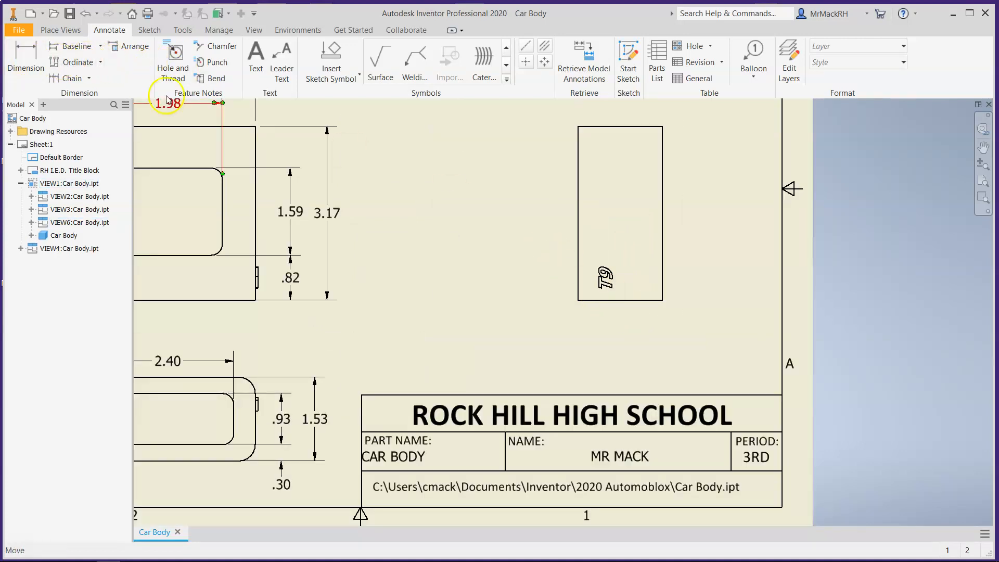
{"action": "left_click", "coordinate": [44, 57]}
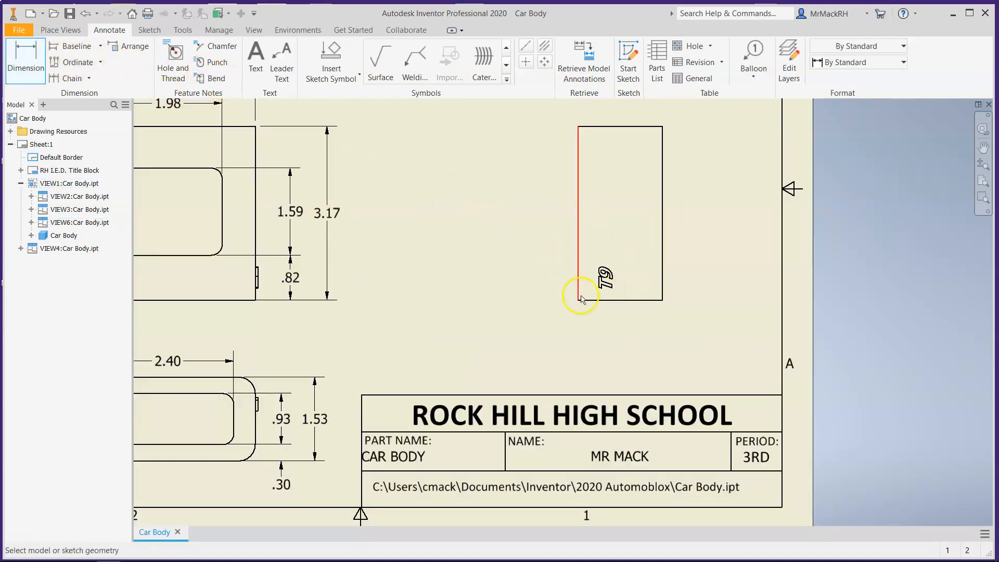
{"action": "scroll", "coordinate": [614, 304], "scroll_direction": "down", "scroll_amount": 2}
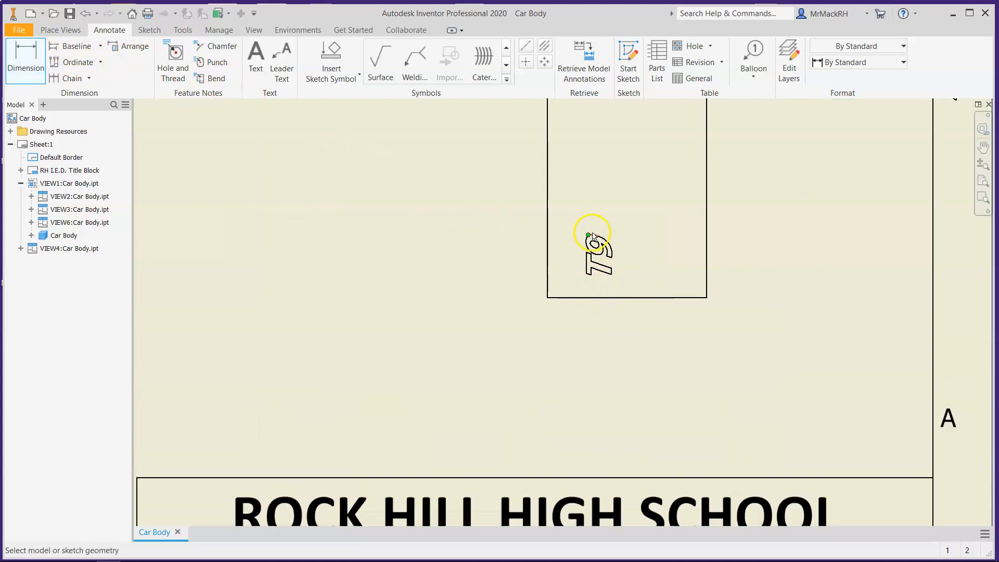
{"action": "left_click", "coordinate": [592, 236]}
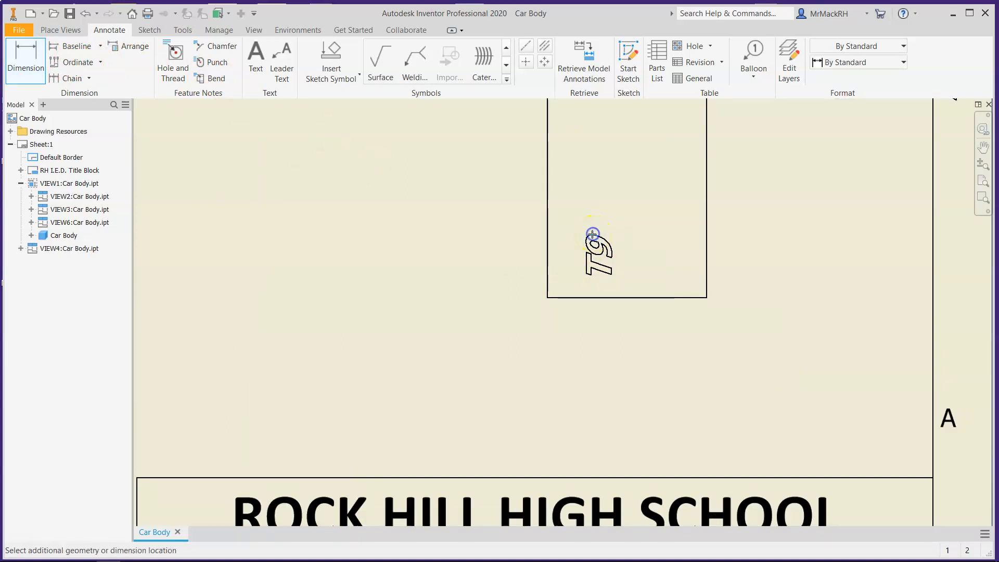
{"action": "left_click", "coordinate": [593, 277]}
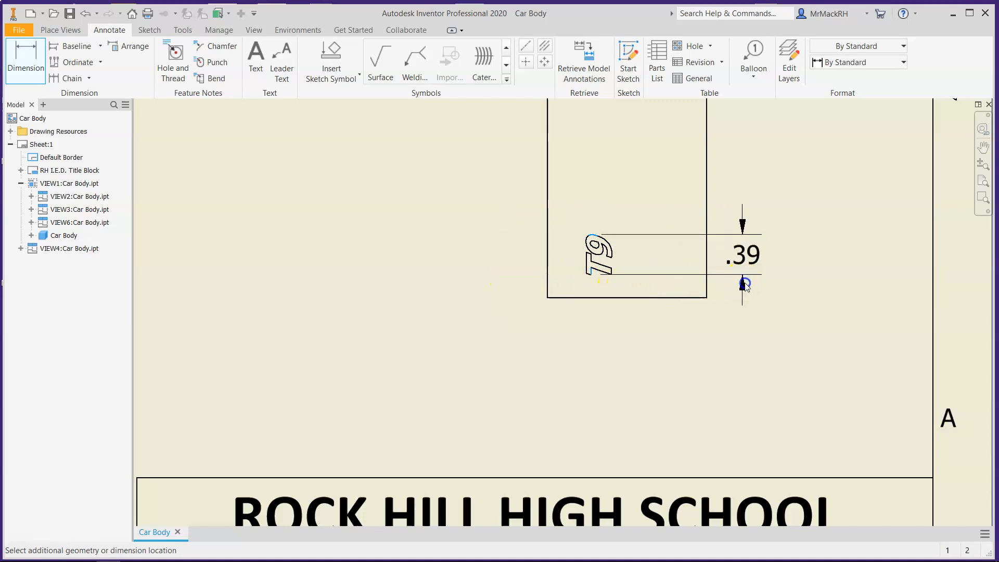
{"action": "left_click", "coordinate": [744, 286]}
{"action": "left_click", "coordinate": [453, 327]}
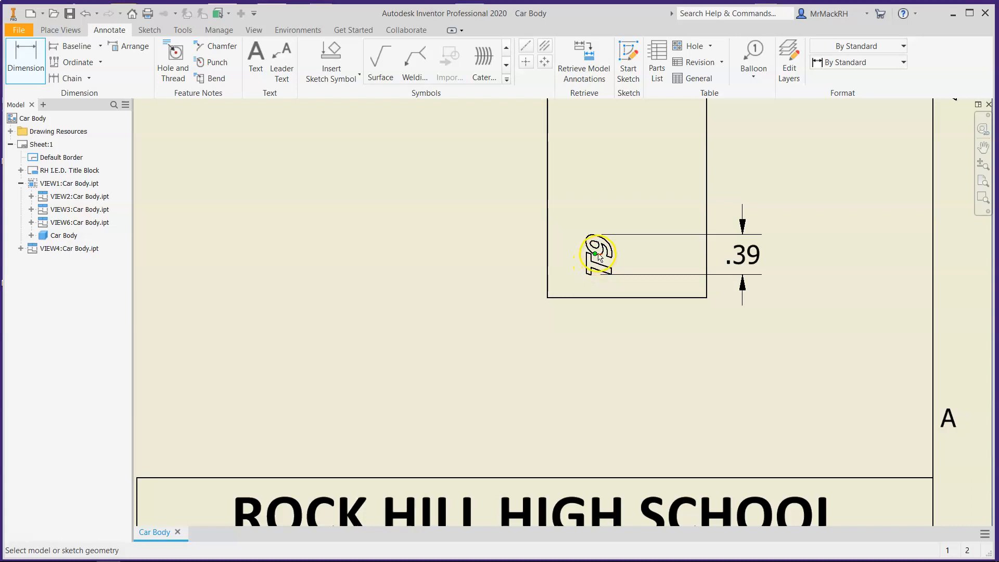
Dimension the horizontal offset from the side view's left edge to the middle of the T9 lettering, placing it below the view.
{"action": "left_click", "coordinate": [597, 254]}
{"action": "left_click", "coordinate": [549, 259]}
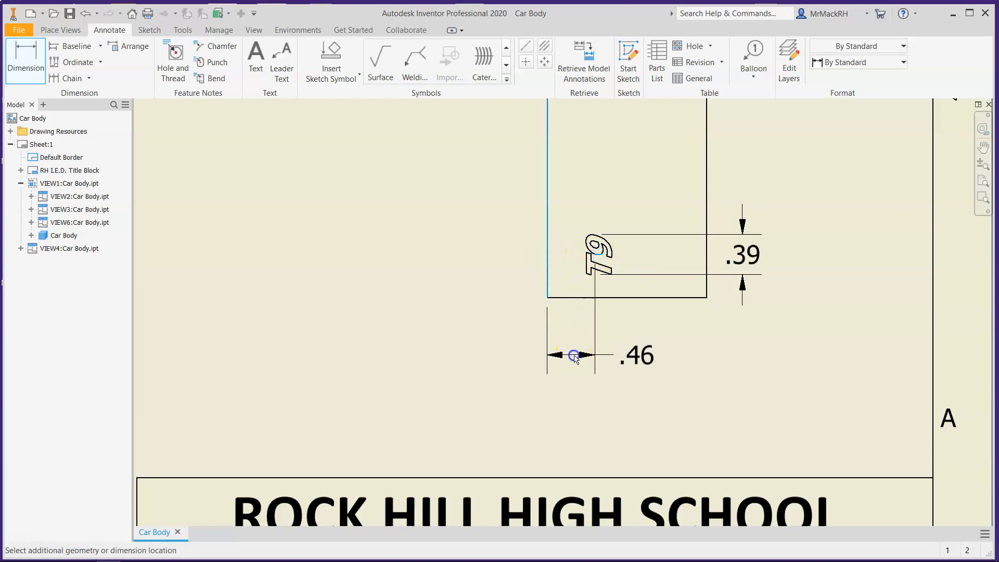
{"action": "left_click", "coordinate": [576, 358]}
{"action": "left_click", "coordinate": [459, 325]}
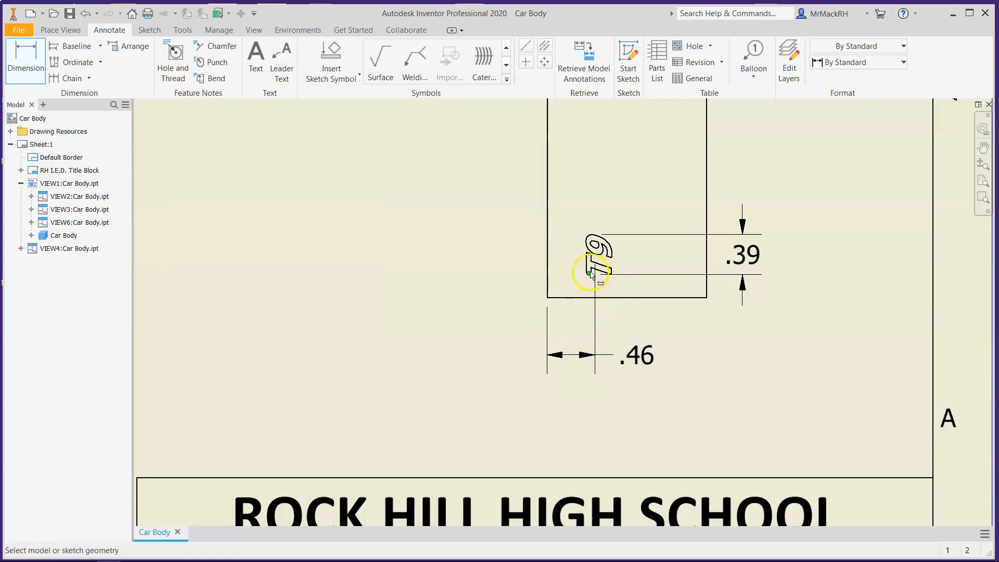
Dimension the vertical offset from the side view's bottom edge to the T9 lettering, placing it beside the view's left edge.
{"action": "left_click", "coordinate": [592, 276]}
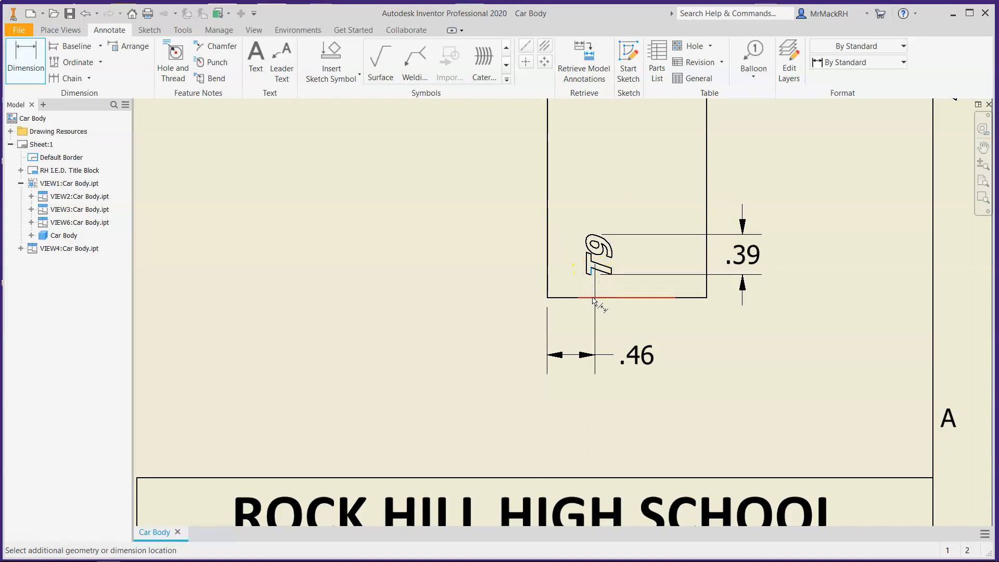
{"action": "left_click", "coordinate": [592, 297]}
{"action": "left_click", "coordinate": [514, 285]}
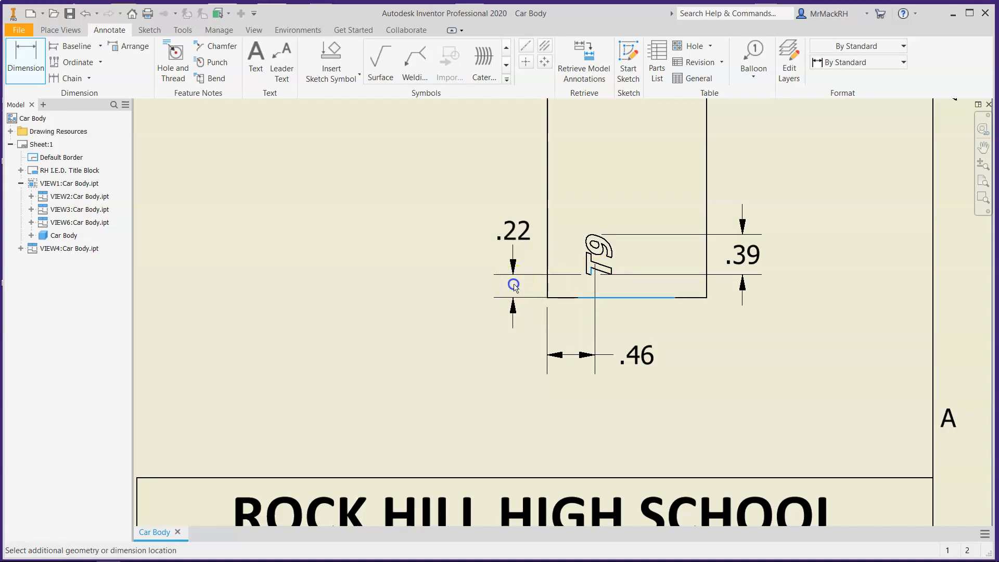
{"action": "left_click", "coordinate": [455, 324]}
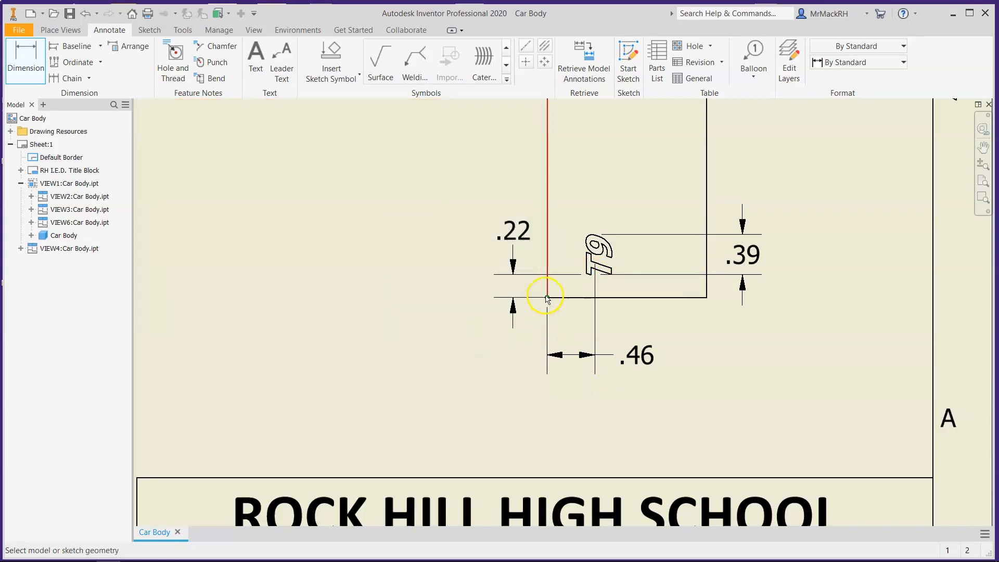
Dimension the thickness of the raised lettering protruding from the front view's right edge, placing the dimension below the view.
{"action": "scroll", "coordinate": [547, 300], "scroll_direction": "down", "scroll_amount": 2}
{"action": "scroll", "coordinate": [549, 294], "scroll_direction": "down", "scroll_amount": 2}
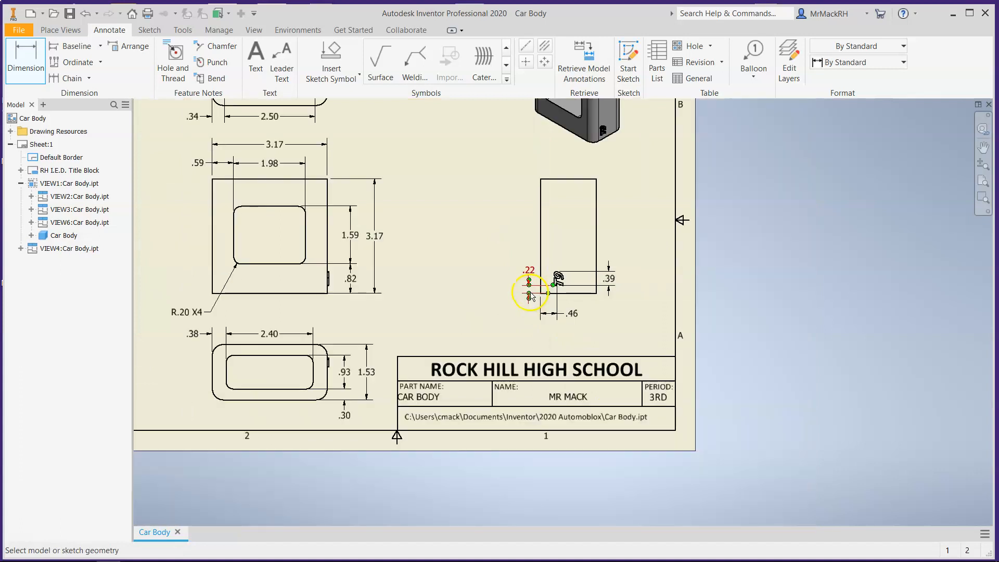
{"action": "scroll", "coordinate": [323, 286], "scroll_direction": "up", "scroll_amount": 5}
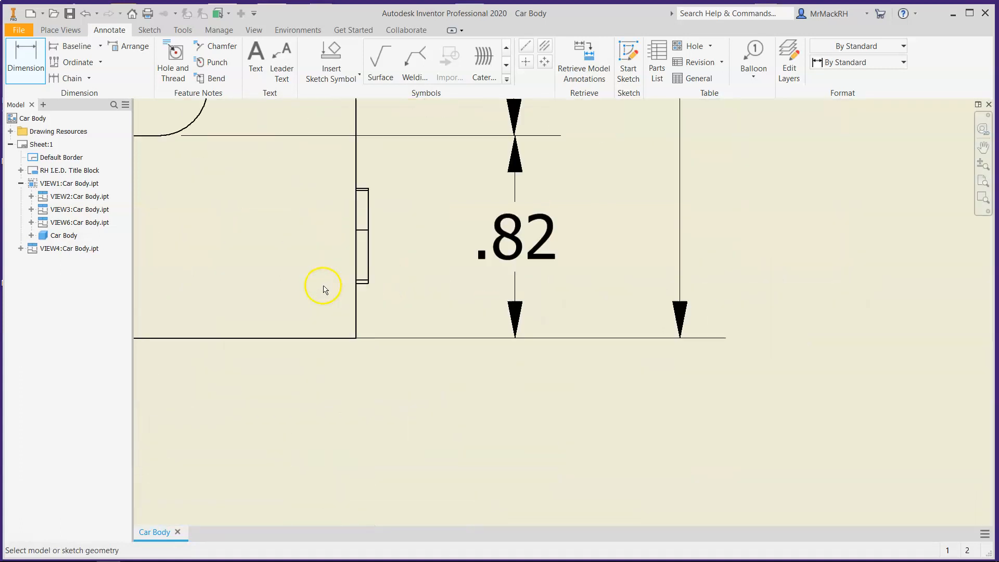
{"action": "left_click", "coordinate": [367, 256]}
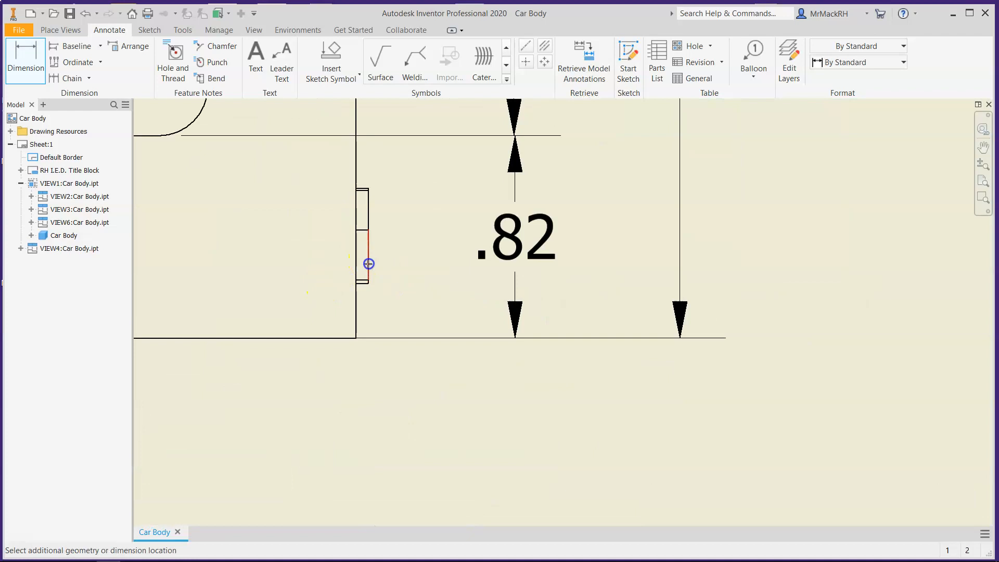
{"action": "left_click", "coordinate": [355, 268]}
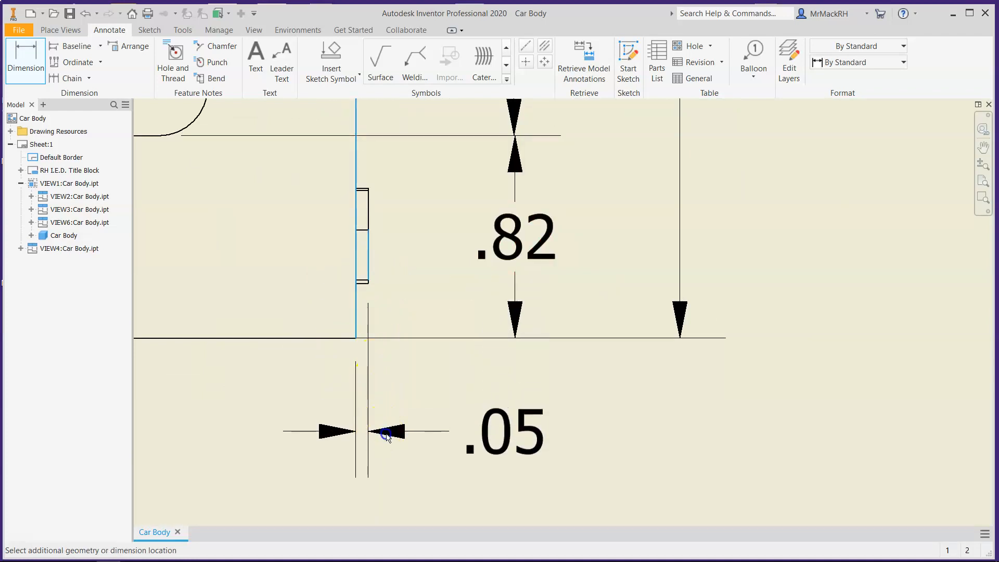
{"action": "left_click", "coordinate": [385, 434]}
{"action": "left_click", "coordinate": [451, 326]}
{"action": "scroll", "coordinate": [440, 327], "scroll_direction": "down", "scroll_amount": 3}
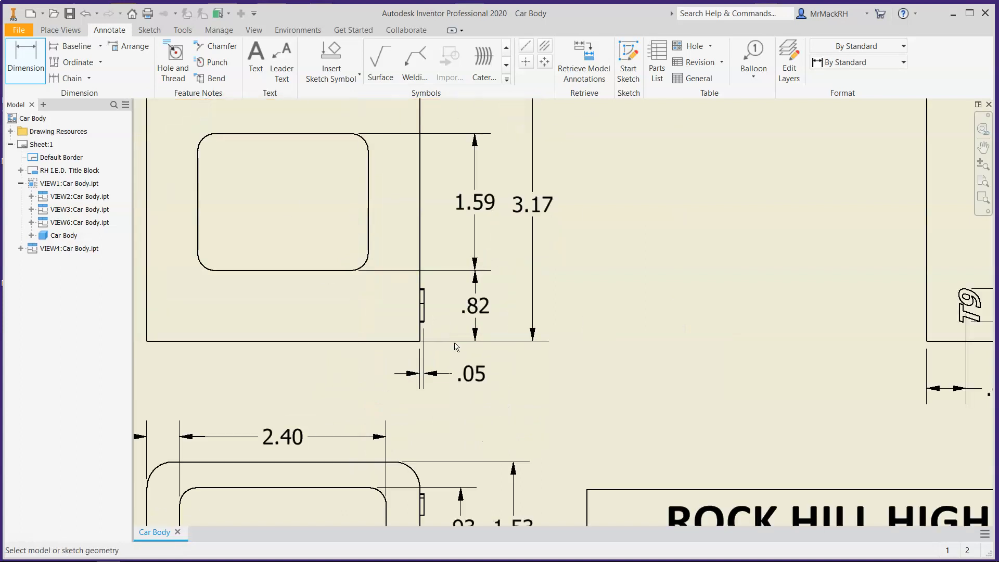
{"action": "scroll", "coordinate": [456, 347], "scroll_direction": "down", "scroll_amount": 1}
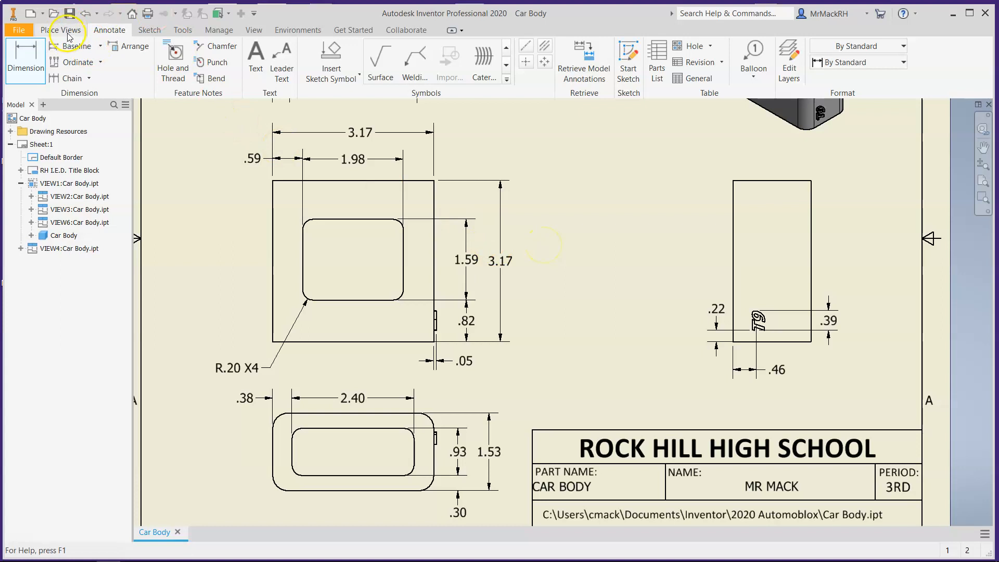
{"action": "key", "text": "d"}
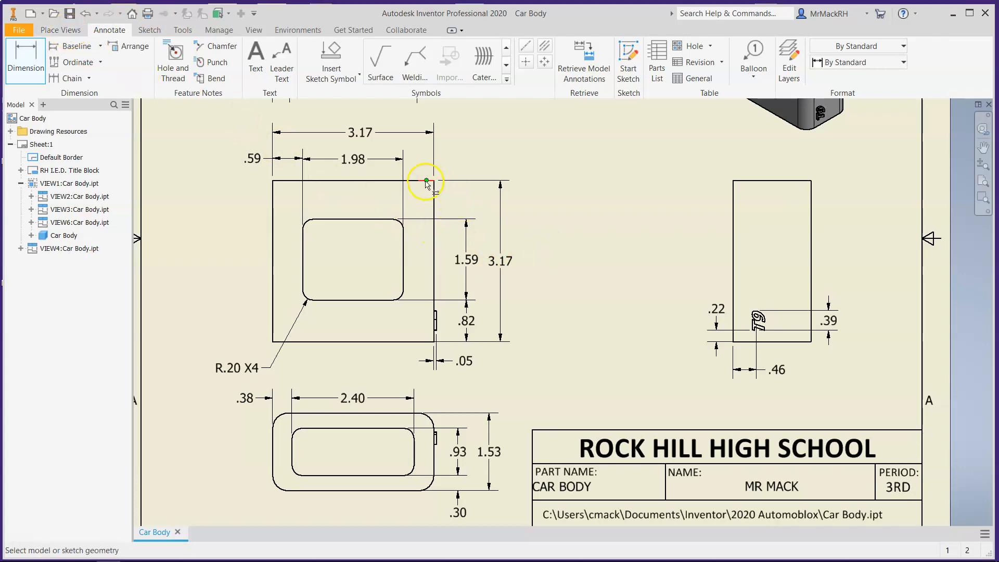
{"action": "key", "text": "Escape"}
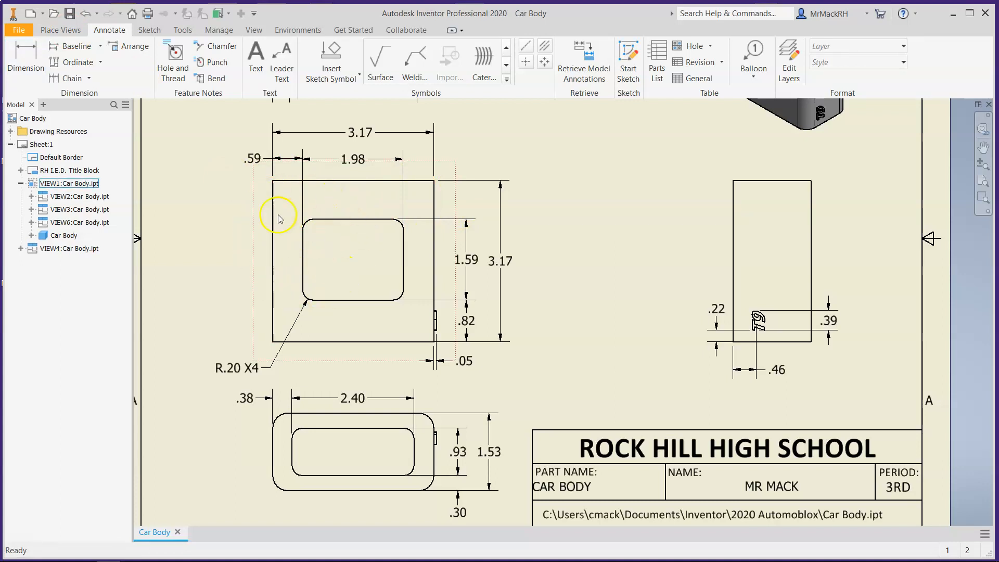
Create full section view A-A from a vertical cutting line through the front view's middle, placing it between the front and side views.
{"action": "right_click", "coordinate": [254, 230]}
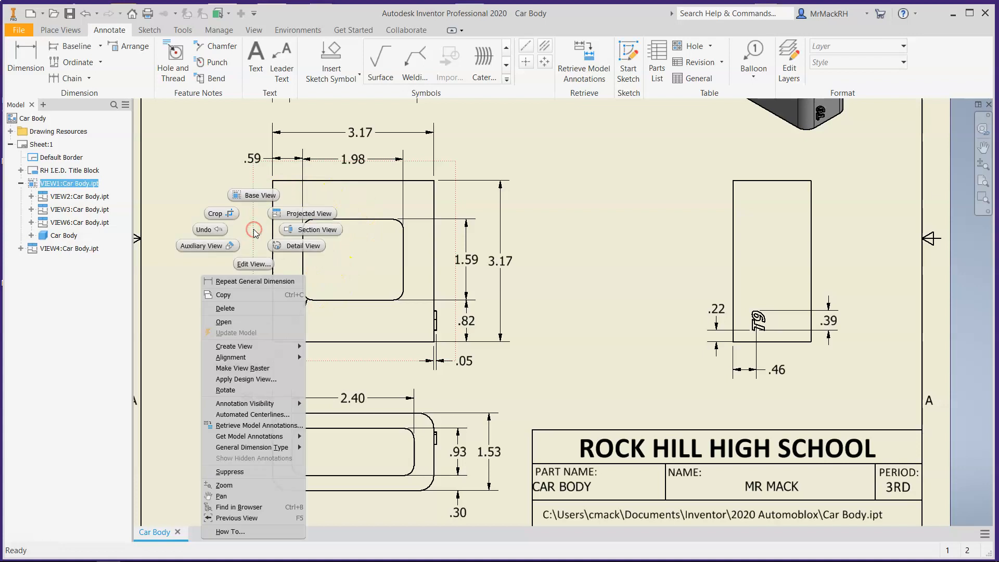
{"action": "left_click", "coordinate": [316, 231]}
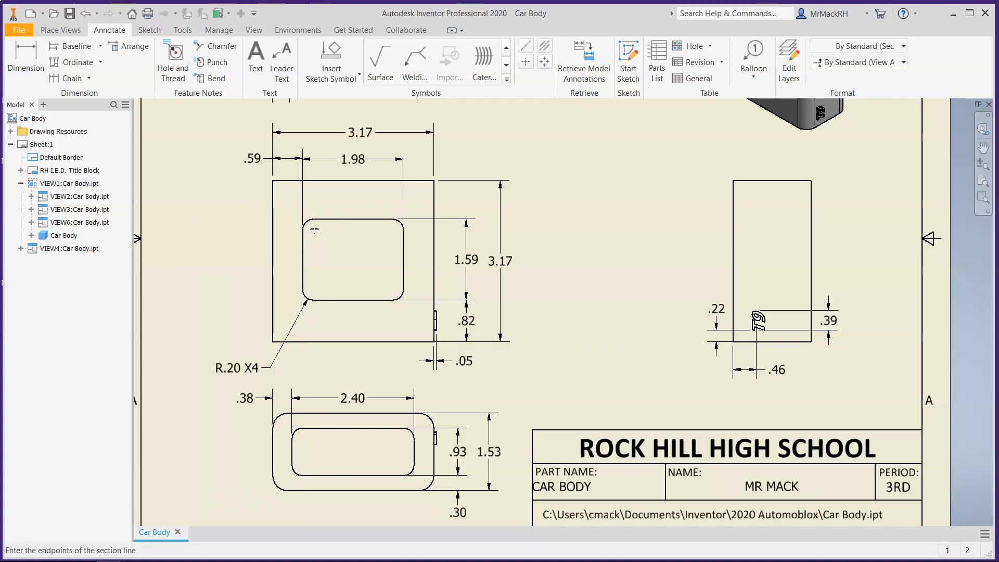
{"action": "left_click", "coordinate": [356, 172]}
{"action": "scroll", "coordinate": [350, 169], "scroll_direction": "up", "scroll_amount": 5}
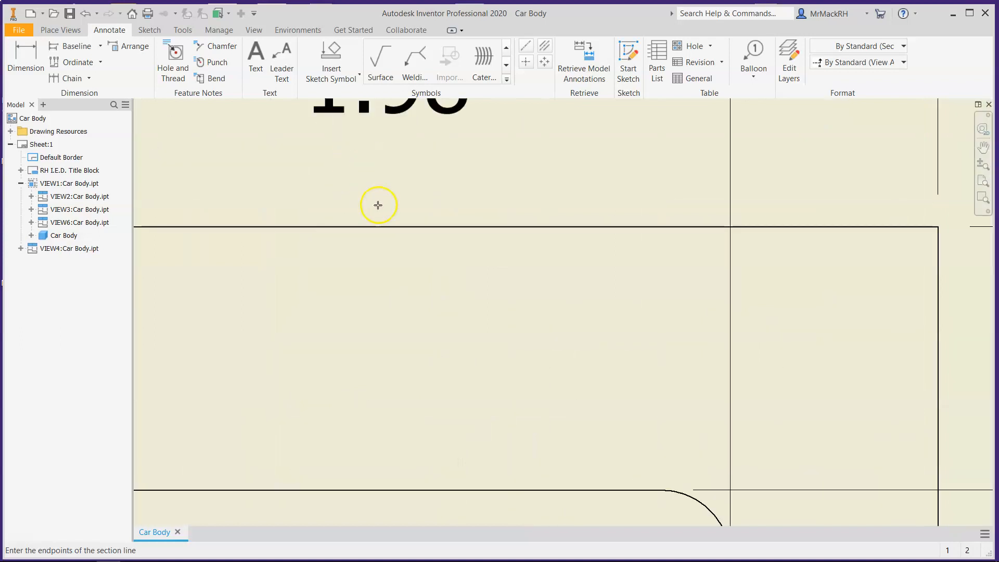
{"action": "scroll", "coordinate": [342, 229], "scroll_direction": "down", "scroll_amount": 2}
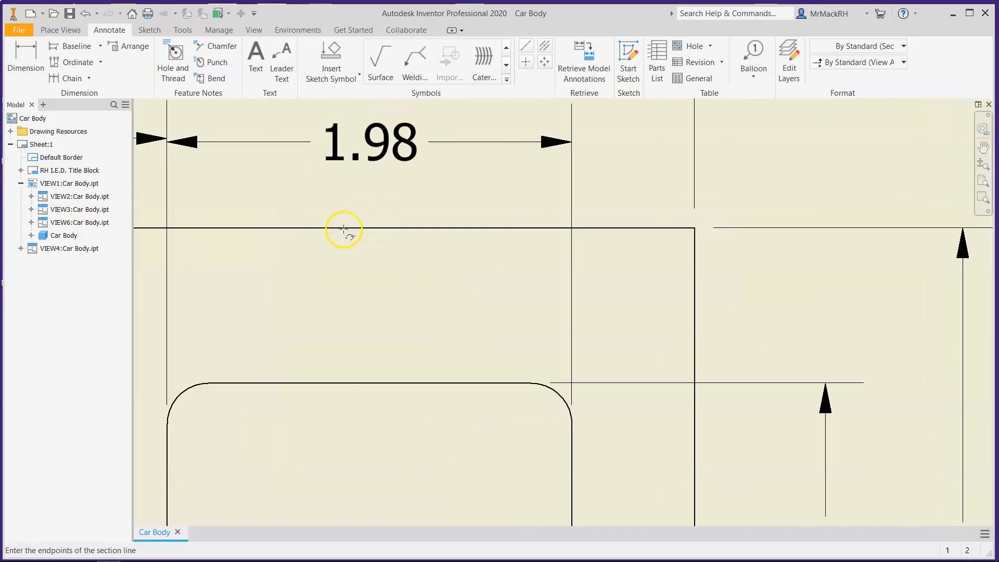
{"action": "scroll", "coordinate": [371, 193], "scroll_direction": "down", "scroll_amount": 3}
{"action": "left_click", "coordinate": [371, 192]}
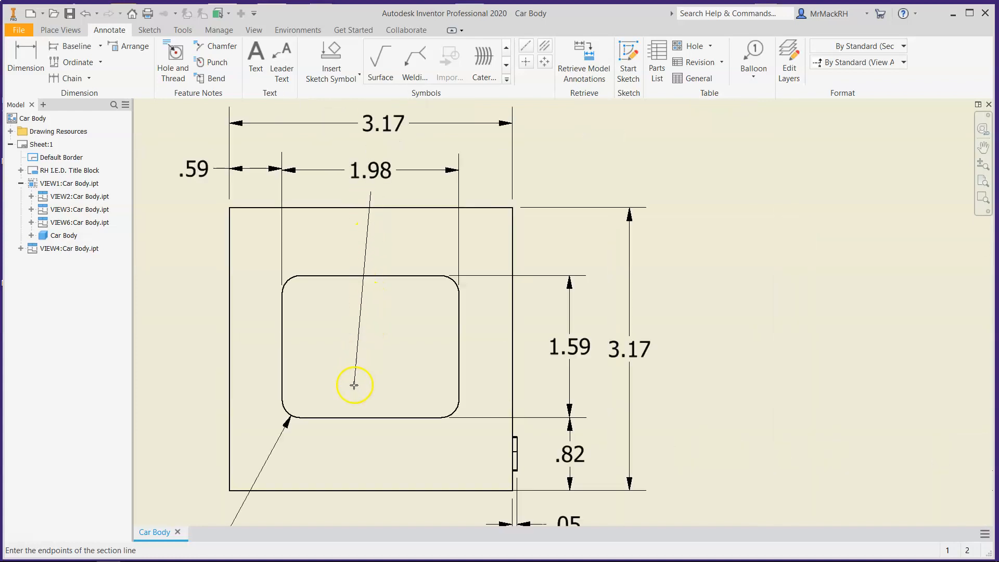
{"action": "left_click", "coordinate": [371, 515]}
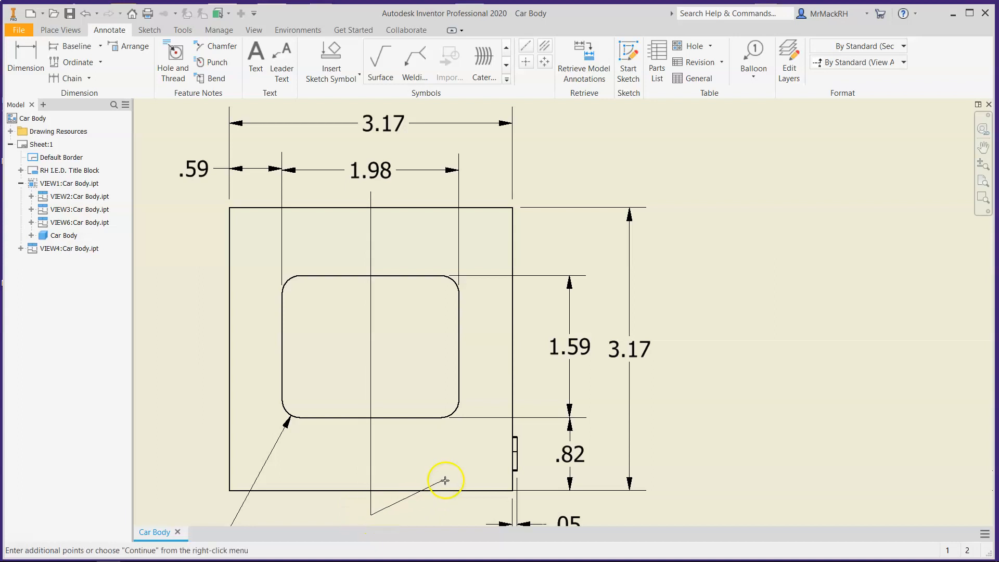
{"action": "right_click", "coordinate": [453, 470]}
{"action": "left_click", "coordinate": [496, 470]}
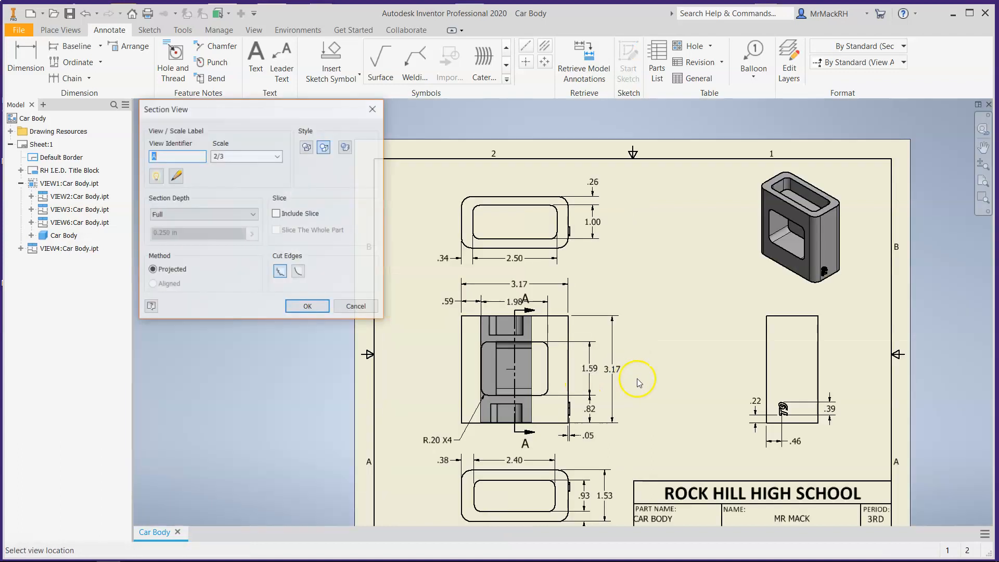
{"action": "left_click", "coordinate": [689, 367]}
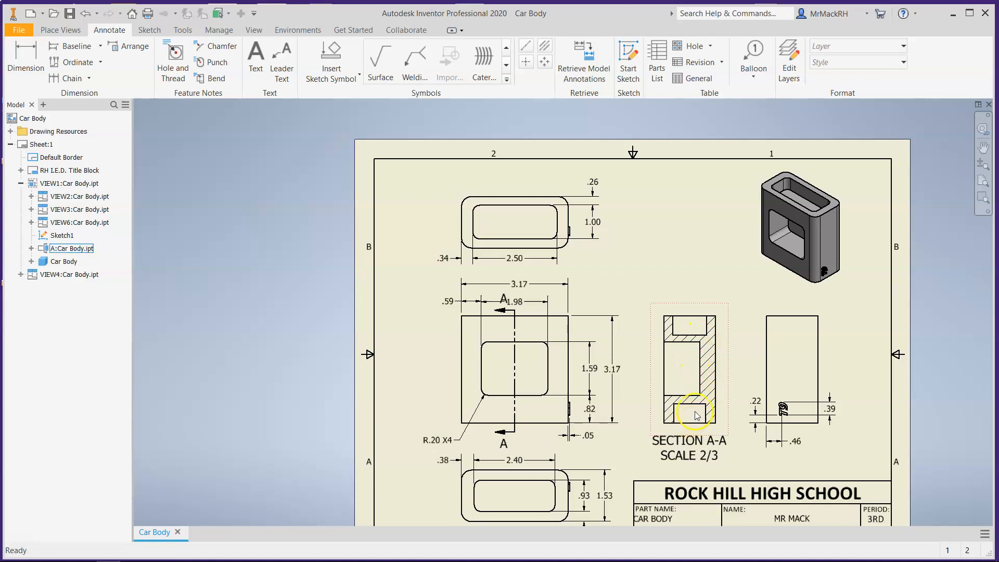
Dimension the depth of the upper pocket in section view A-A, placing the dimension to the right of the section.
{"action": "scroll", "coordinate": [743, 426], "scroll_direction": "down", "scroll_amount": 3}
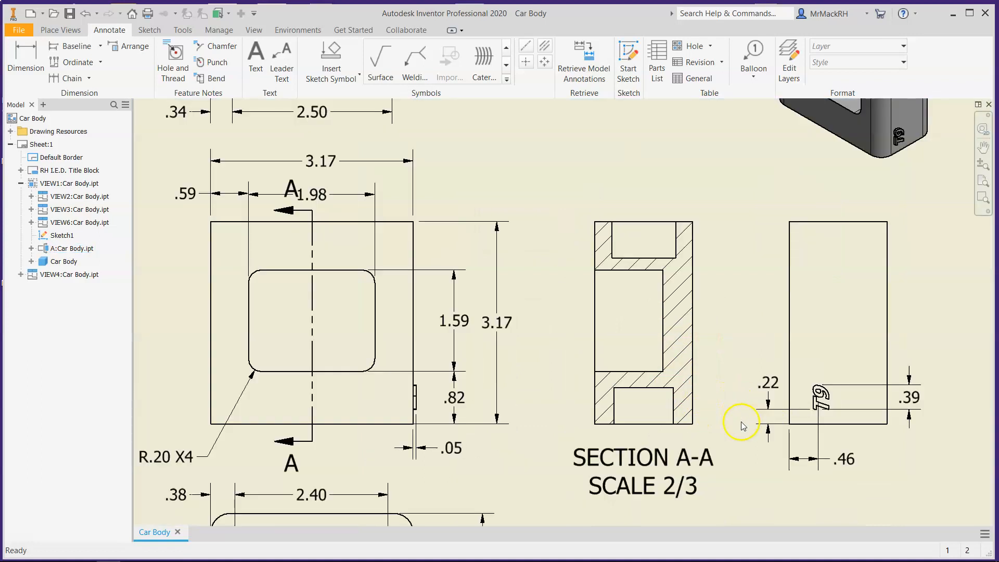
{"action": "left_click", "coordinate": [26, 57]}
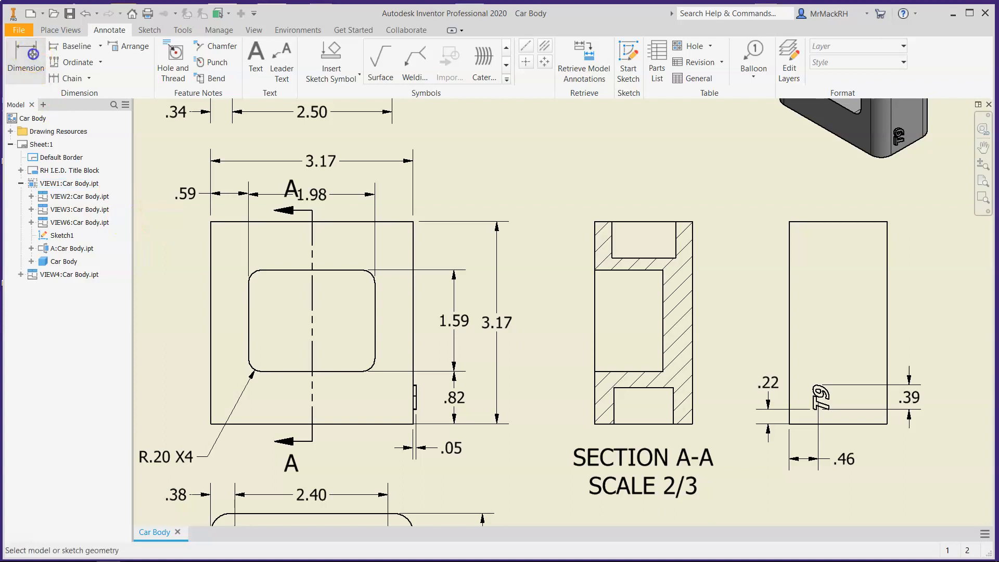
{"action": "left_click", "coordinate": [639, 258]}
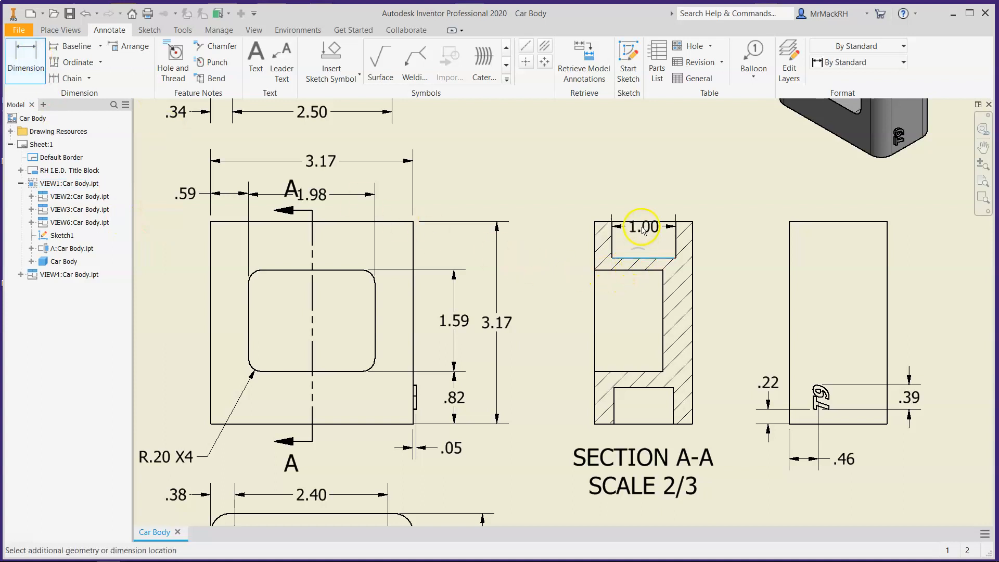
{"action": "left_click", "coordinate": [641, 222]}
{"action": "left_click", "coordinate": [731, 244]}
{"action": "left_click", "coordinate": [458, 326]}
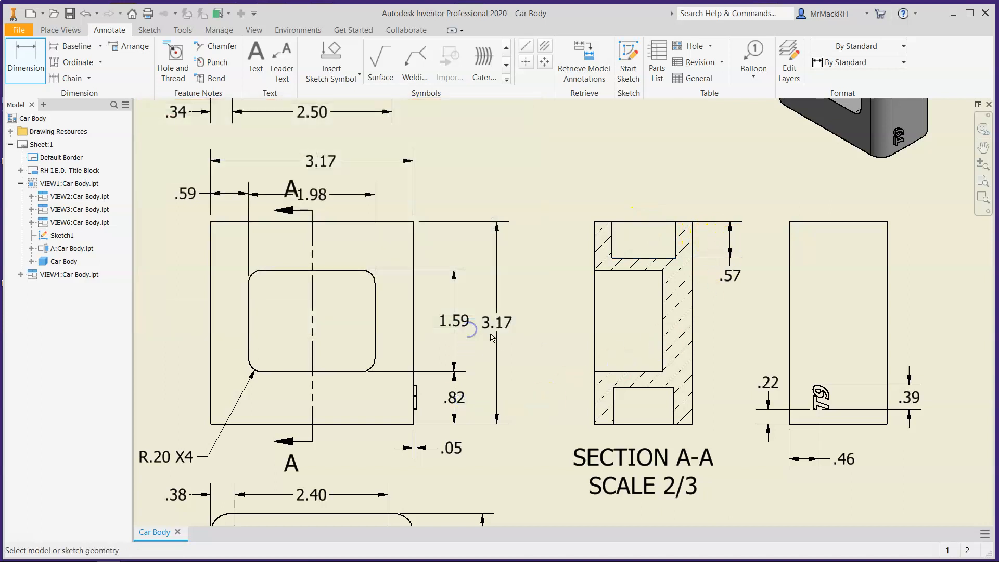
Dimension the depth of the lower pocket in section view A-A on the section's right, moving the text above the arrows.
{"action": "left_click", "coordinate": [657, 424]}
{"action": "left_click", "coordinate": [658, 388]}
{"action": "left_click", "coordinate": [724, 405]}
{"action": "left_click", "coordinate": [454, 323]}
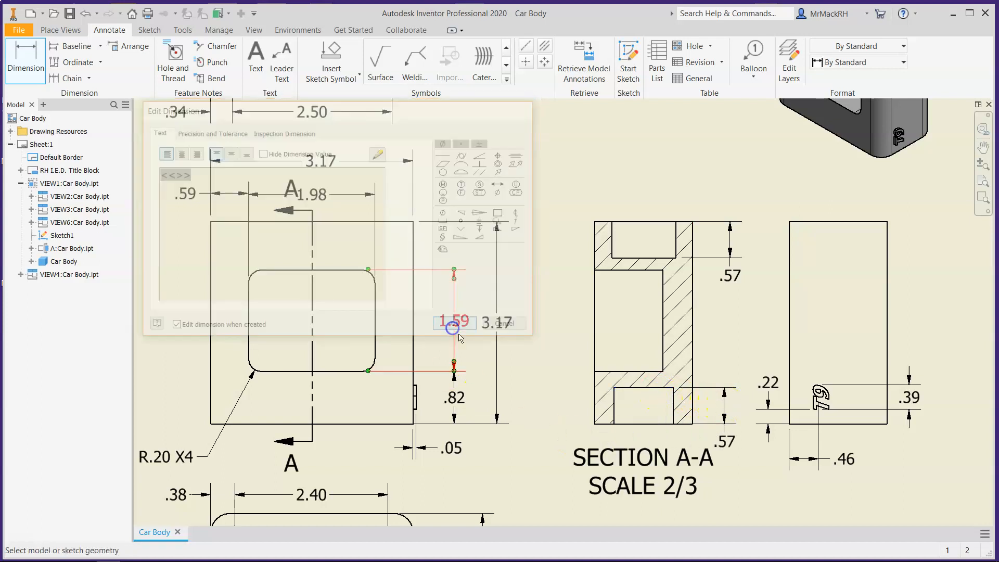
{"action": "key", "text": "Escape"}
{"action": "left_click", "coordinate": [725, 441]}
{"action": "left_click_drag", "start_coordinate": [727, 441], "coordinate": [727, 364]}
{"action": "left_click", "coordinate": [731, 483]}
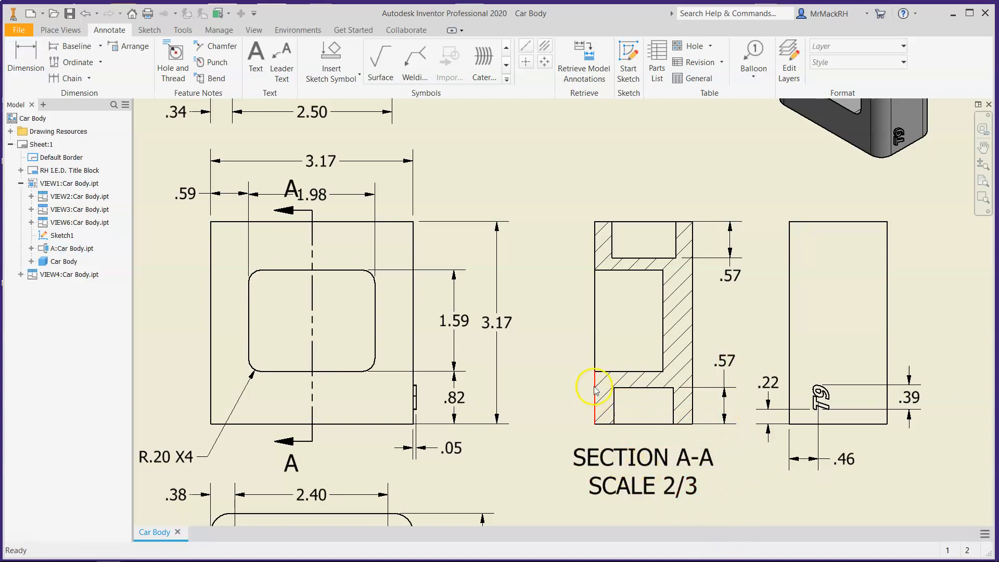
Dimension the depth of the front window recess in section view A-A, placing the dimension above the section.
{"action": "left_click", "coordinate": [24, 61]}
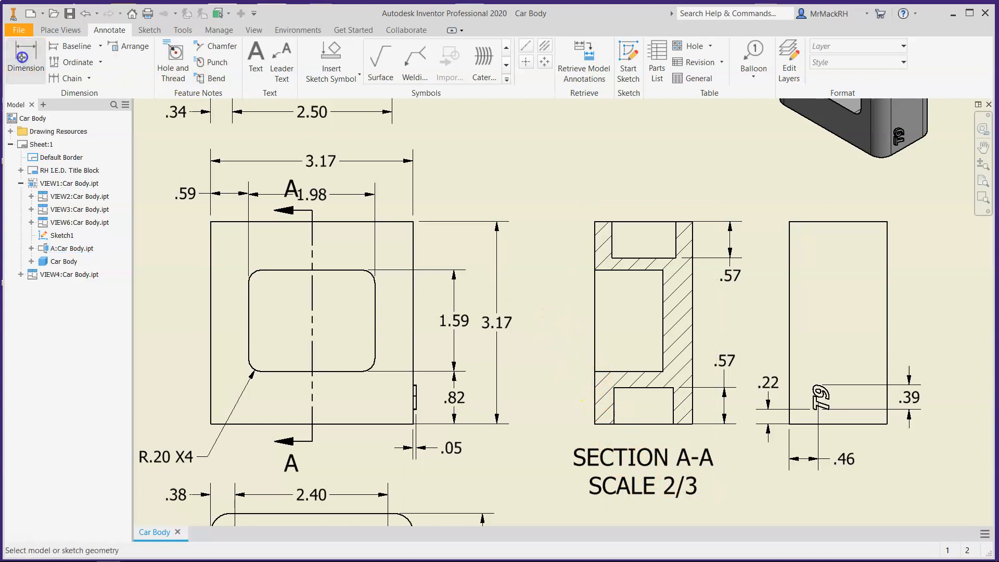
{"action": "left_click", "coordinate": [665, 340]}
{"action": "left_click", "coordinate": [595, 338]}
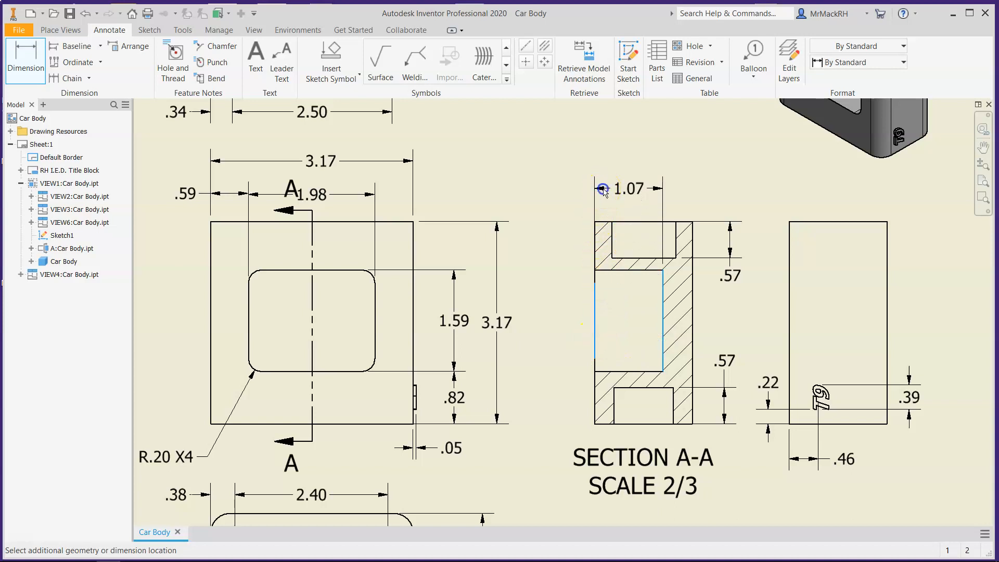
{"action": "left_click", "coordinate": [603, 190]}
{"action": "left_click", "coordinate": [457, 324]}
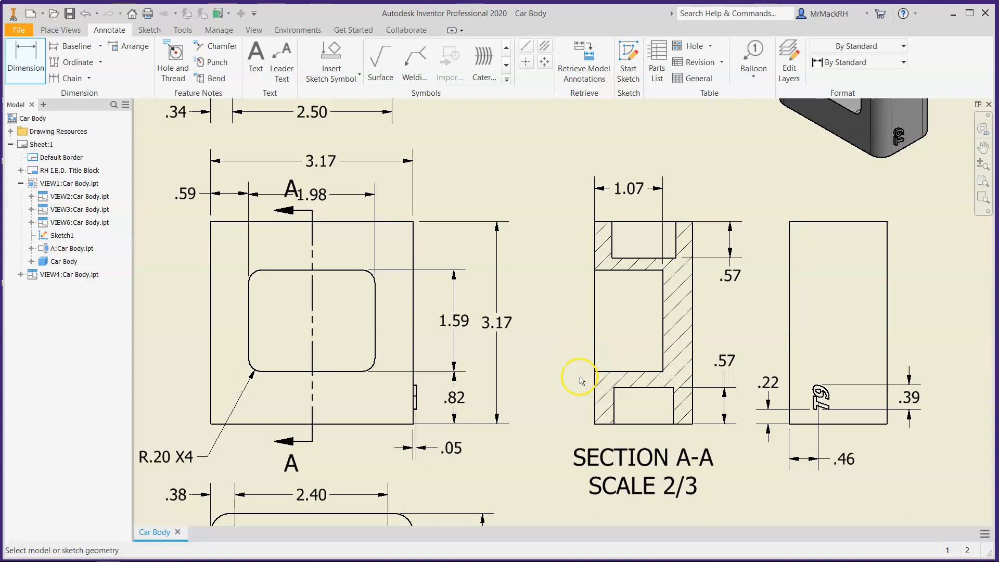
Move the front view and its aligned top and bottom views left, and shift the bottom view slightly down toward the border.
{"action": "scroll", "coordinate": [476, 400], "scroll_direction": "down", "scroll_amount": 5}
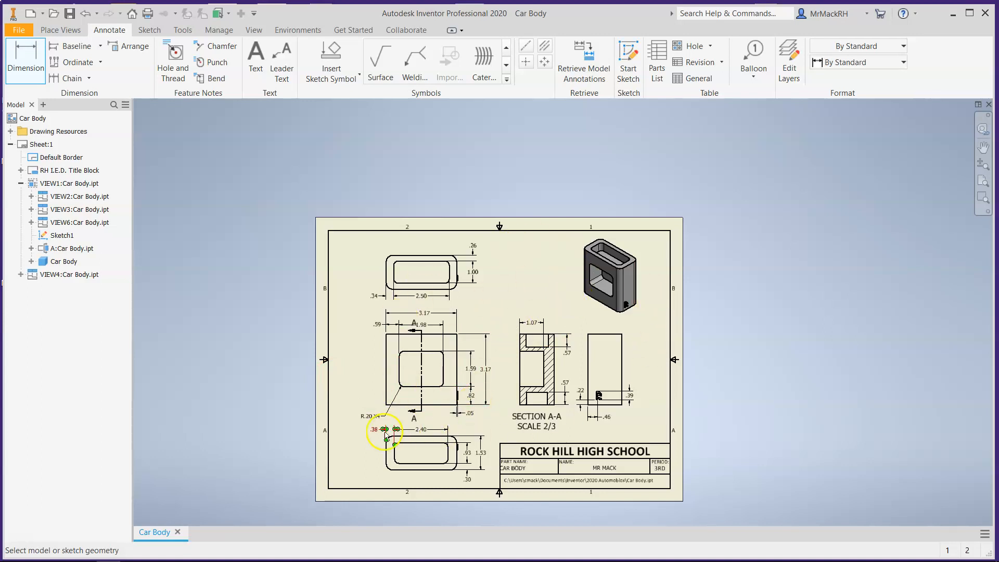
{"action": "key", "text": "Escape"}
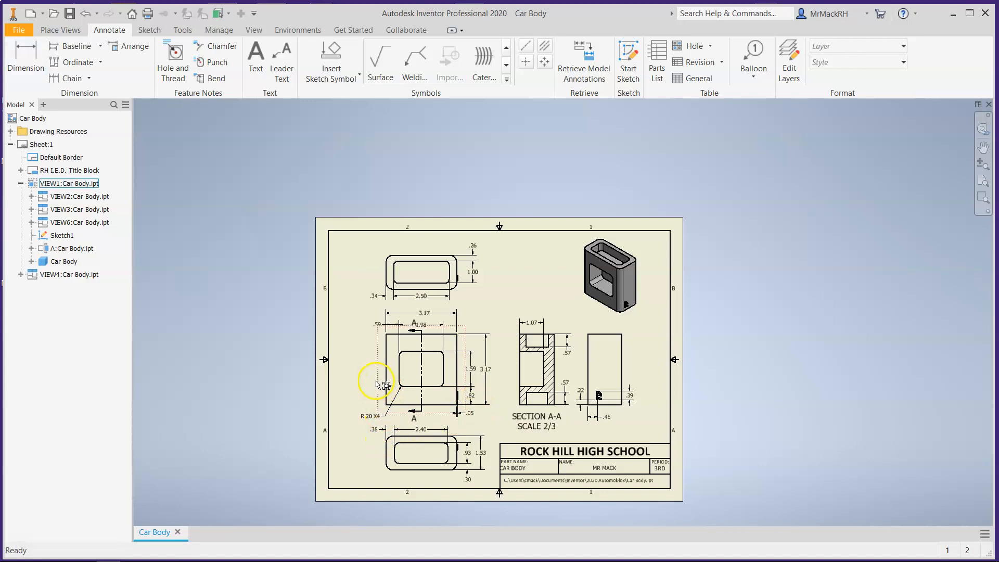
{"action": "left_click", "coordinate": [378, 383]}
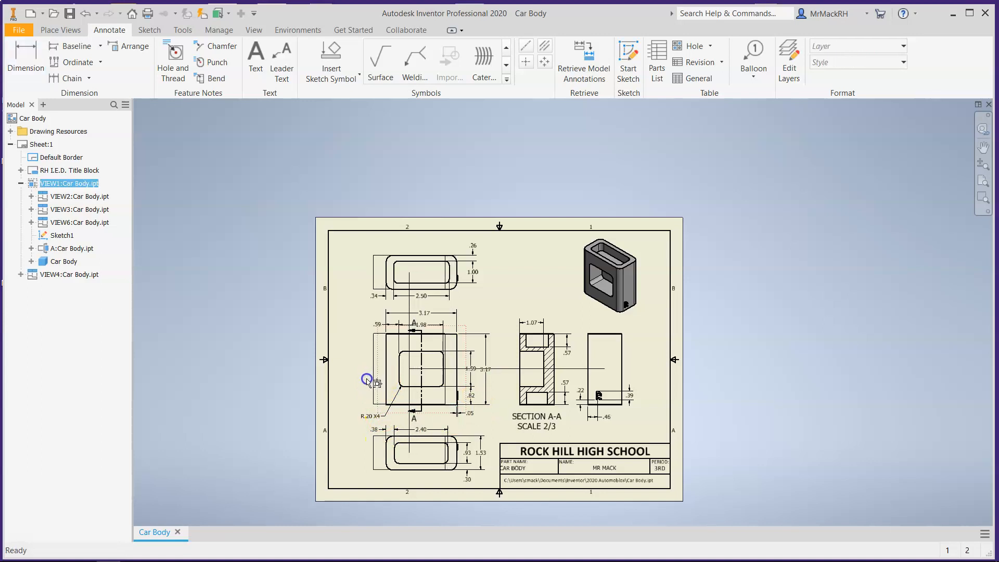
{"action": "left_click_drag", "start_coordinate": [366, 379], "coordinate": [352, 382]}
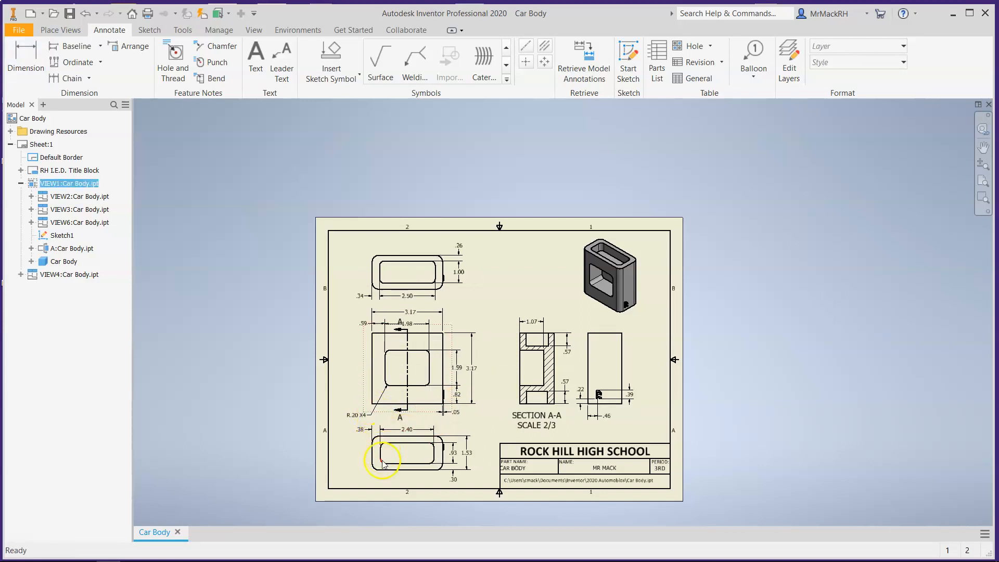
{"action": "left_click_drag", "start_coordinate": [397, 481], "coordinate": [401, 487]}
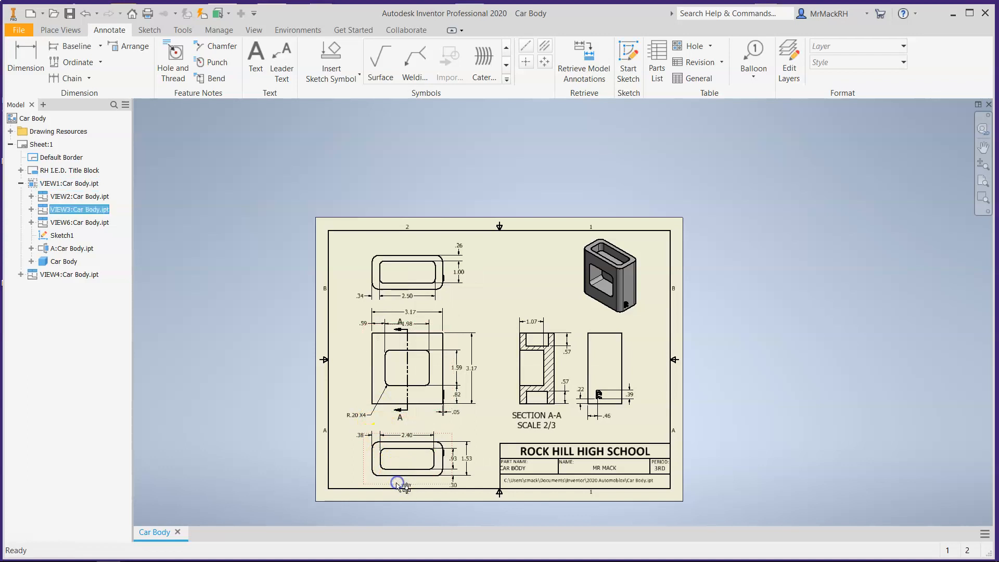
{"action": "scroll", "coordinate": [450, 486], "scroll_direction": "up", "scroll_amount": 5}
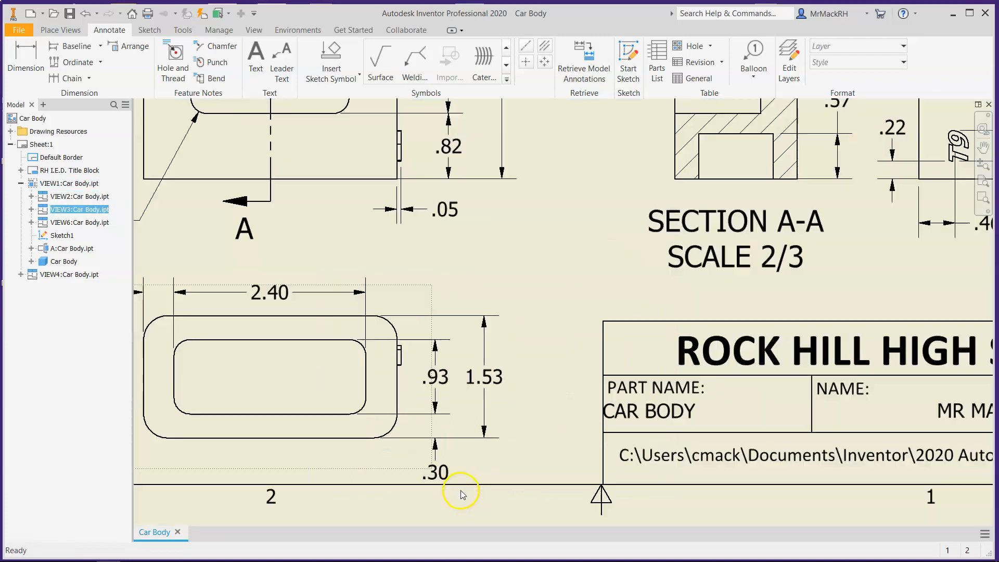
{"action": "scroll", "coordinate": [426, 472], "scroll_direction": "down", "scroll_amount": 5}
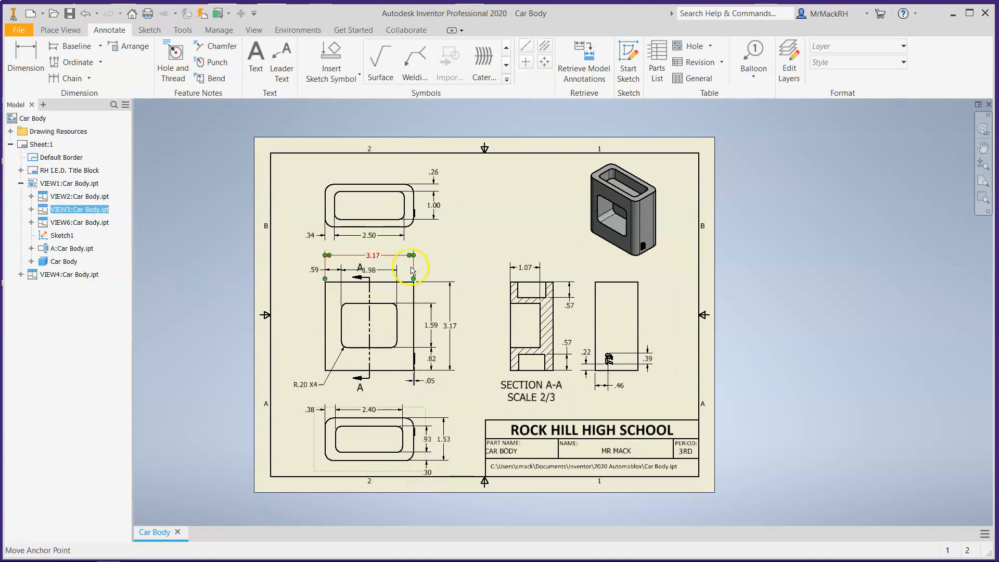
Space out the views by raising the top, front and bottom views slightly and shifting section view A-A left toward the front view.
{"action": "left_click_drag", "start_coordinate": [392, 246], "coordinate": [416, 231]}
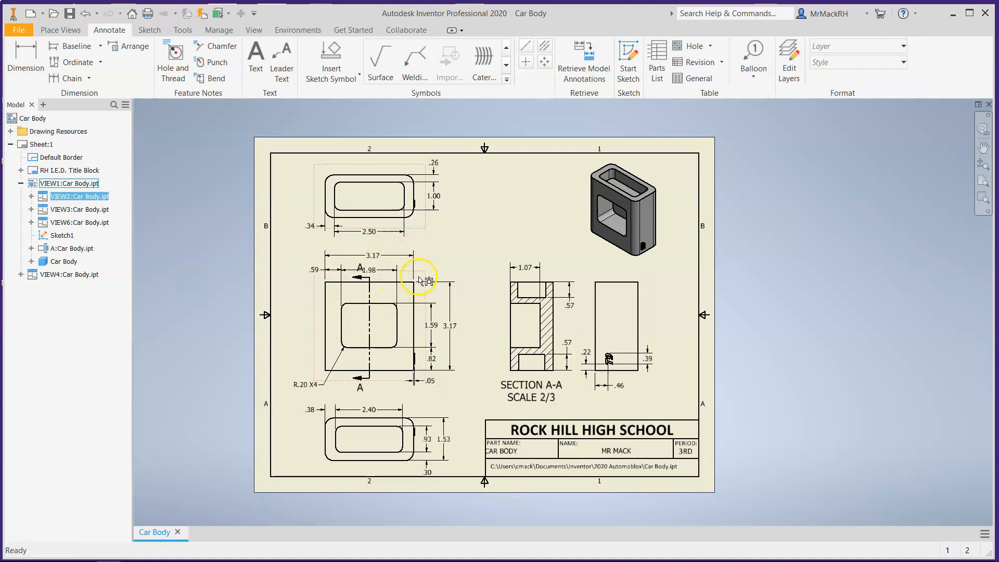
{"action": "left_click_drag", "start_coordinate": [429, 276], "coordinate": [431, 270]}
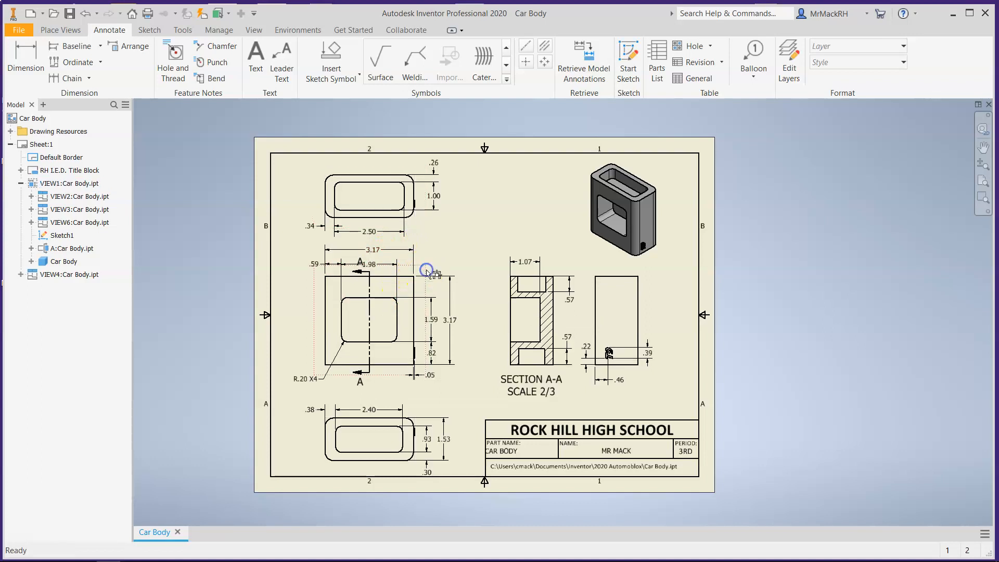
{"action": "left_click_drag", "start_coordinate": [499, 304], "coordinate": [494, 281]}
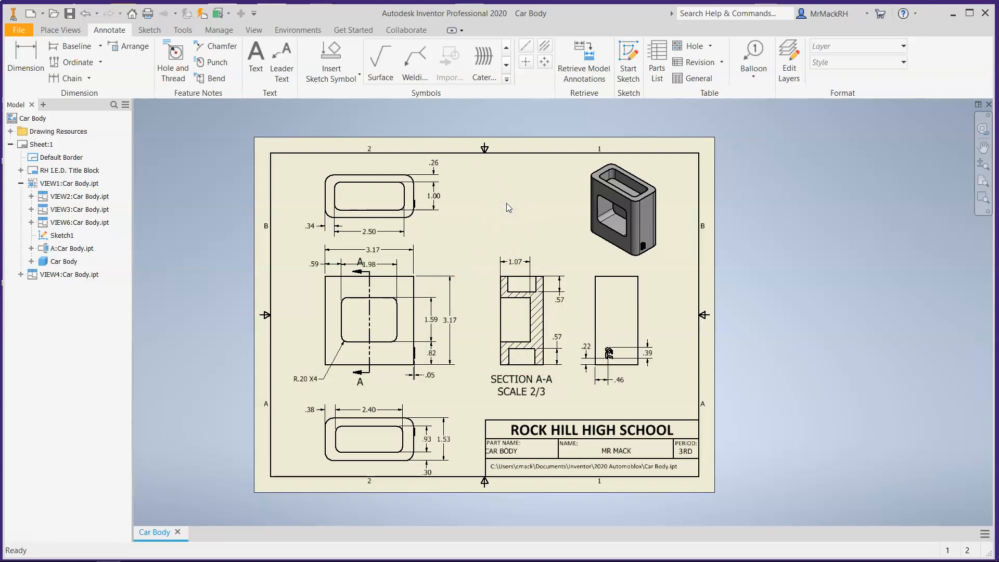
{"action": "left_click_drag", "start_coordinate": [413, 407], "coordinate": [414, 402]}
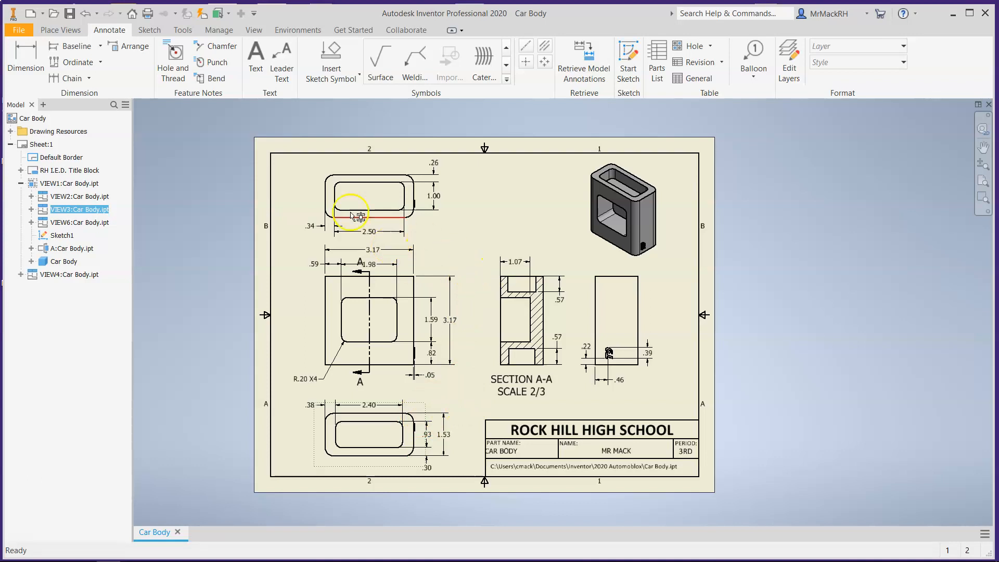
{"action": "key", "text": "d"}
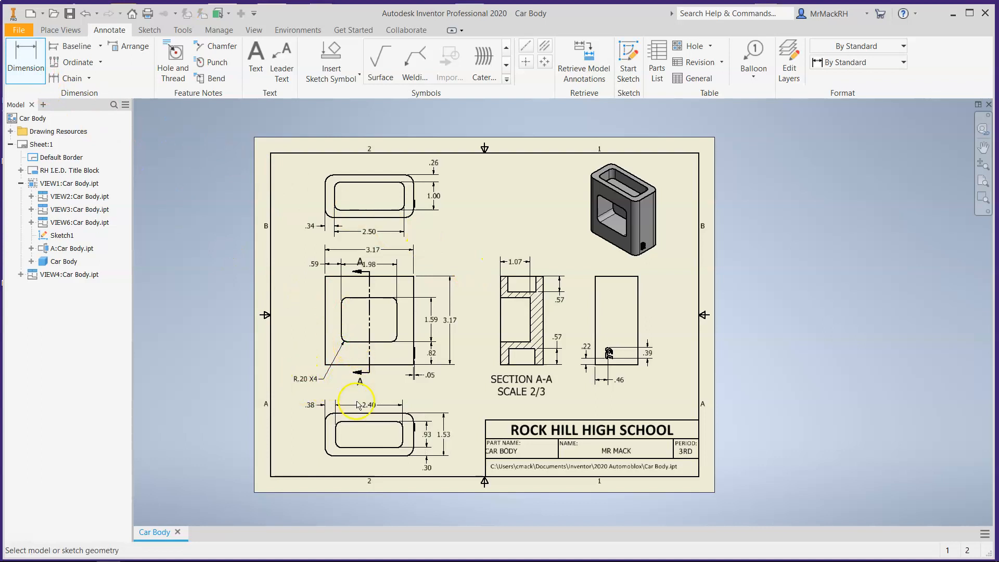
{"action": "left_click", "coordinate": [325, 186]}
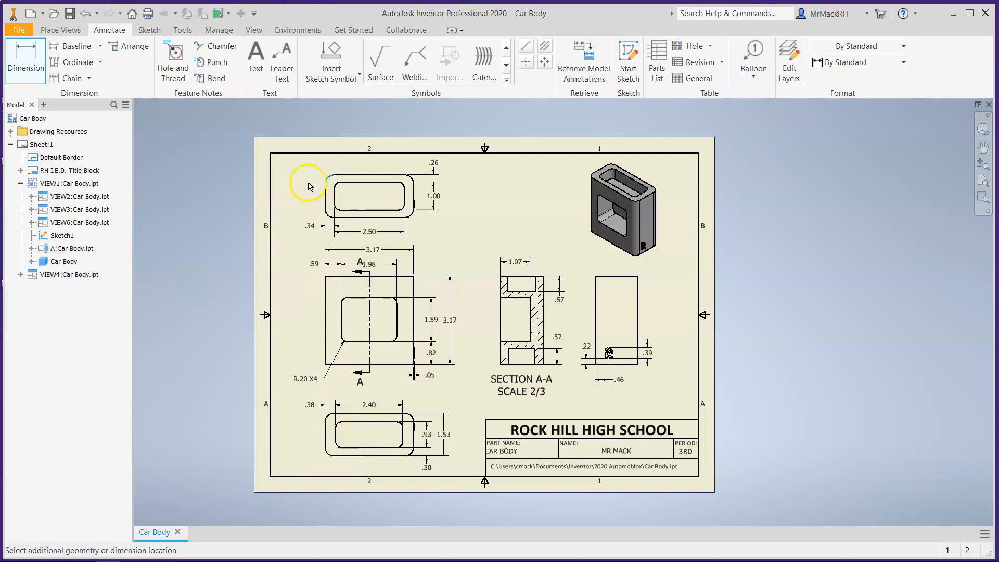
{"action": "key", "text": "Escape"}
Dimension the outer corner radius at the top view's upper-left corner and append "TYP." to its text.
{"action": "left_click", "coordinate": [27, 62]}
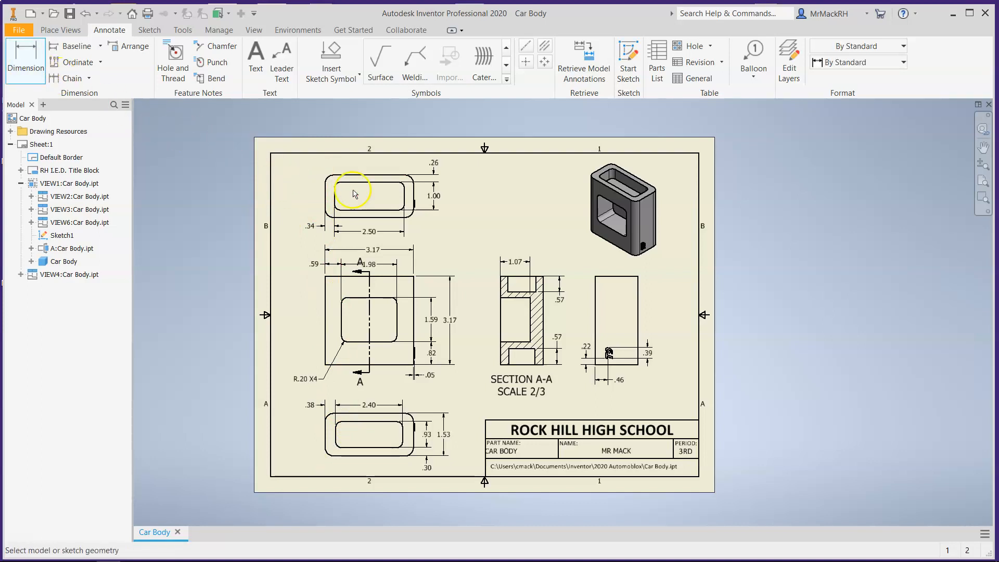
{"action": "scroll", "coordinate": [311, 178], "scroll_direction": "up", "scroll_amount": 5}
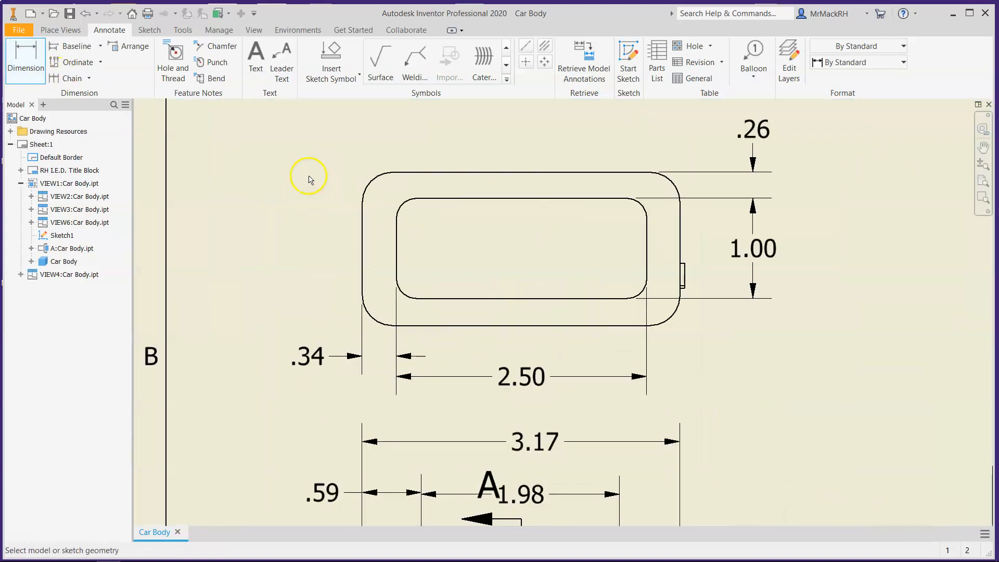
{"action": "left_click", "coordinate": [365, 194]}
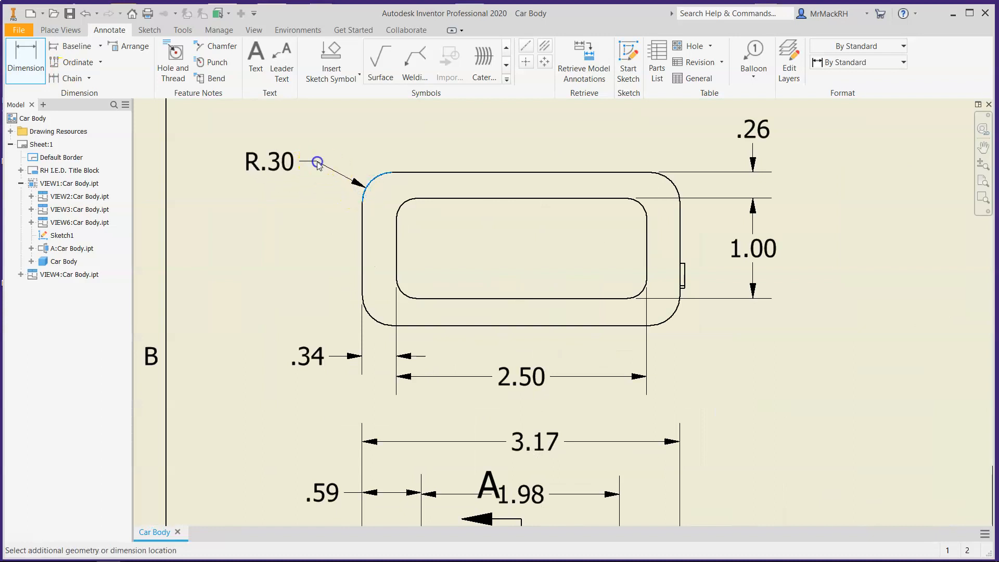
{"action": "left_click", "coordinate": [317, 162]}
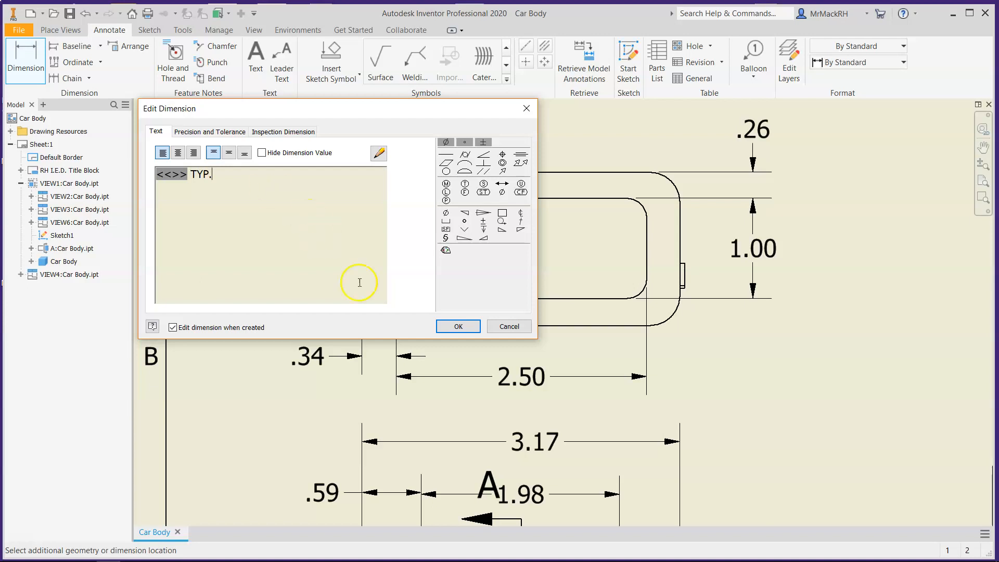
{"action": "left_click", "coordinate": [458, 326]}
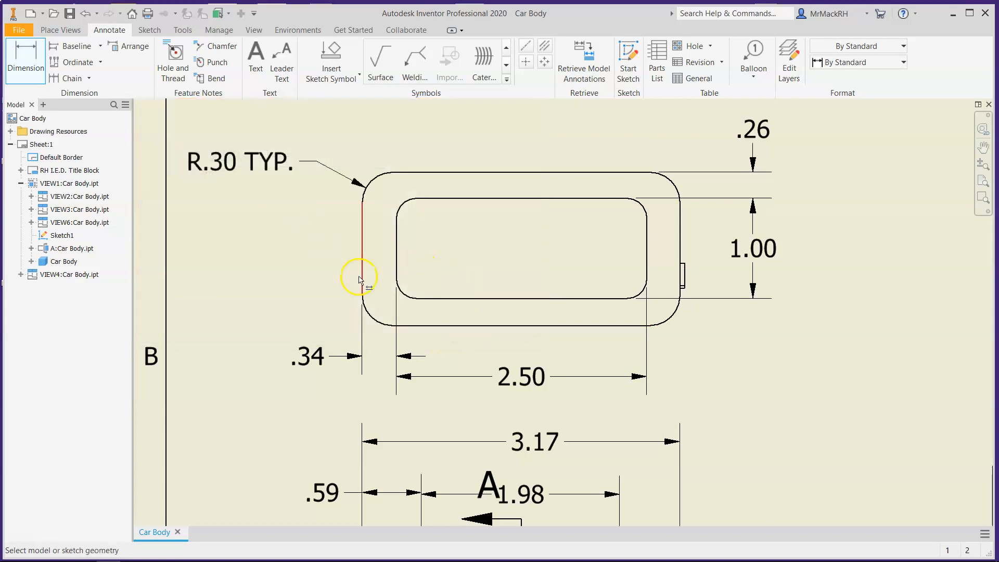
Dimension the upper-left corner radius of the top view's pocket, placing it left of the view with "X4" appended.
{"action": "scroll", "coordinate": [358, 279], "scroll_direction": "down", "scroll_amount": 2}
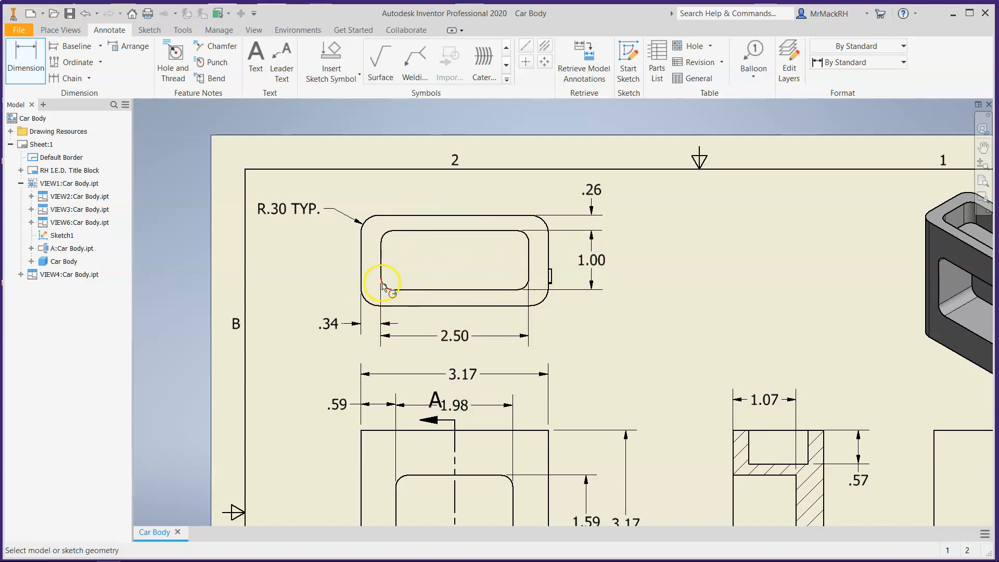
{"action": "left_click", "coordinate": [383, 241]}
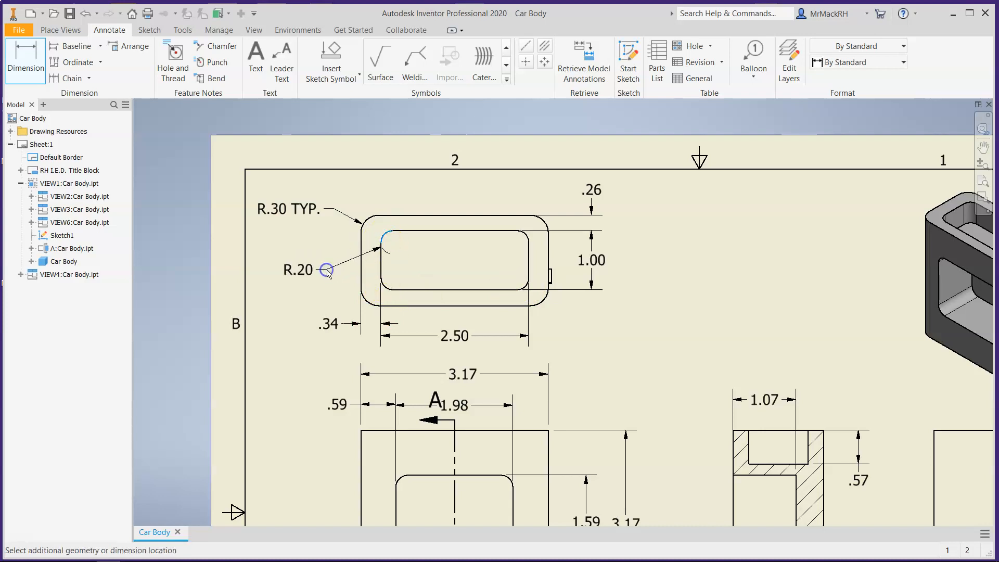
{"action": "left_click", "coordinate": [326, 271]}
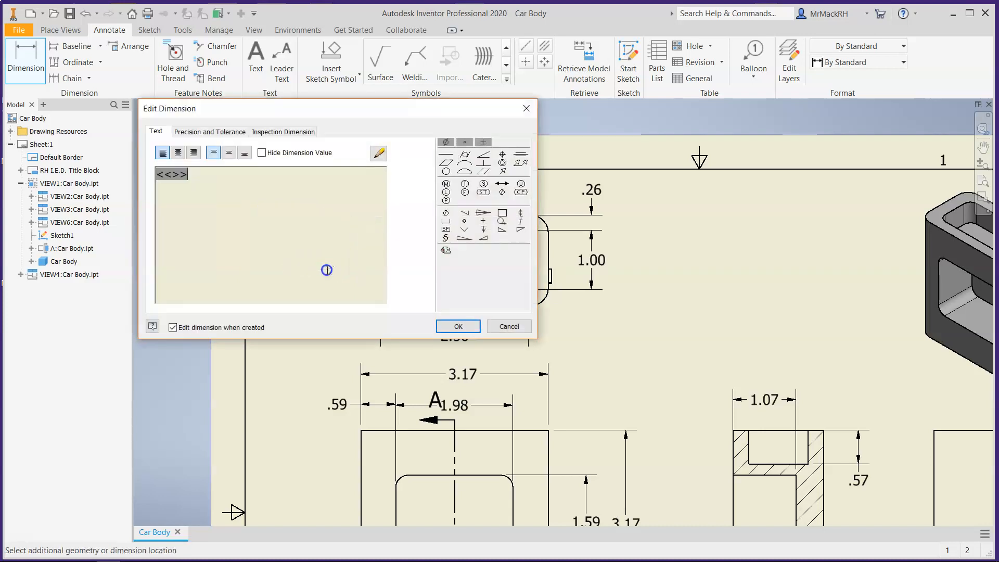
{"action": "left_click", "coordinate": [268, 181]}
{"action": "left_click", "coordinate": [458, 326]}
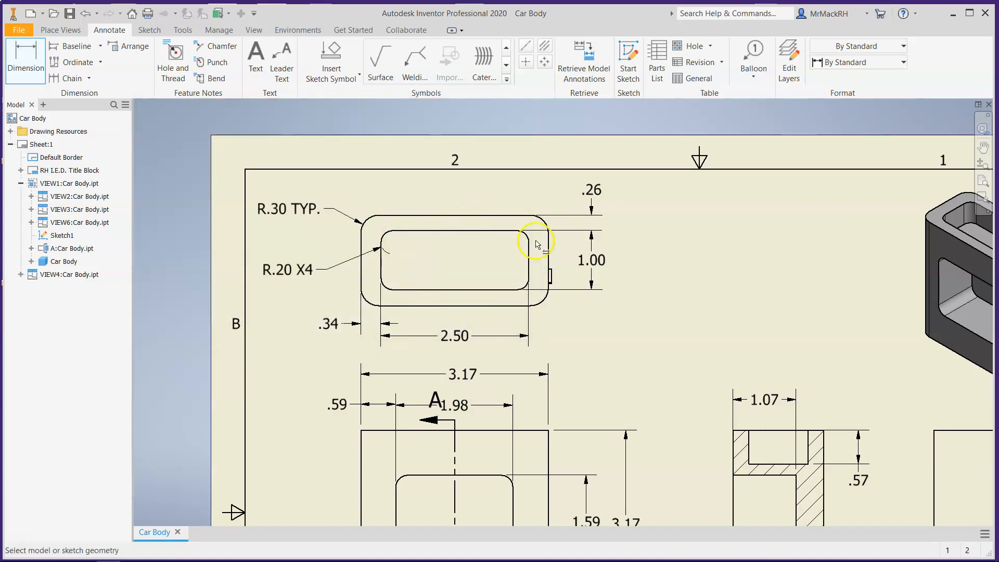
Dimension the lower-left corner radius of the bottom view's pocket, placing it left of the view with "X4" appended.
{"action": "scroll", "coordinate": [400, 275], "scroll_direction": "up", "scroll_amount": 1}
{"action": "scroll", "coordinate": [404, 274], "scroll_direction": "down", "scroll_amount": 3}
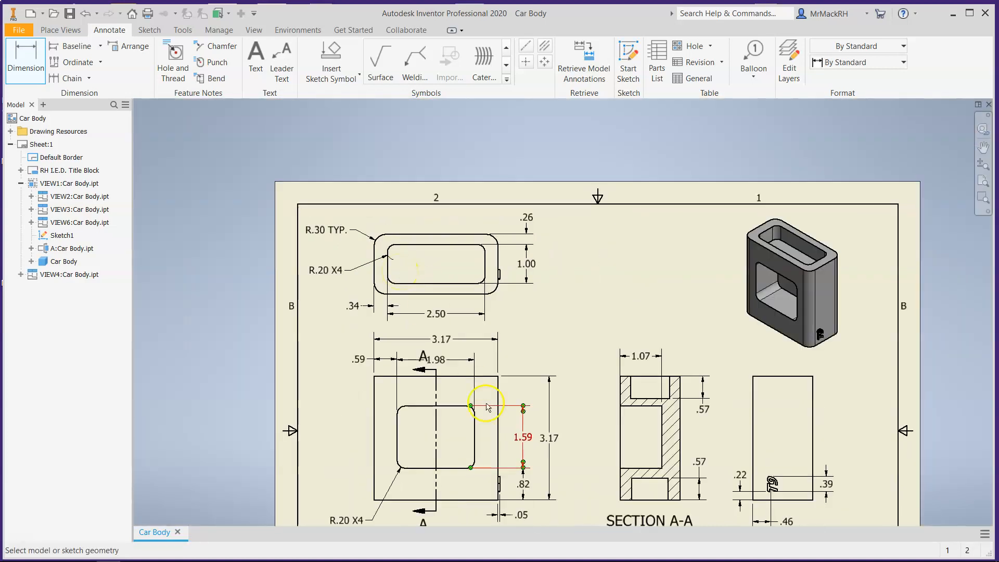
{"action": "scroll", "coordinate": [416, 476], "scroll_direction": "down", "scroll_amount": 4}
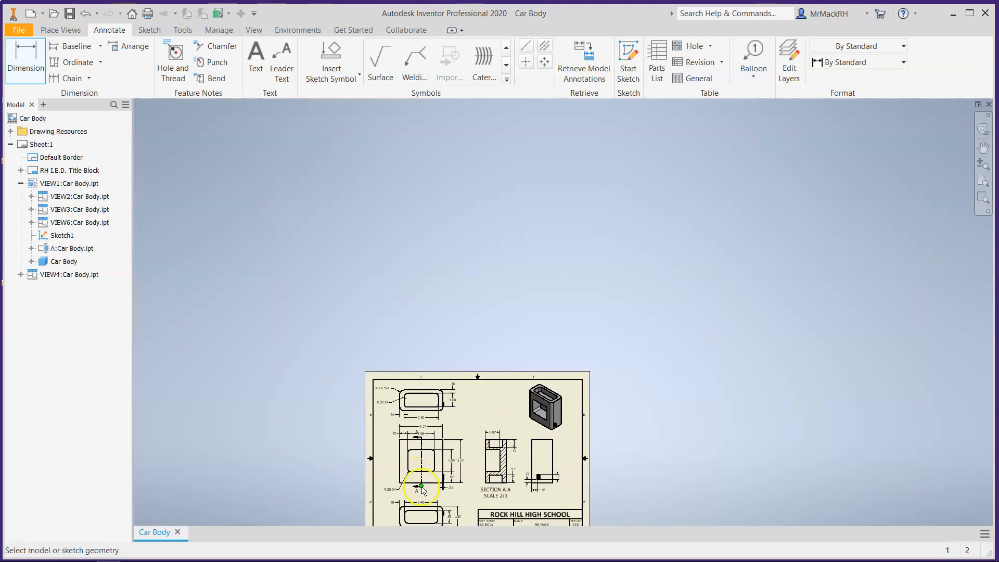
{"action": "scroll", "coordinate": [442, 416], "scroll_direction": "down", "scroll_amount": 1}
{"action": "scroll", "coordinate": [445, 474], "scroll_direction": "up", "scroll_amount": 6}
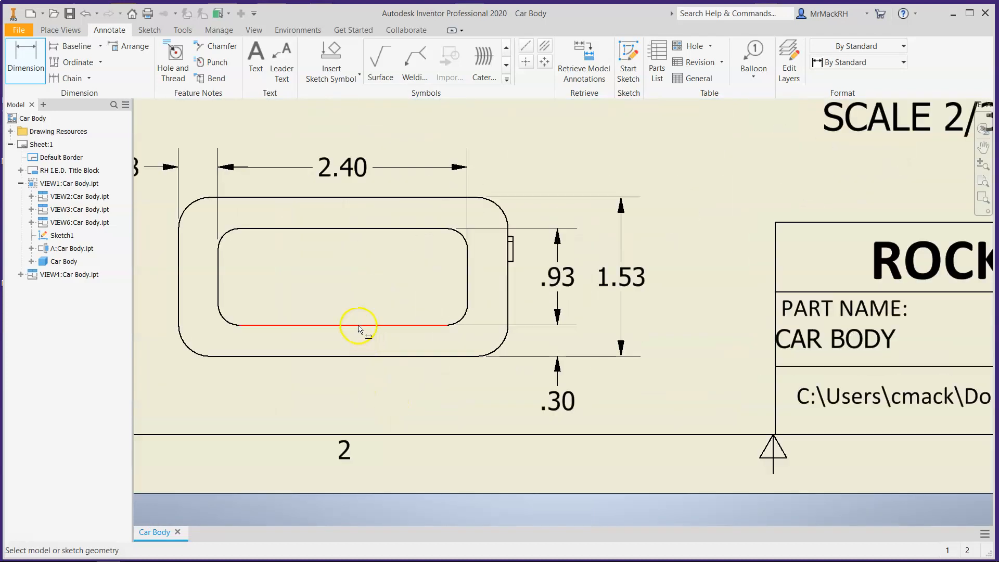
{"action": "scroll", "coordinate": [417, 285], "scroll_direction": "down", "scroll_amount": 2}
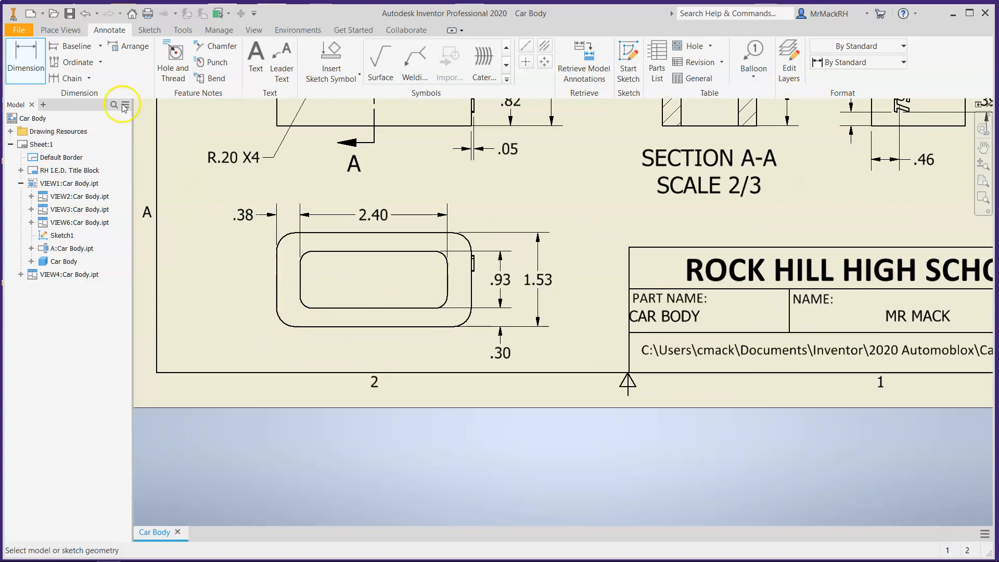
{"action": "left_click", "coordinate": [309, 310]}
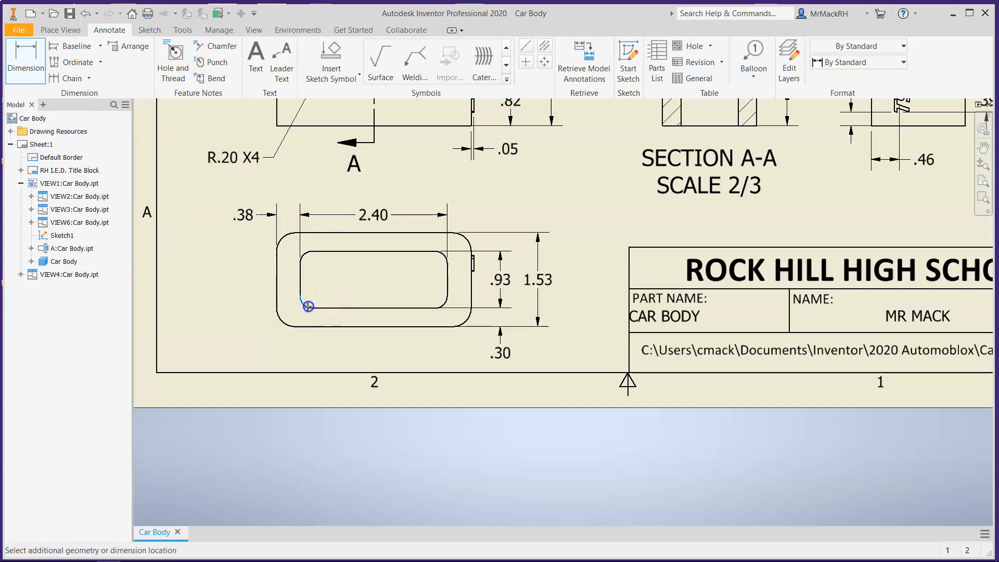
{"action": "left_click", "coordinate": [253, 333]}
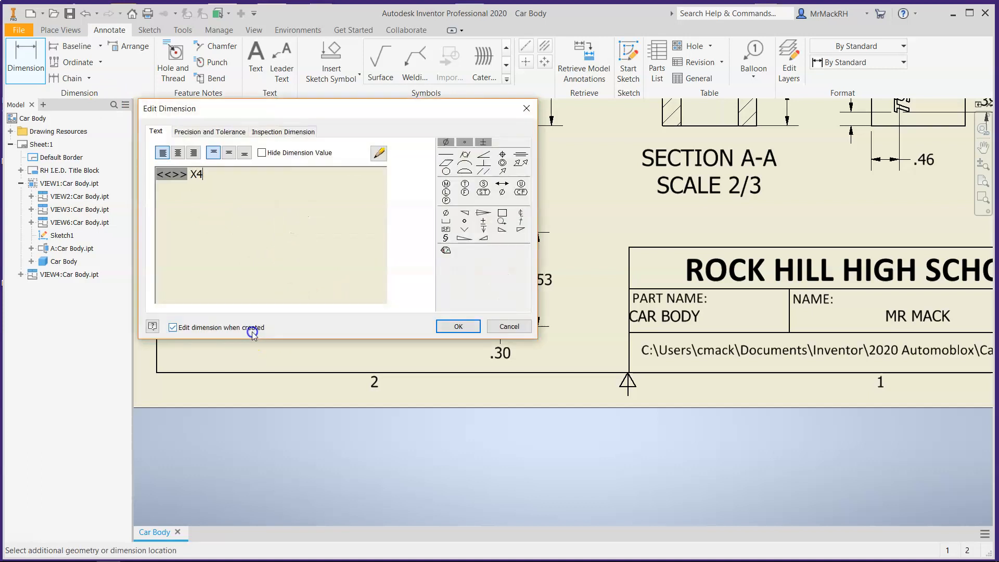
{"action": "left_click", "coordinate": [446, 327]}
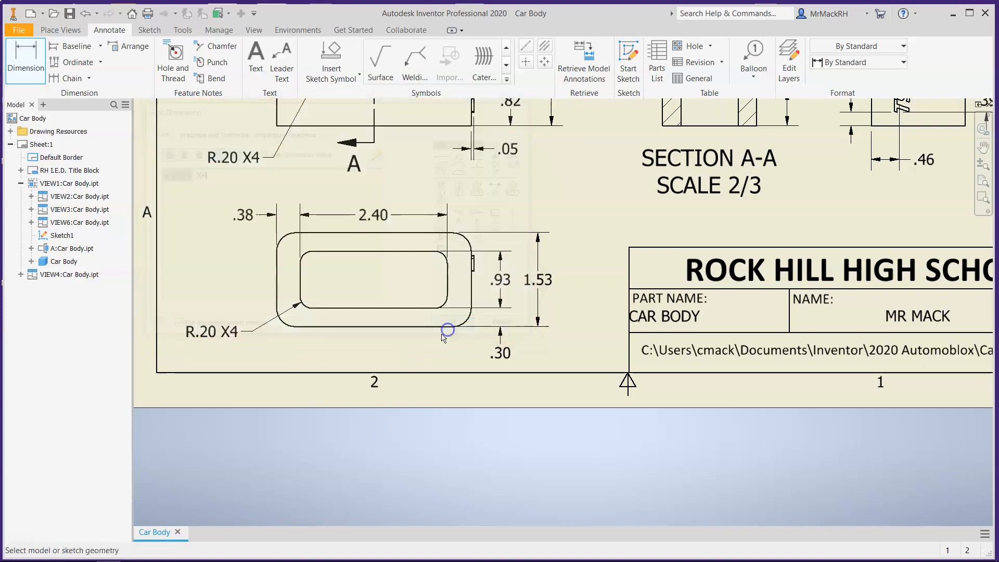
Save the drawing as Car Body in Inventor Drawing (*.idw) format in the 2020 Automoblox folder.
{"action": "scroll", "coordinate": [440, 312], "scroll_direction": "down", "scroll_amount": 5}
{"action": "scroll", "coordinate": [326, 434], "scroll_direction": "down", "scroll_amount": 2}
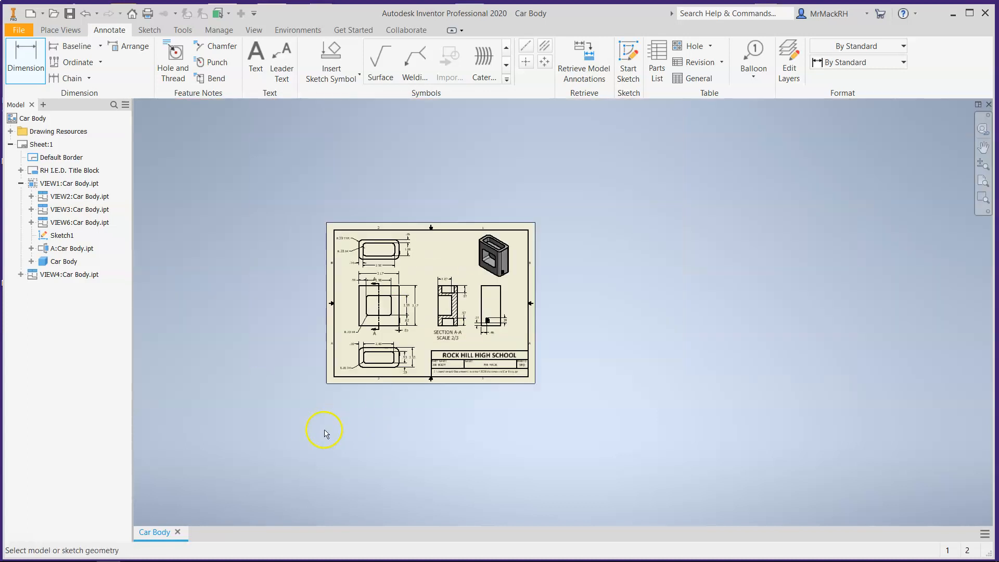
{"action": "scroll", "coordinate": [426, 259], "scroll_direction": "up", "scroll_amount": 3}
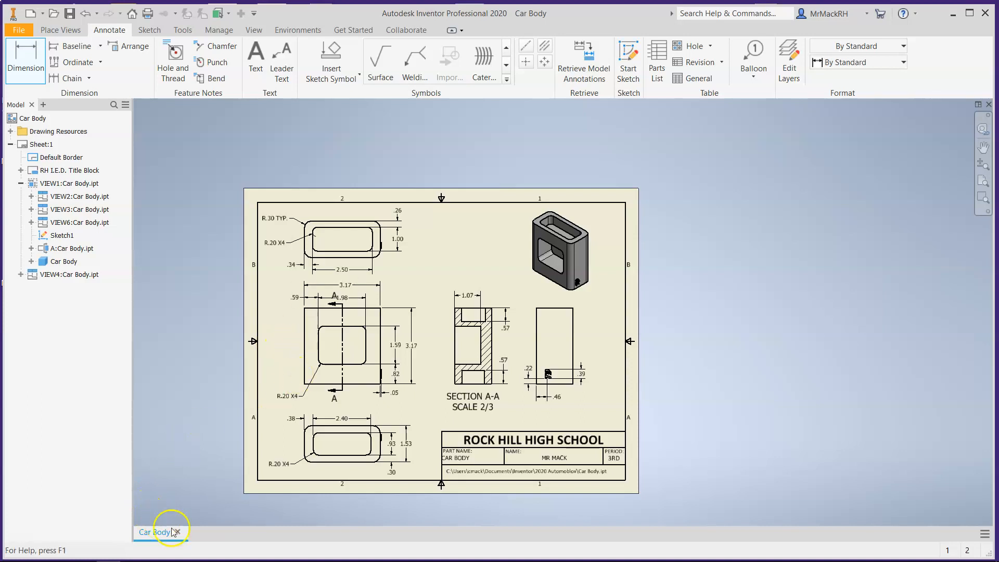
{"action": "left_click", "coordinate": [70, 13]}
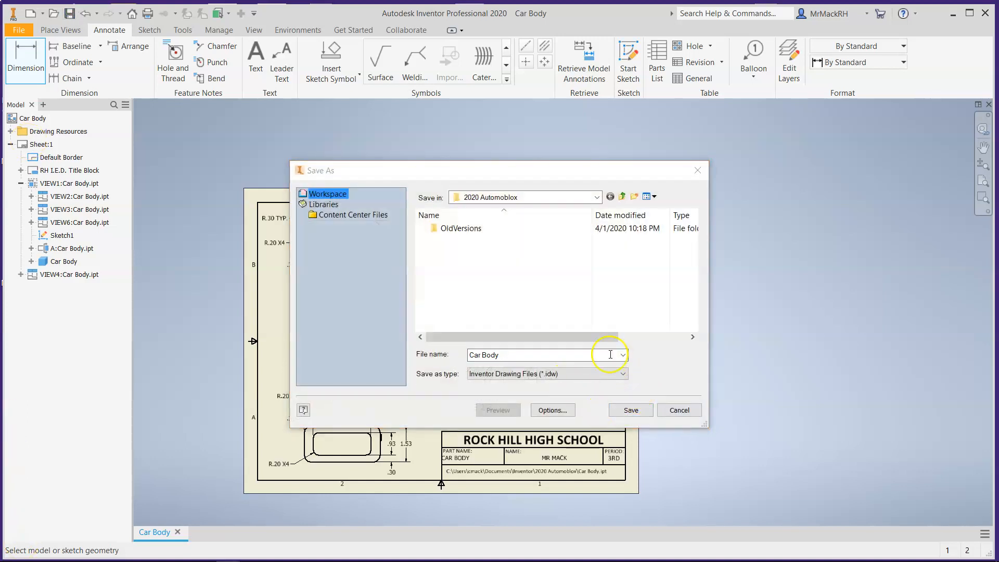
{"action": "left_click", "coordinate": [631, 410]}
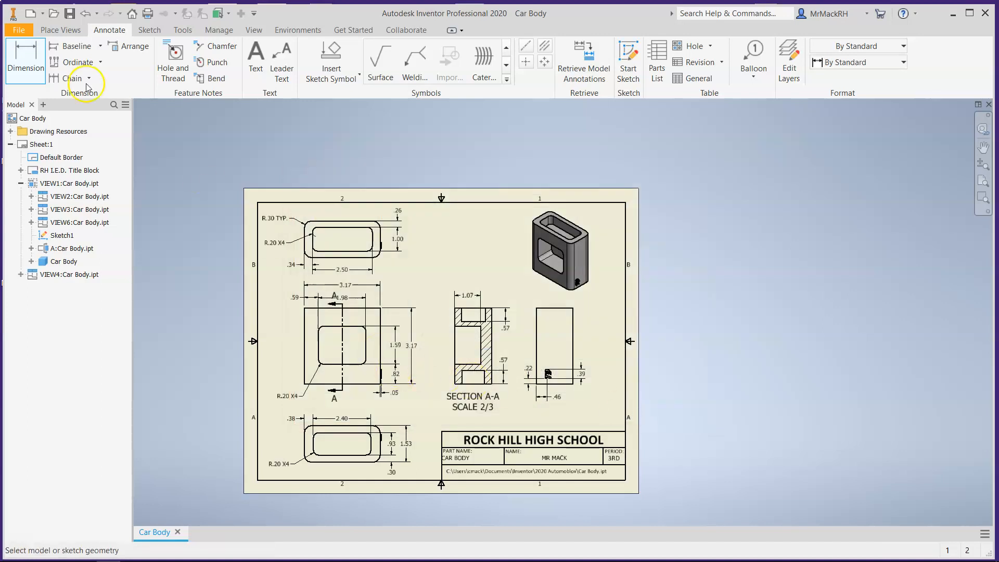
Export the drawing as a PDF named Car Body to the 2020 Automoblox folder.
{"action": "left_click", "coordinate": [24, 30]}
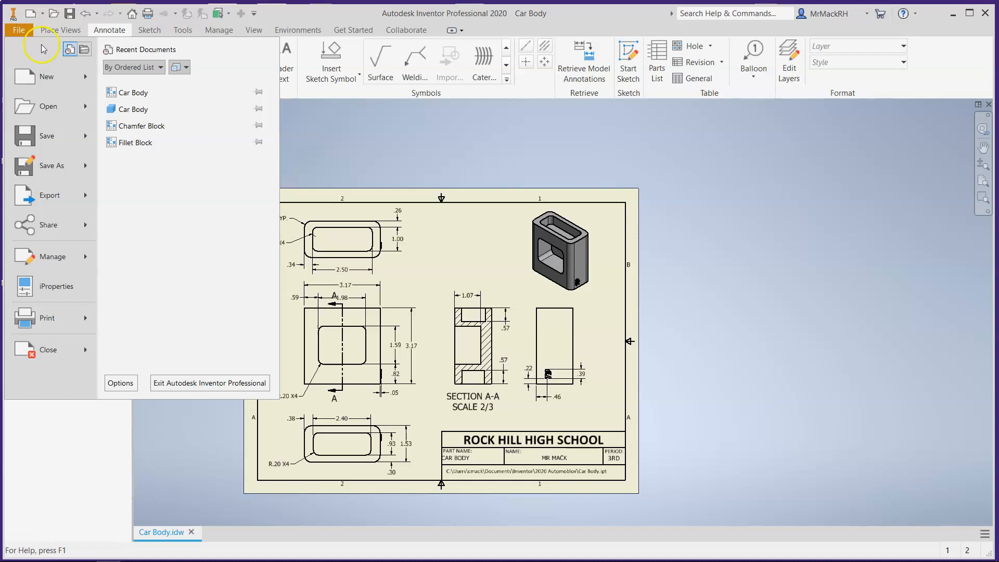
{"action": "mouse_move", "coordinate": [87, 175]}
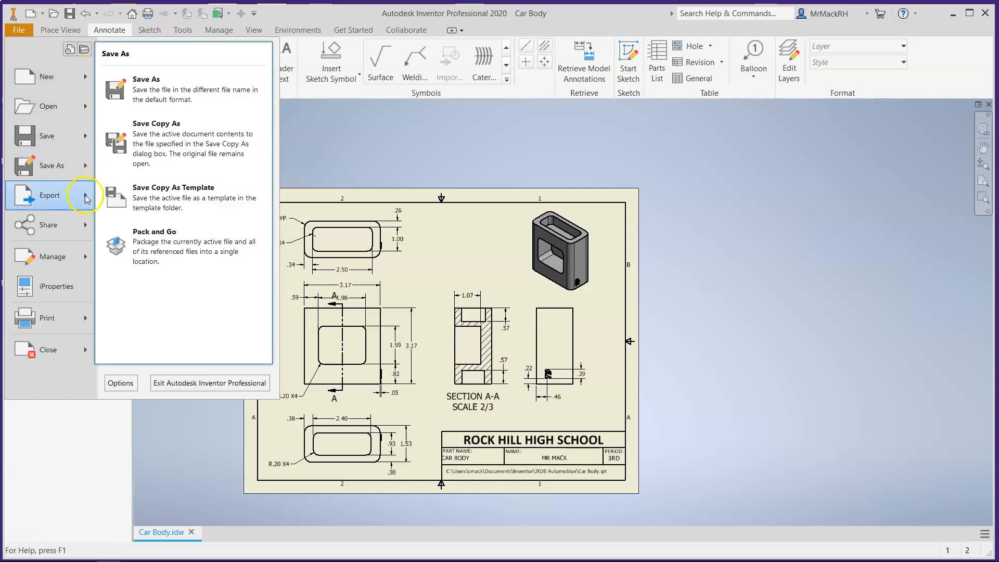
{"action": "mouse_move", "coordinate": [87, 201]}
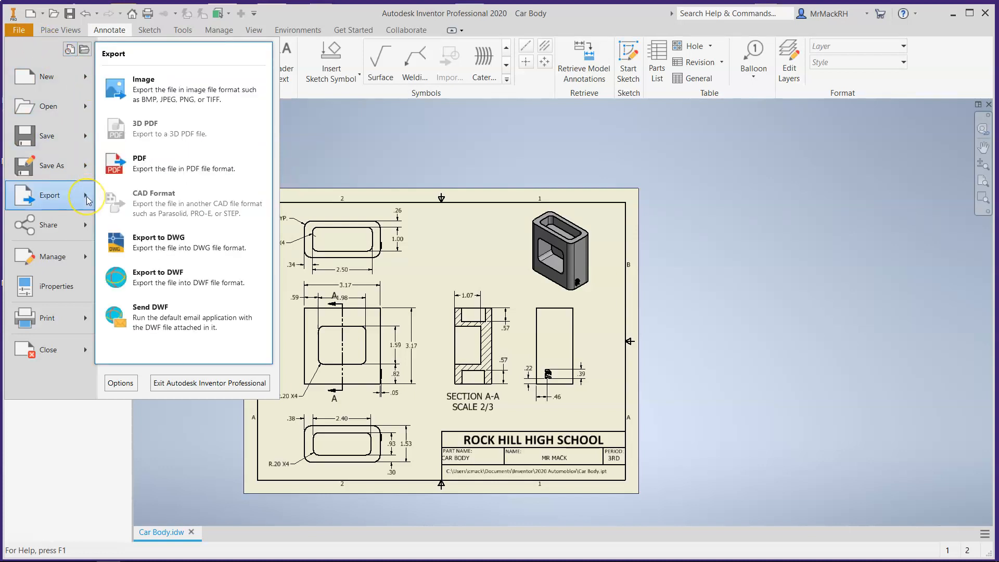
{"action": "left_click", "coordinate": [164, 168]}
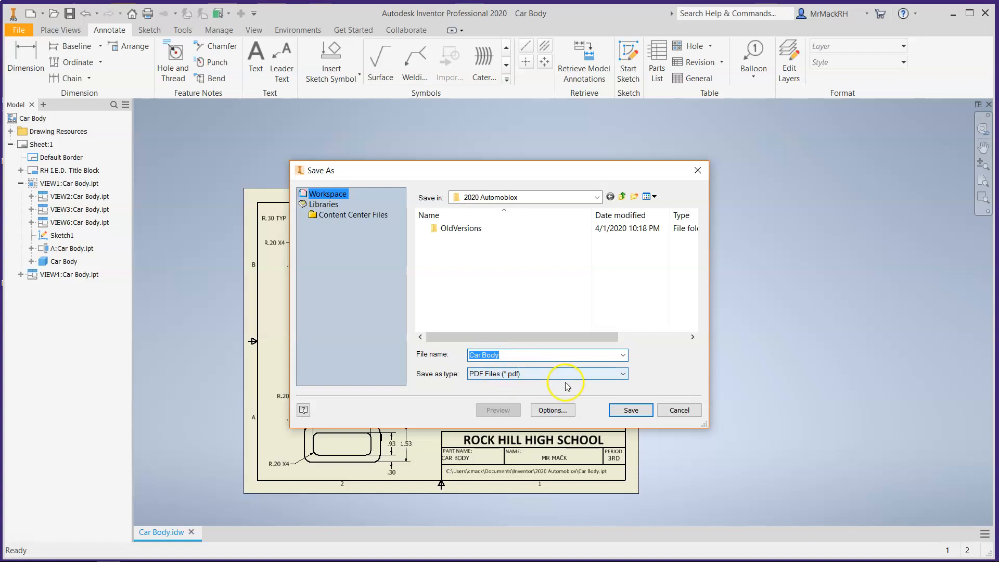
{"action": "left_click", "coordinate": [640, 411]}
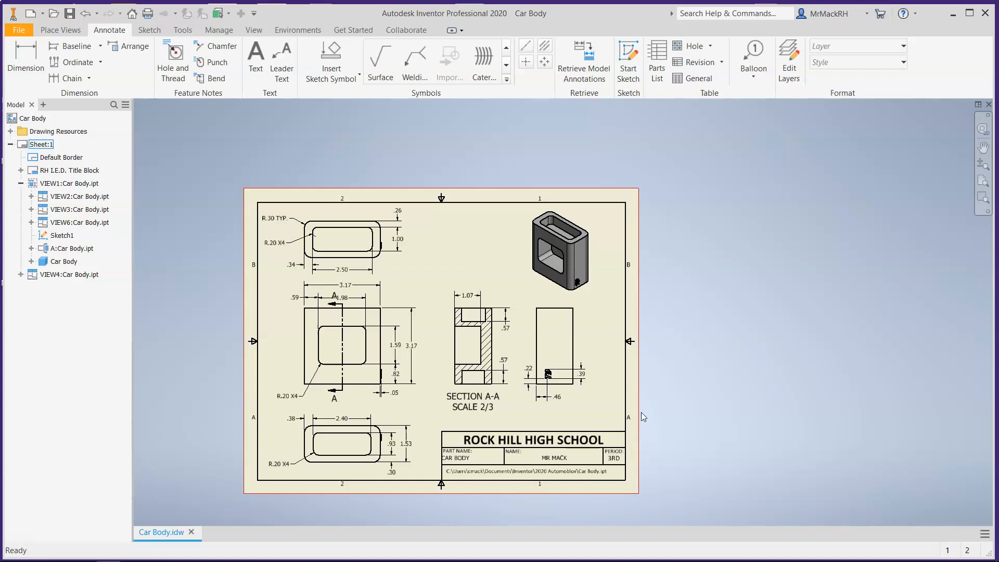
{"action": "left_click", "coordinate": [18, 37]}
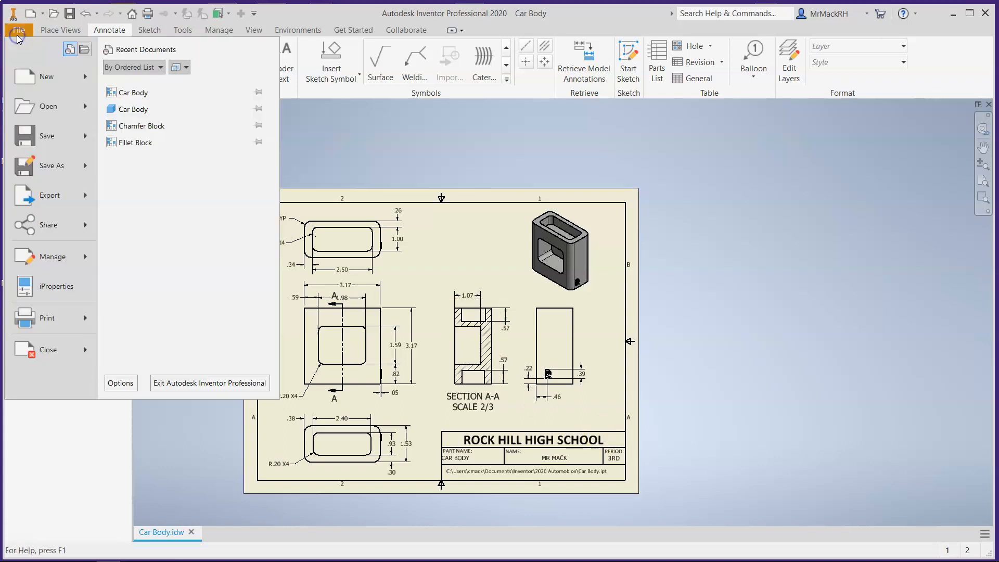
{"action": "left_click", "coordinate": [61, 200]}
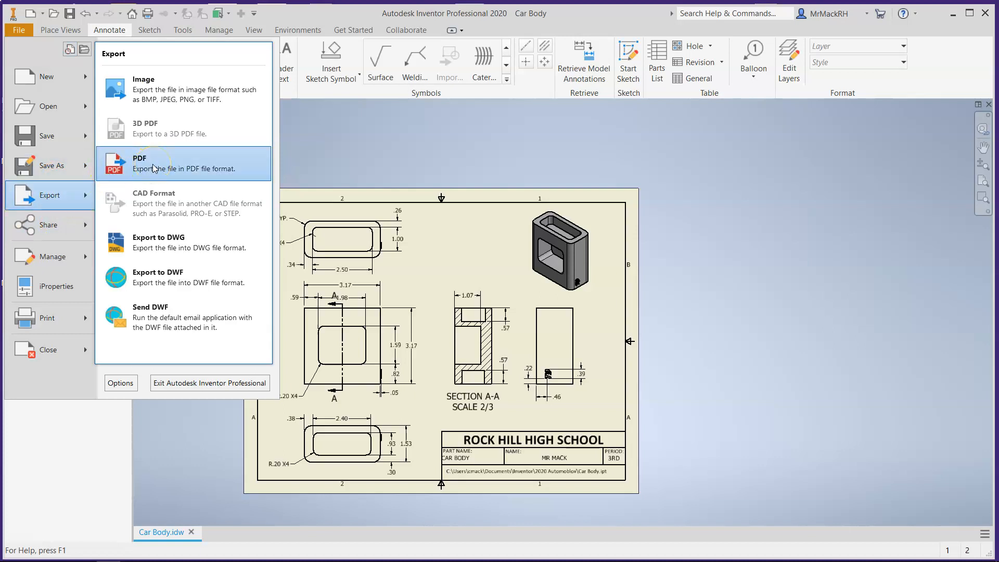
{"action": "left_click", "coordinate": [776, 230]}
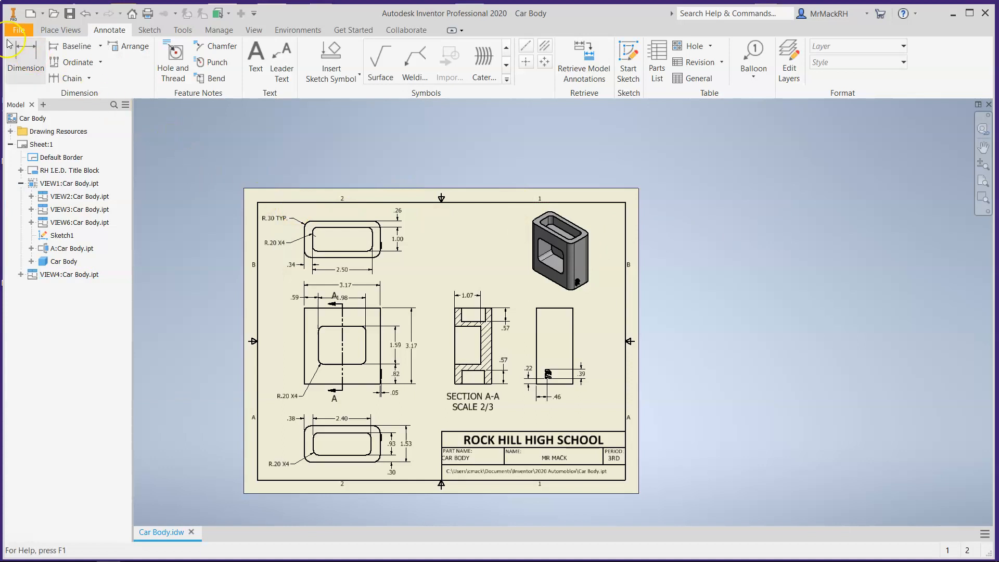